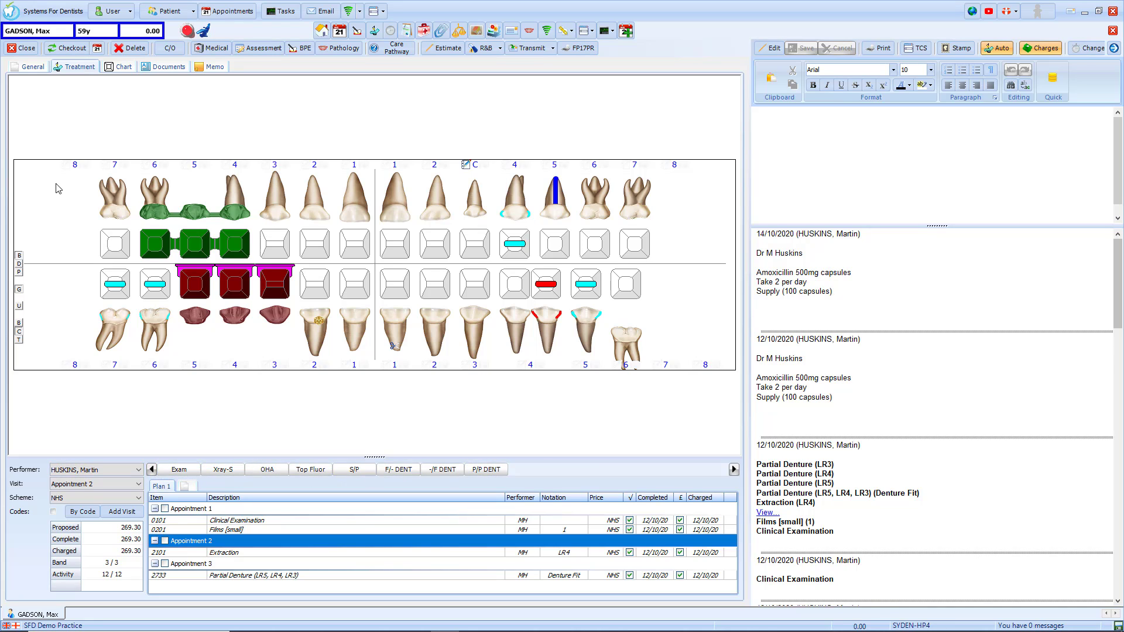
Step: Add Composite Filling (1421) to the clinician's quick codes using a 'compo' product search
{"action": "left_click", "coordinate": [13, 15]}
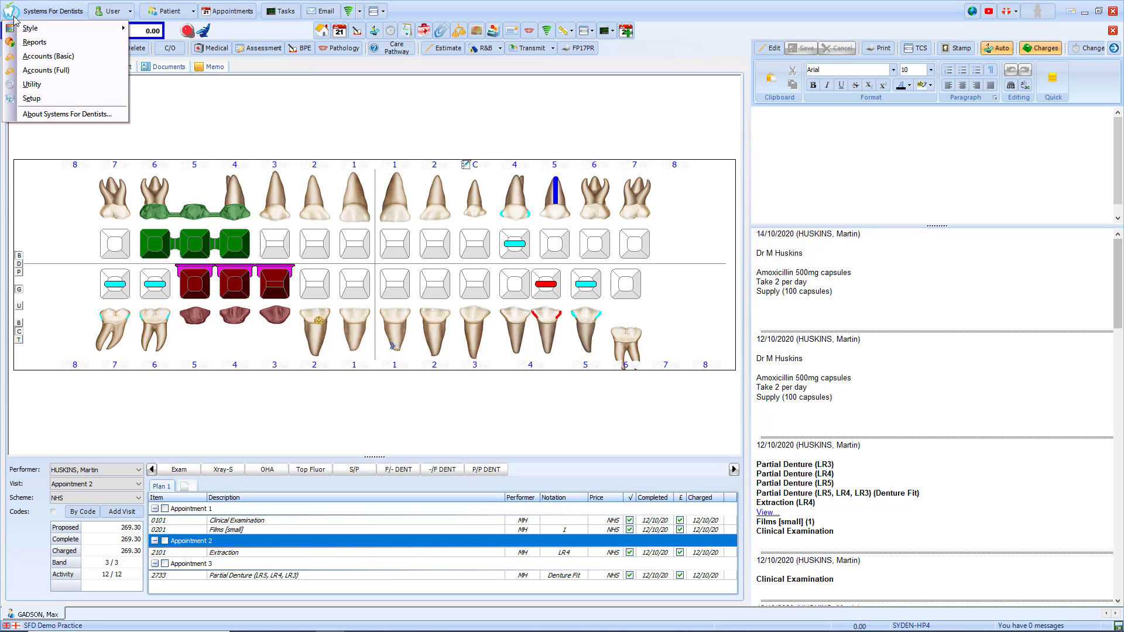
{"action": "left_click", "coordinate": [66, 100]}
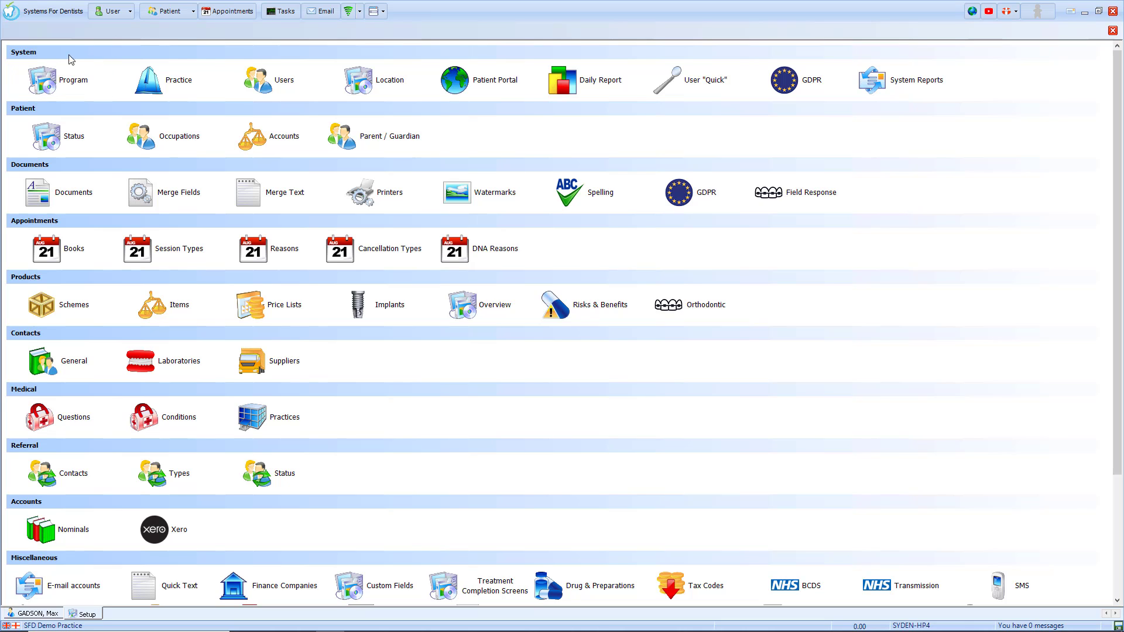
{"action": "left_click", "coordinate": [694, 92]}
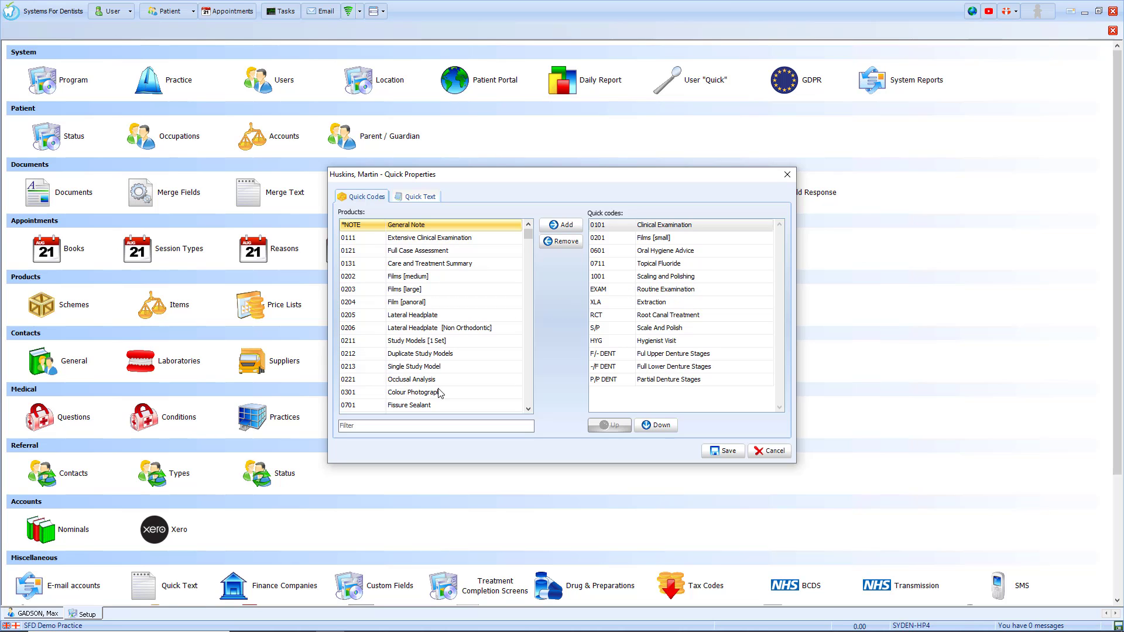
{"action": "left_click", "coordinate": [422, 428]}
{"action": "type", "text": "compo"}
{"action": "left_click", "coordinate": [413, 228]}
{"action": "left_click", "coordinate": [550, 227]}
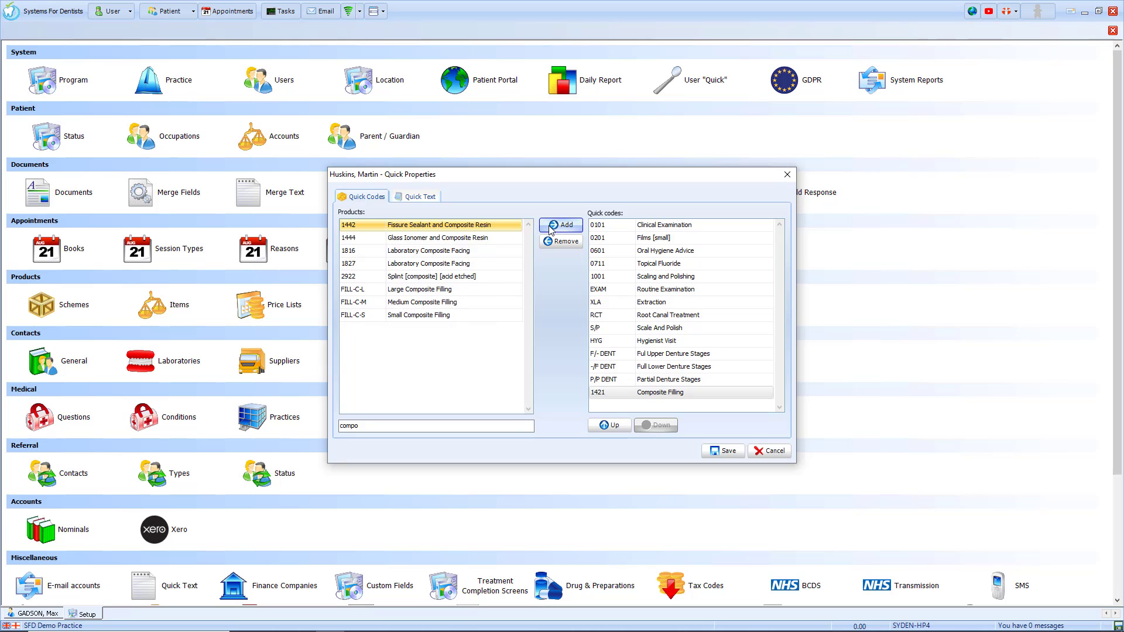
Step: Move Composite Filling above EXAM so it follows Scaling and Polishing, and save
{"action": "left_click", "coordinate": [641, 392]}
{"action": "left_click", "coordinate": [623, 427]}
{"action": "left_click", "coordinate": [623, 426]}
{"action": "left_click", "coordinate": [622, 425]}
{"action": "left_click", "coordinate": [622, 426]}
{"action": "left_click", "coordinate": [622, 426]}
{"action": "left_click", "coordinate": [623, 425]}
{"action": "left_click", "coordinate": [623, 426]}
{"action": "left_click", "coordinate": [623, 426]}
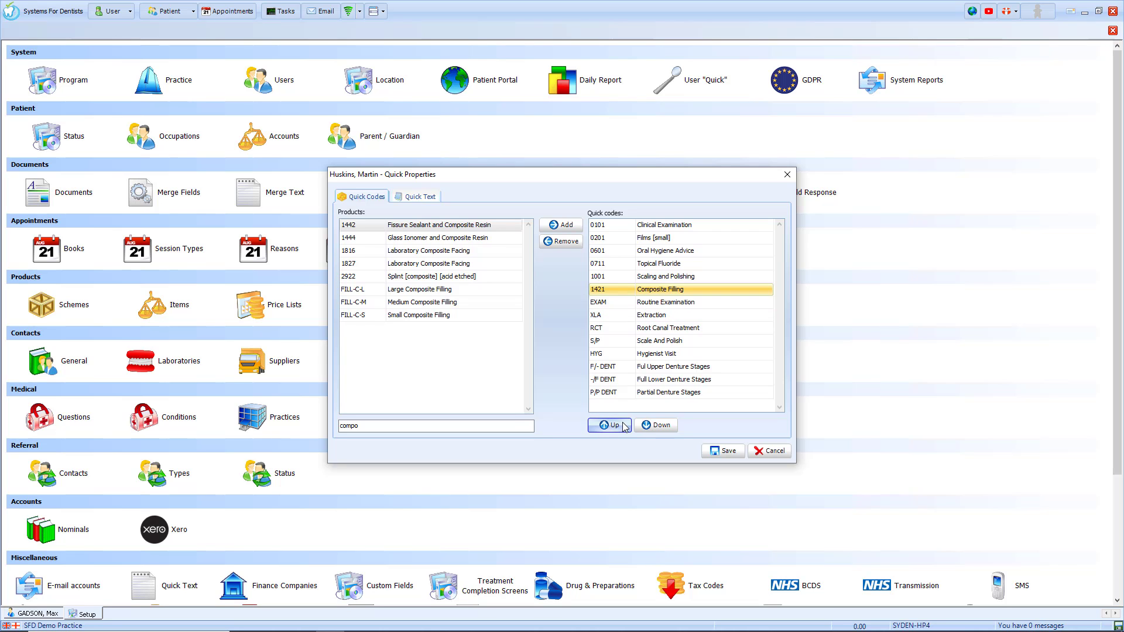
{"action": "left_click", "coordinate": [714, 451]}
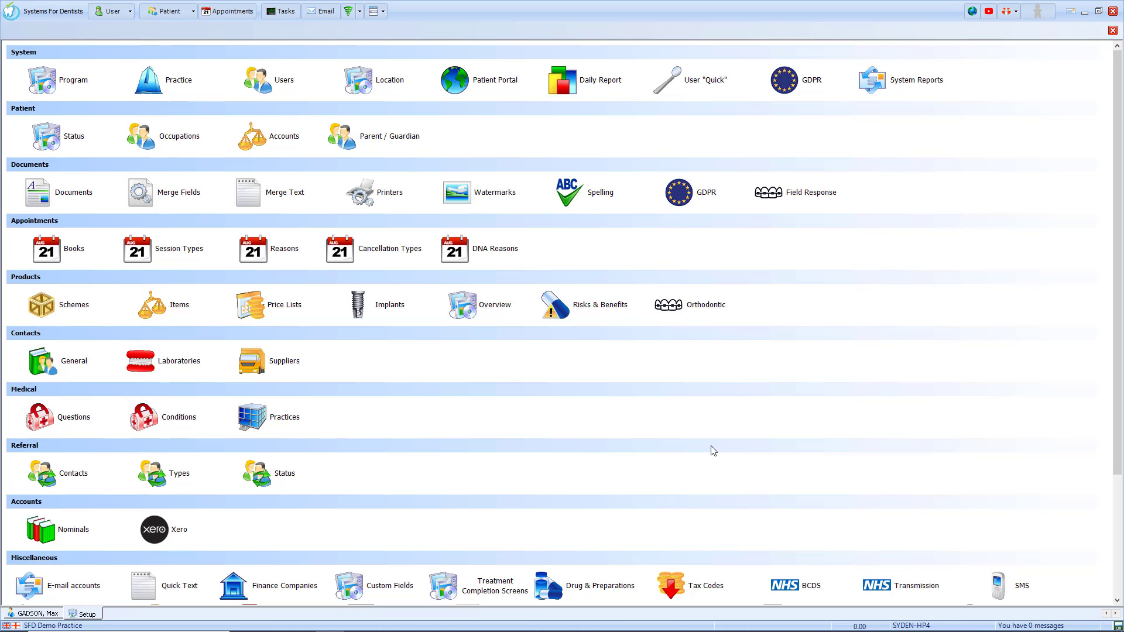
Step: On the patient's record, preview the Examination and Dental Health Advice quick texts in the Exam folder
{"action": "left_click", "coordinate": [1112, 30]}
{"action": "left_click", "coordinate": [36, 613]}
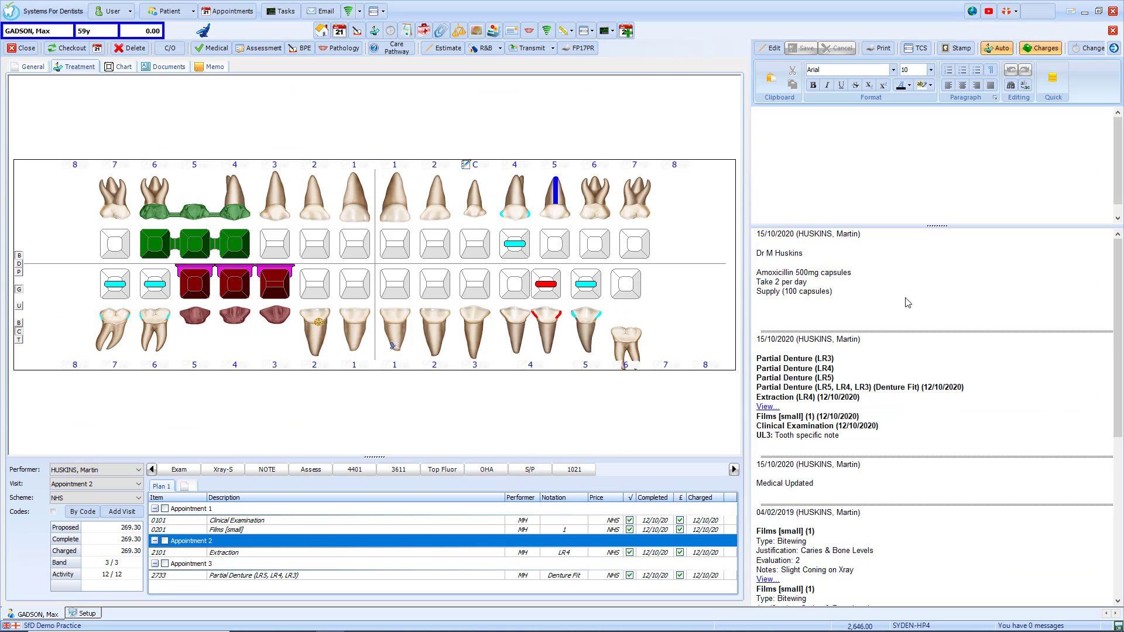
{"action": "left_click", "coordinate": [1047, 86]}
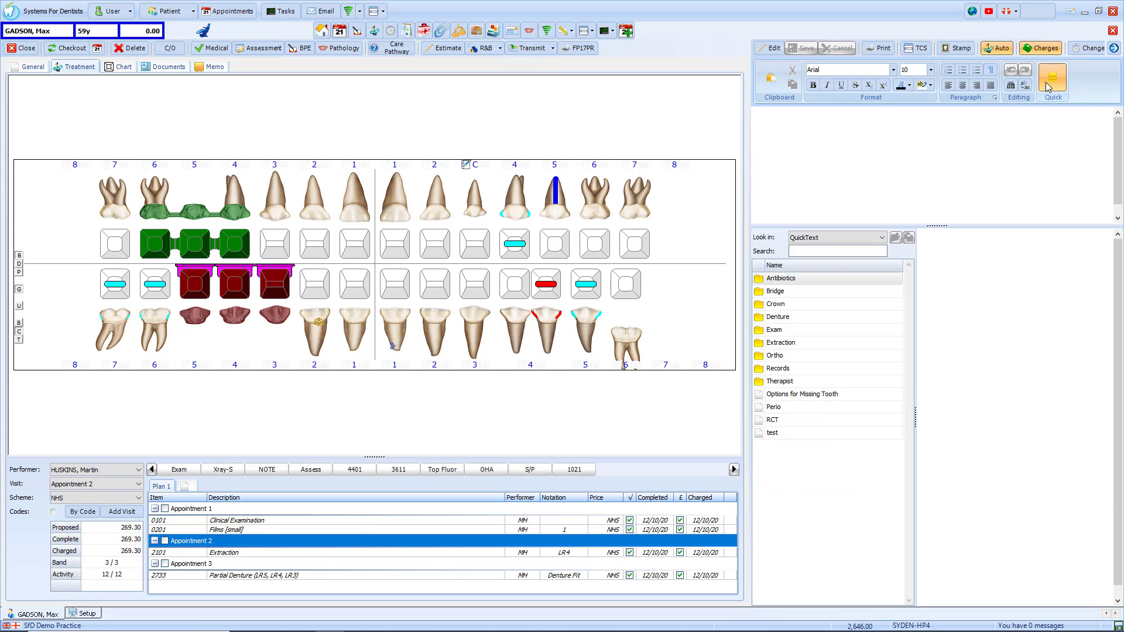
{"action": "double_click", "coordinate": [787, 330]}
{"action": "left_click", "coordinate": [805, 319]}
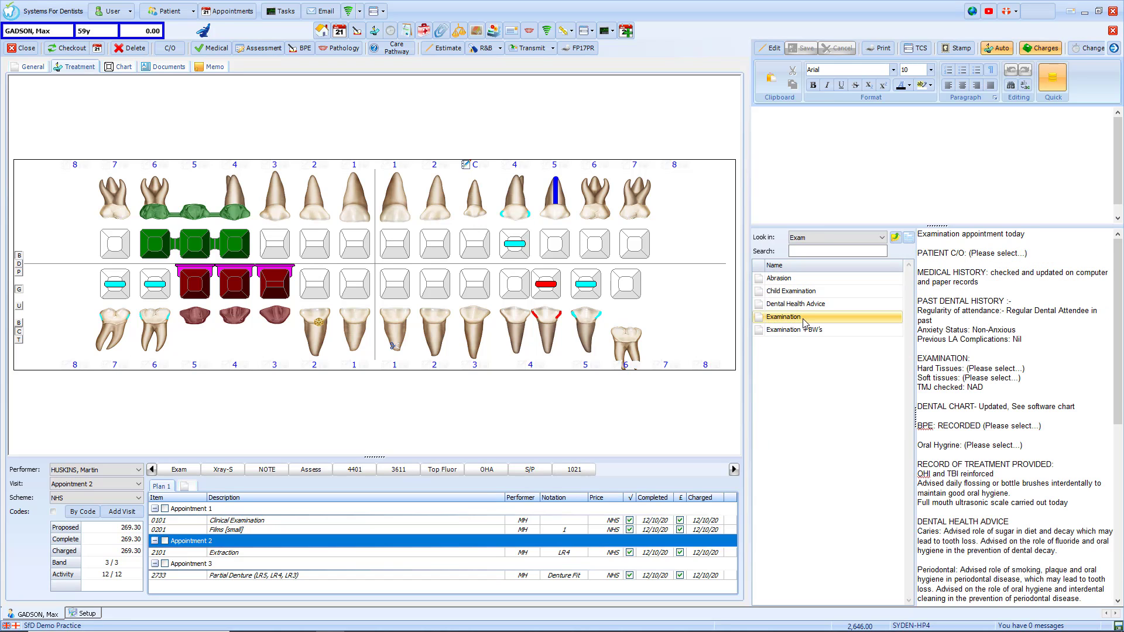
{"action": "left_click", "coordinate": [808, 306]}
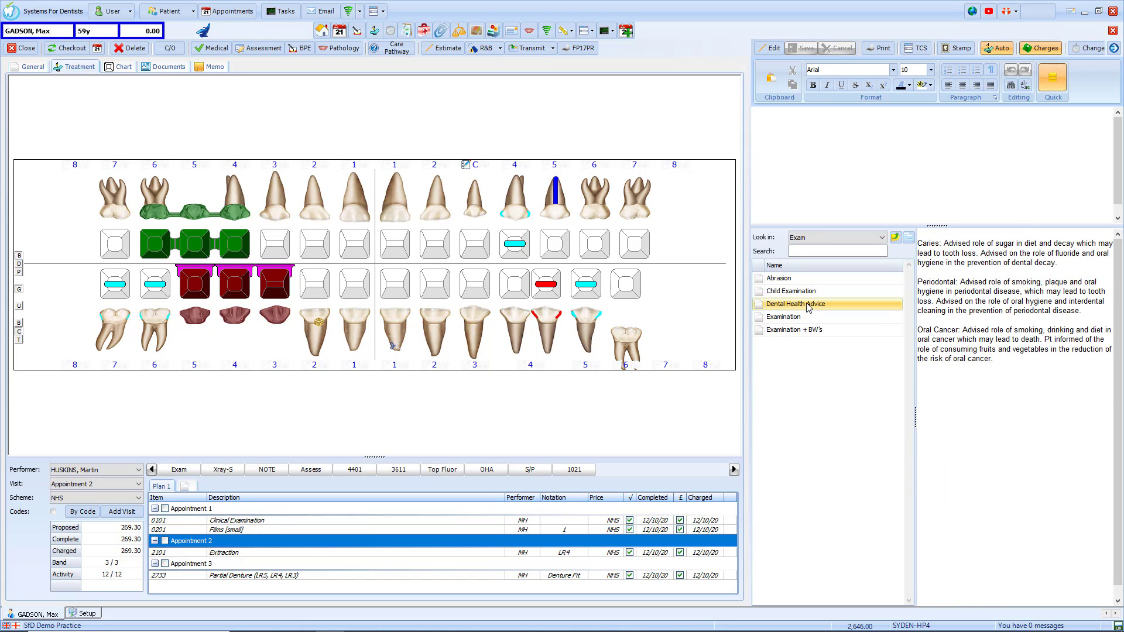
{"action": "left_click", "coordinate": [1048, 87]}
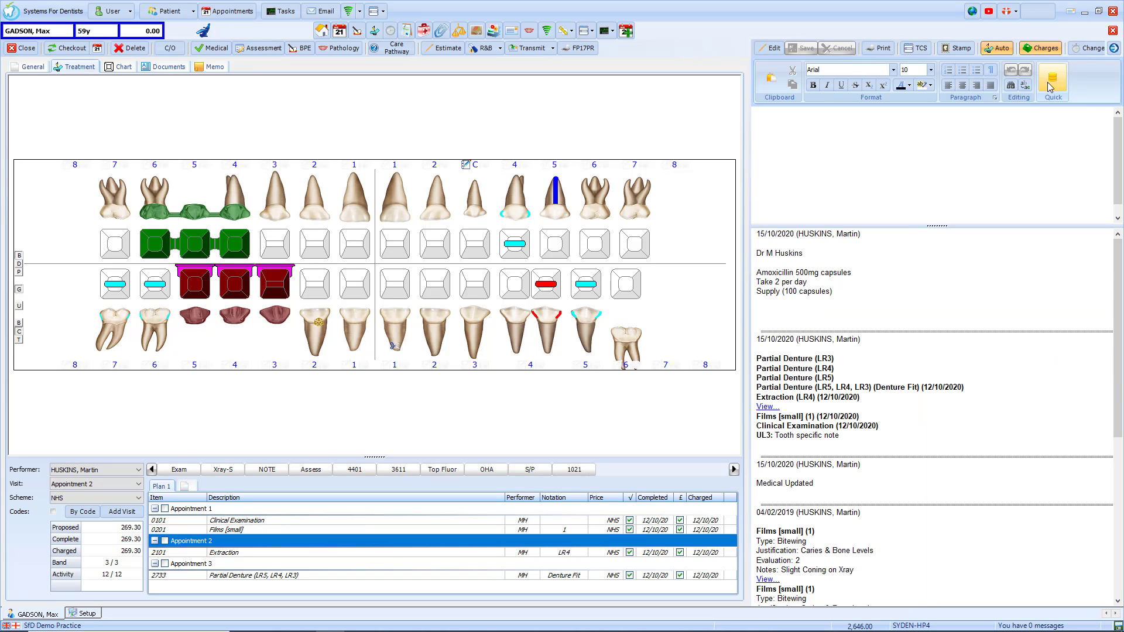
{"action": "left_click", "coordinate": [12, 17]}
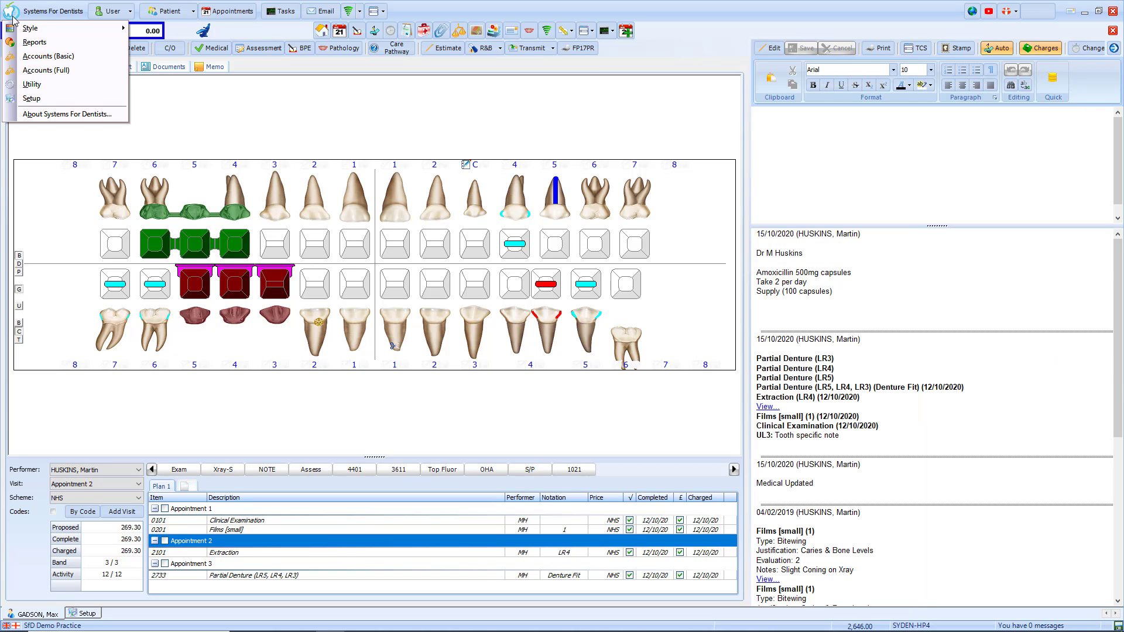
Step: Start a new blank quick text and paste the examination template text into it
{"action": "left_click", "coordinate": [47, 99]}
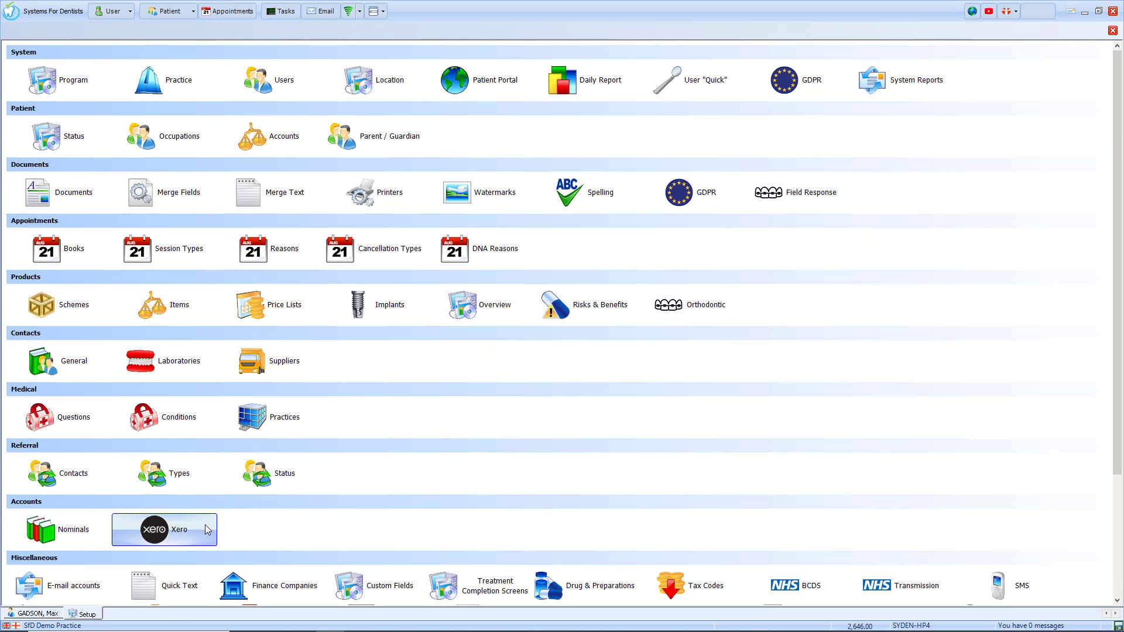
{"action": "scroll", "coordinate": [195, 463], "scroll_direction": "down", "scroll_amount": 2}
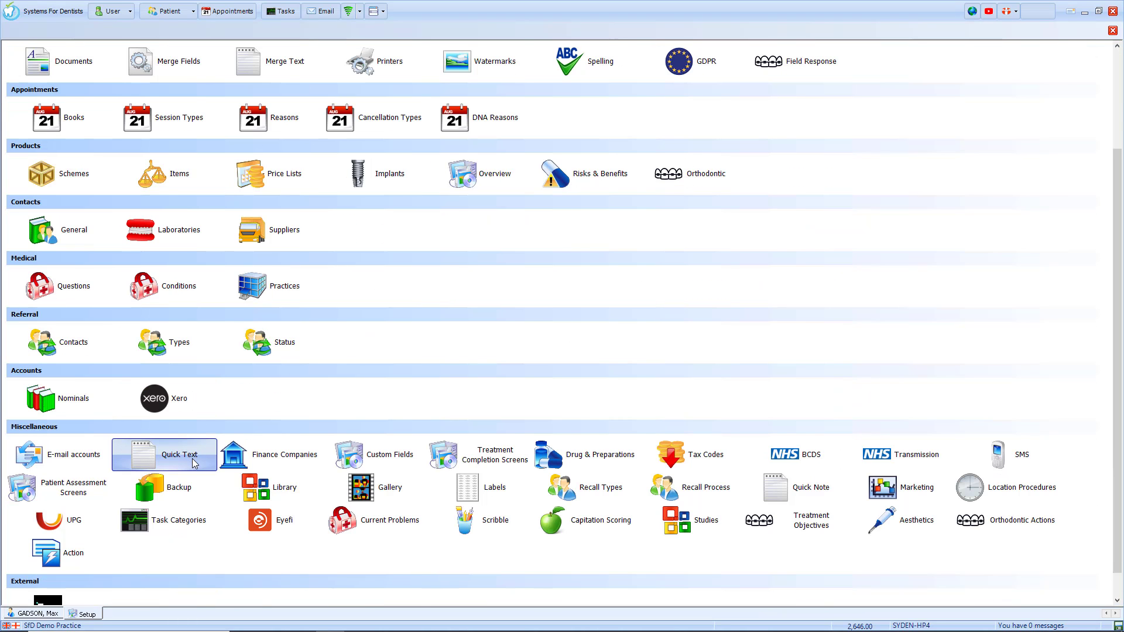
{"action": "left_click", "coordinate": [193, 461]}
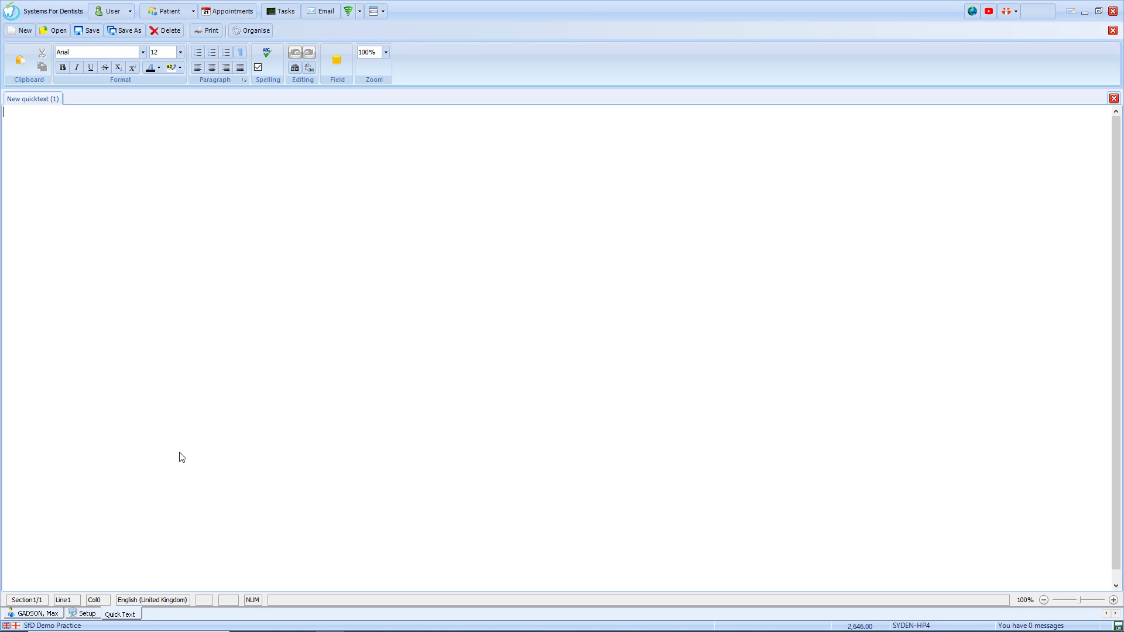
{"action": "right_click", "coordinate": [38, 129]}
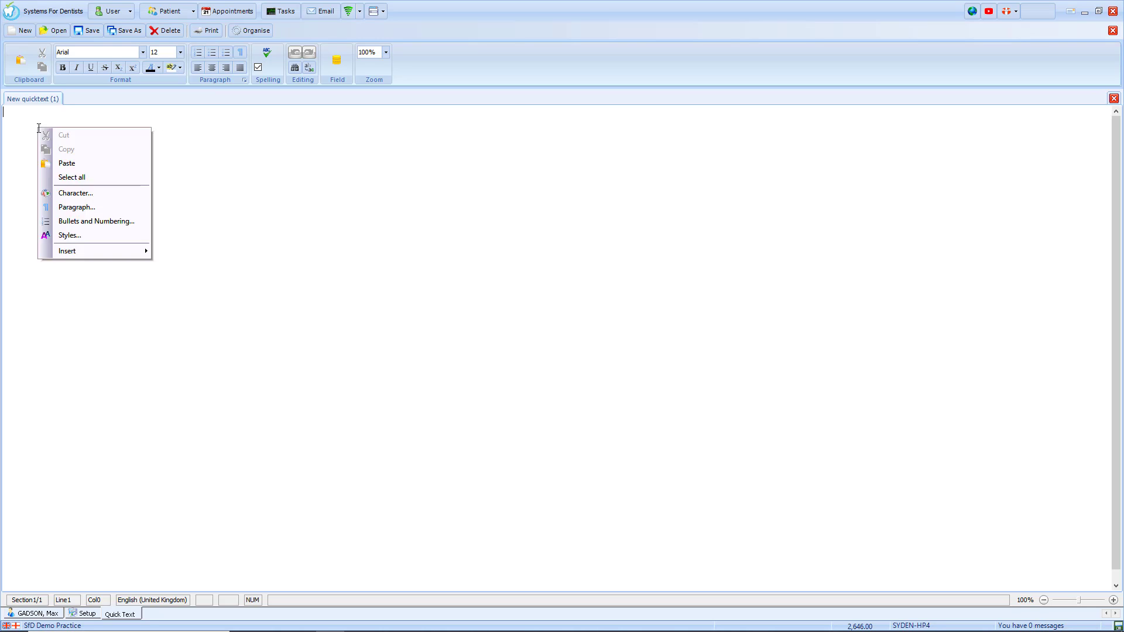
{"action": "left_click", "coordinate": [65, 165]}
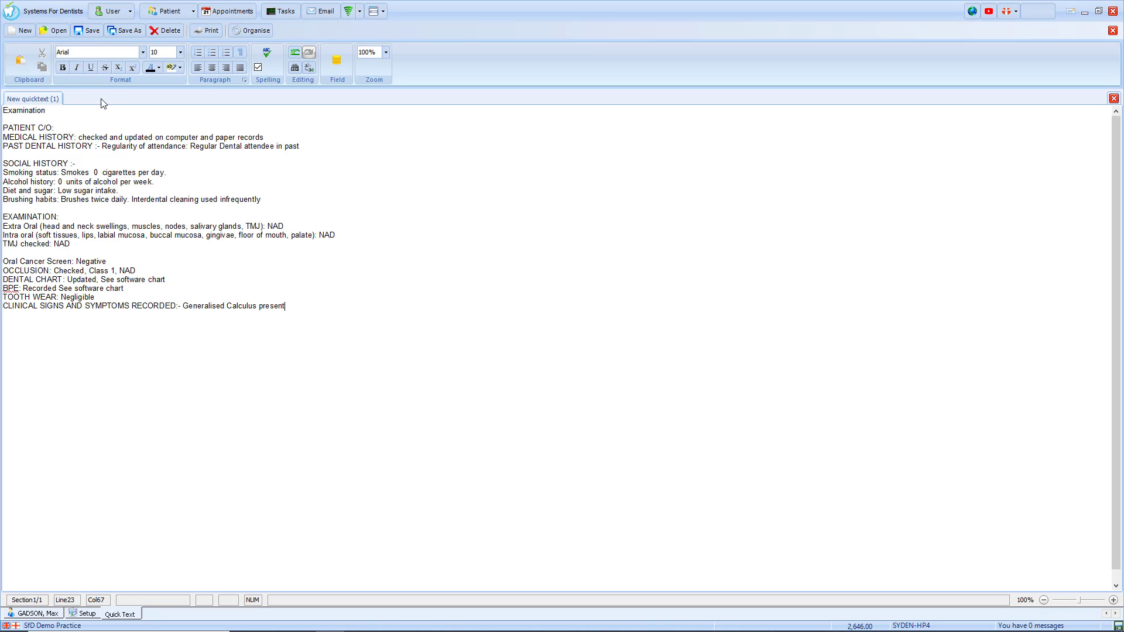
Step: Create a new 'Martins Exam' folder inside the Exam quick text folder
{"action": "left_click", "coordinate": [125, 32]}
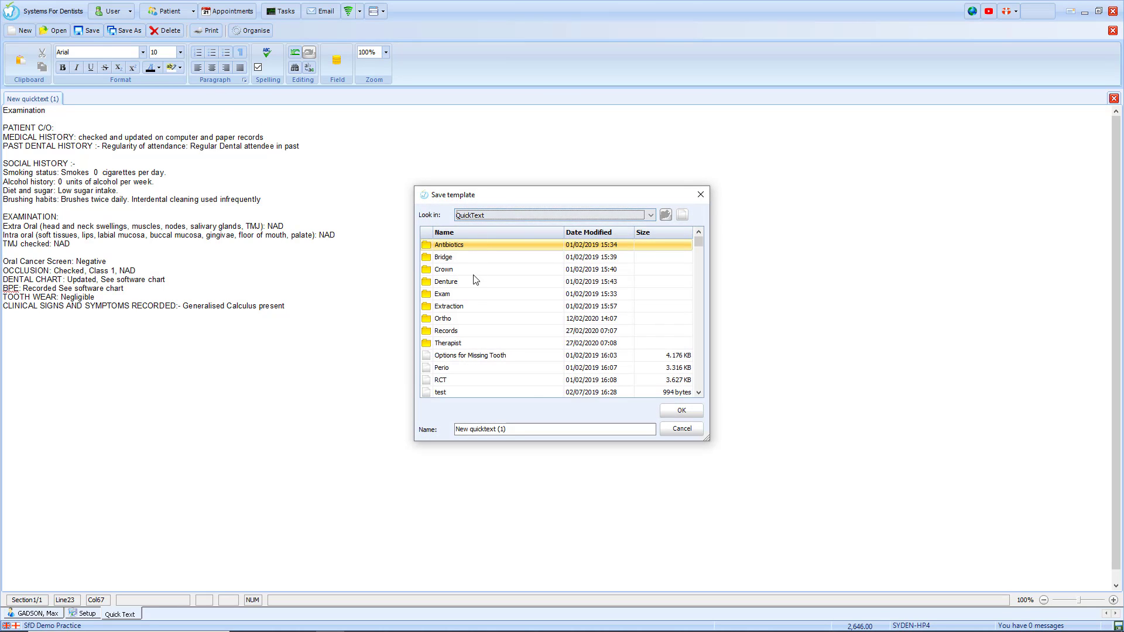
{"action": "double_click", "coordinate": [473, 297]}
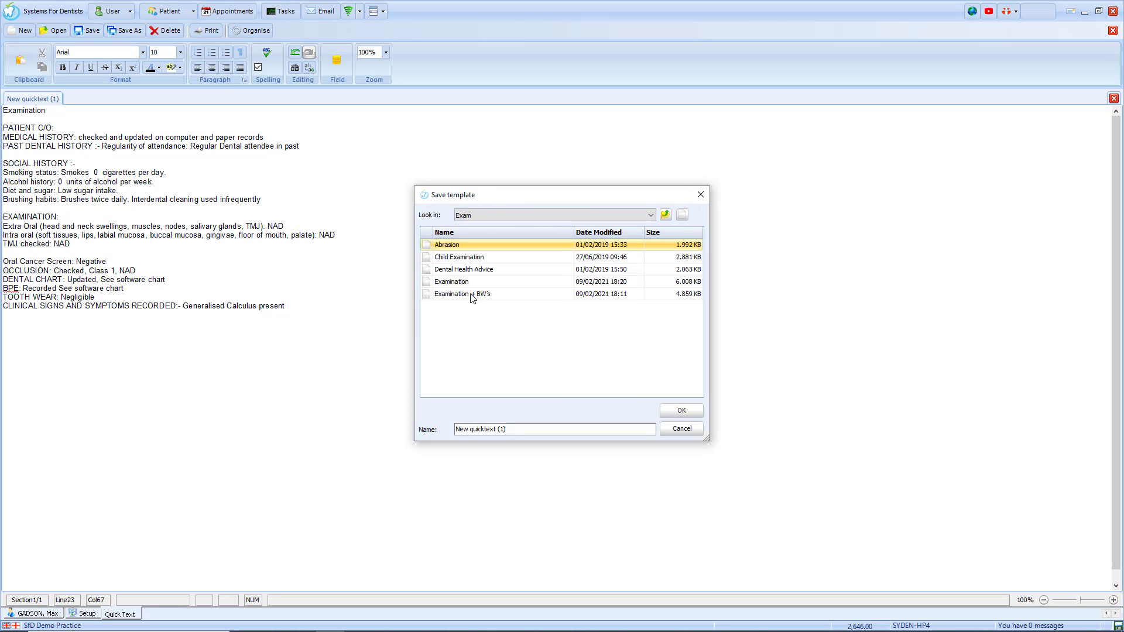
{"action": "left_click", "coordinate": [681, 215]}
{"action": "type", "text": "Martins Exam"}
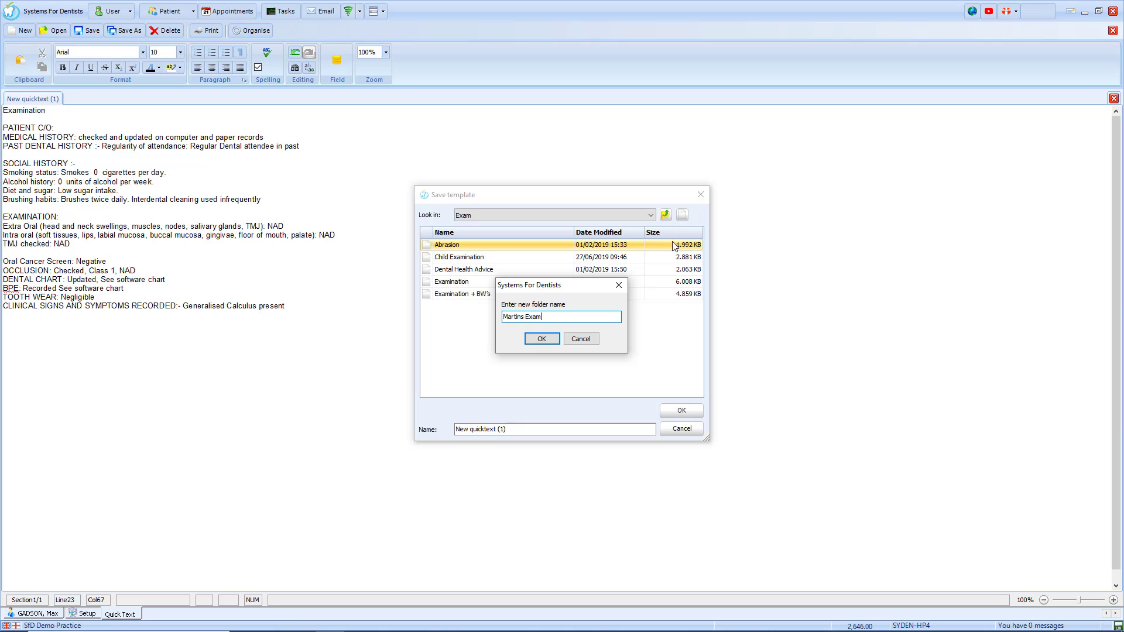
{"action": "left_click", "coordinate": [554, 338]}
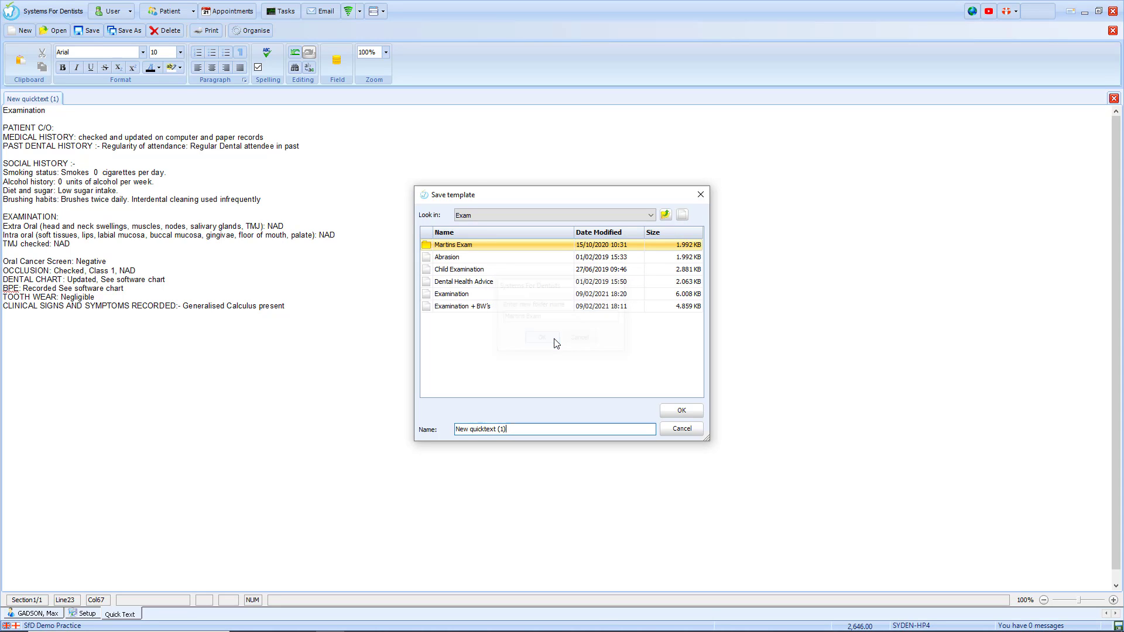
Step: Save the quick text as 'Exam Short' in Martins Exam and close setup
{"action": "double_click", "coordinate": [478, 246]}
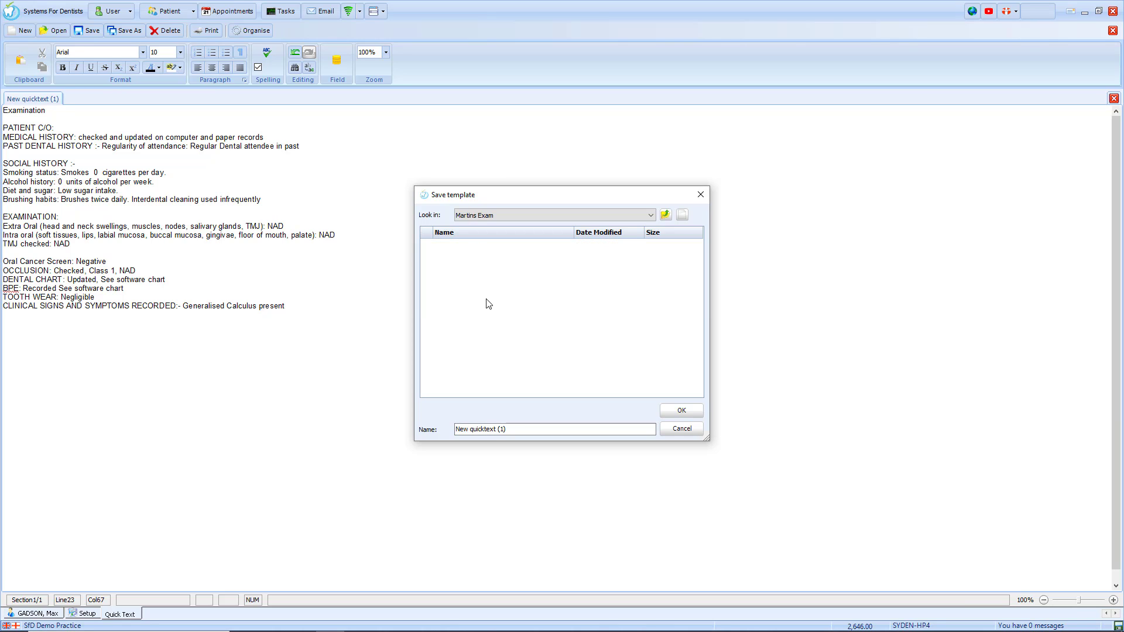
{"action": "left_click", "coordinate": [521, 429]}
{"action": "left_click_drag", "start_coordinate": [521, 429], "coordinate": [455, 430]}
{"action": "type", "text": "Exam Short"}
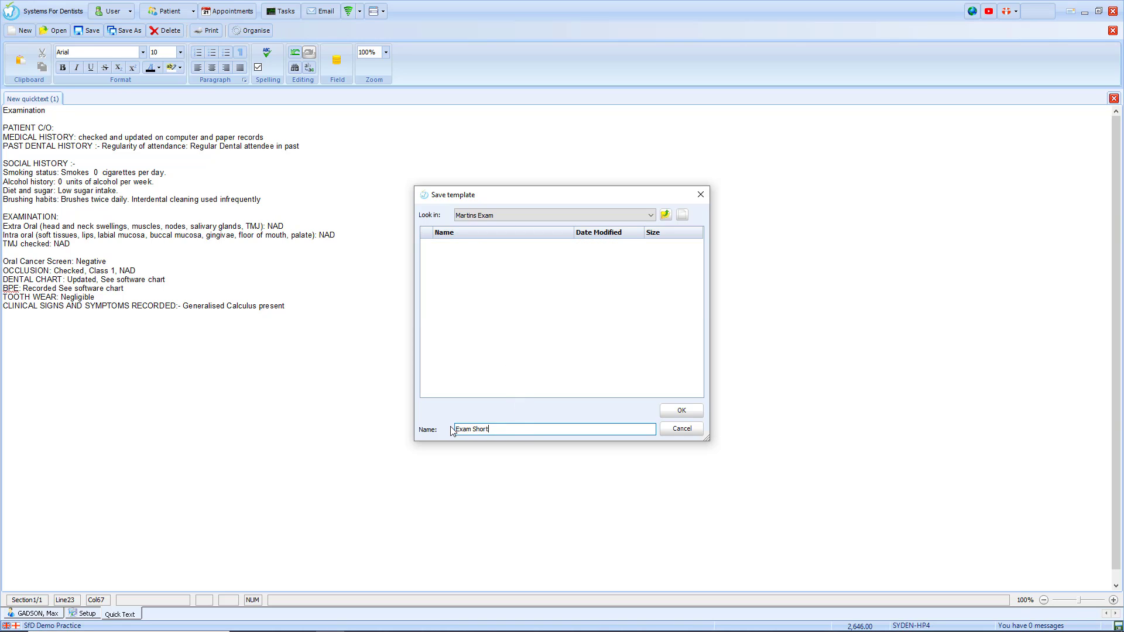
{"action": "left_click", "coordinate": [679, 413]}
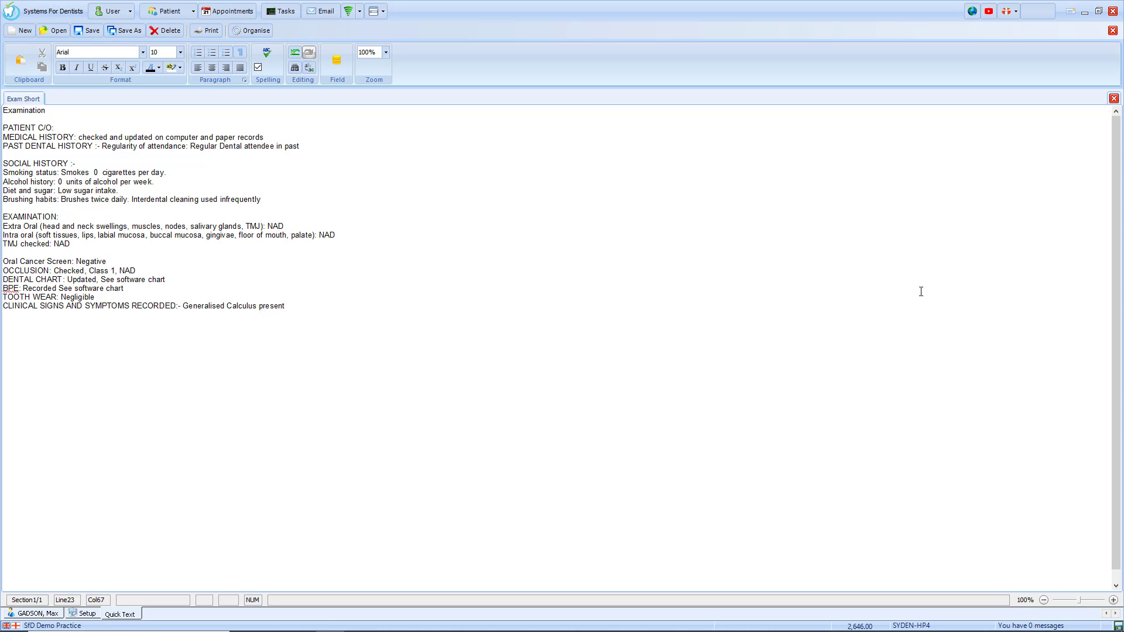
{"action": "left_click", "coordinate": [1112, 31]}
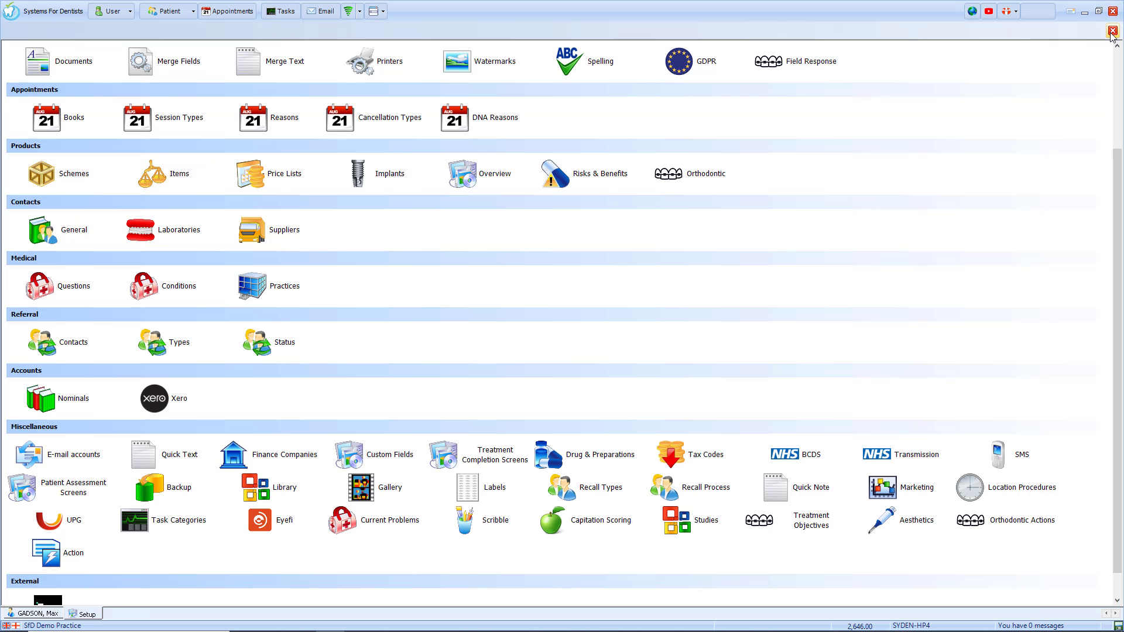
{"action": "left_click", "coordinate": [1112, 31]}
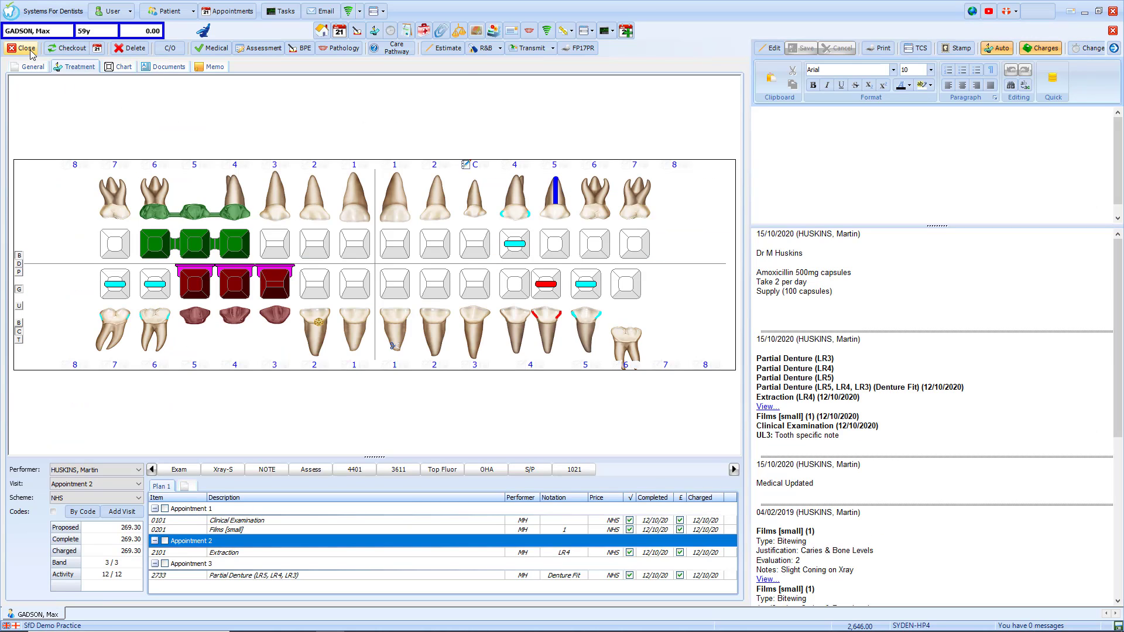
Step: Reopen the 12/10/2020 course and insert the Exam Short template from Exam > Martins Exam
{"action": "left_click", "coordinate": [30, 51]}
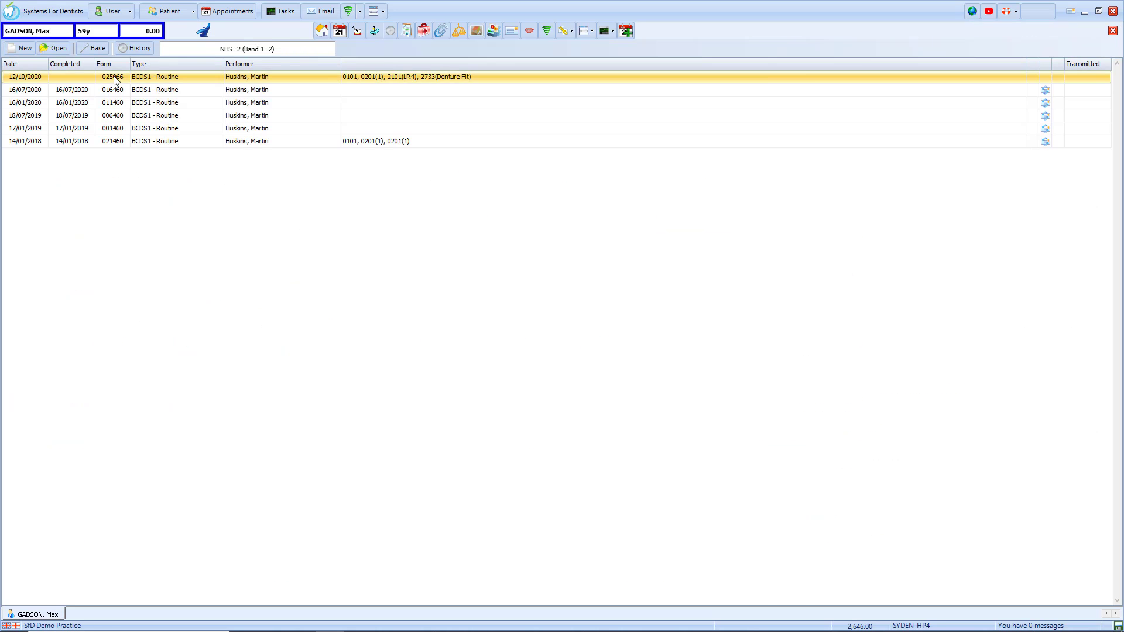
{"action": "double_click", "coordinate": [114, 81]}
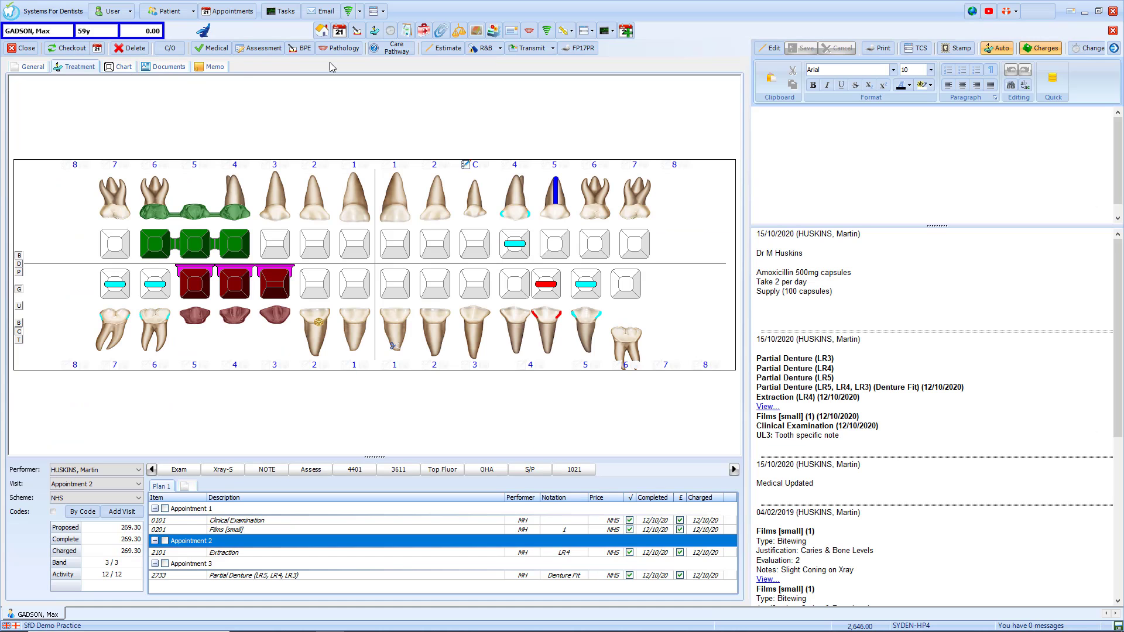
{"action": "left_click", "coordinate": [1060, 89]}
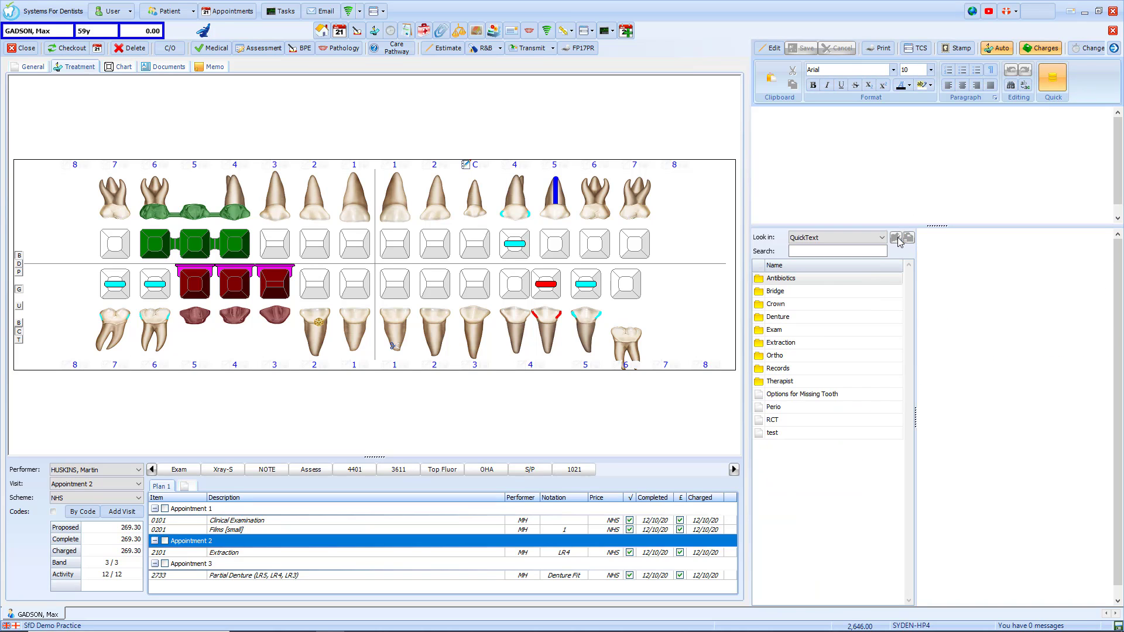
{"action": "double_click", "coordinate": [812, 330]}
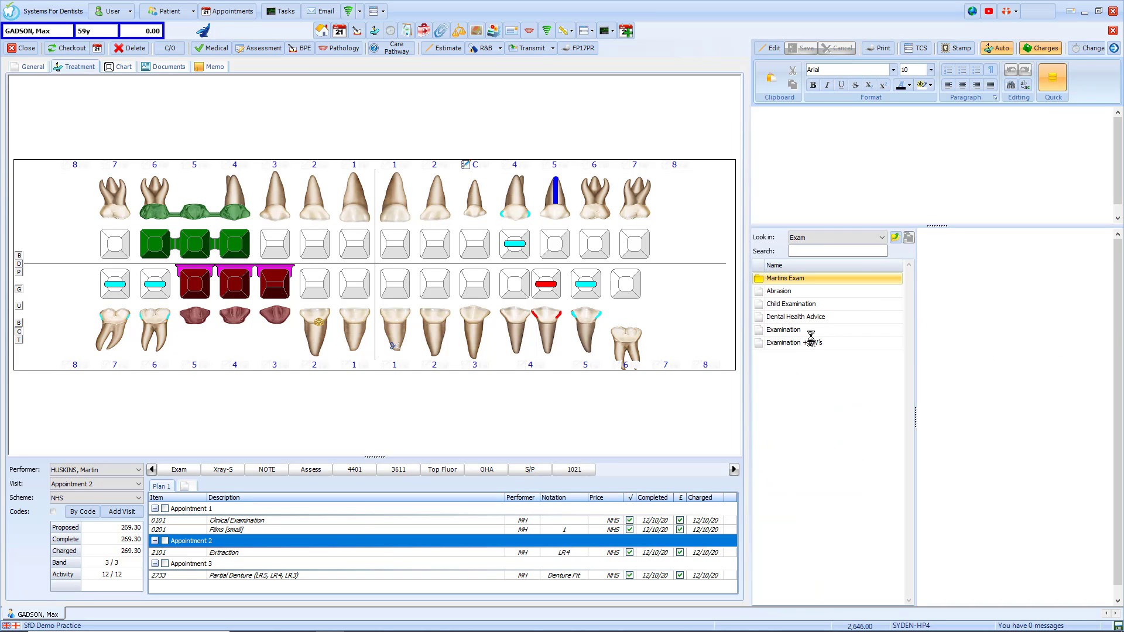
{"action": "double_click", "coordinate": [803, 282]}
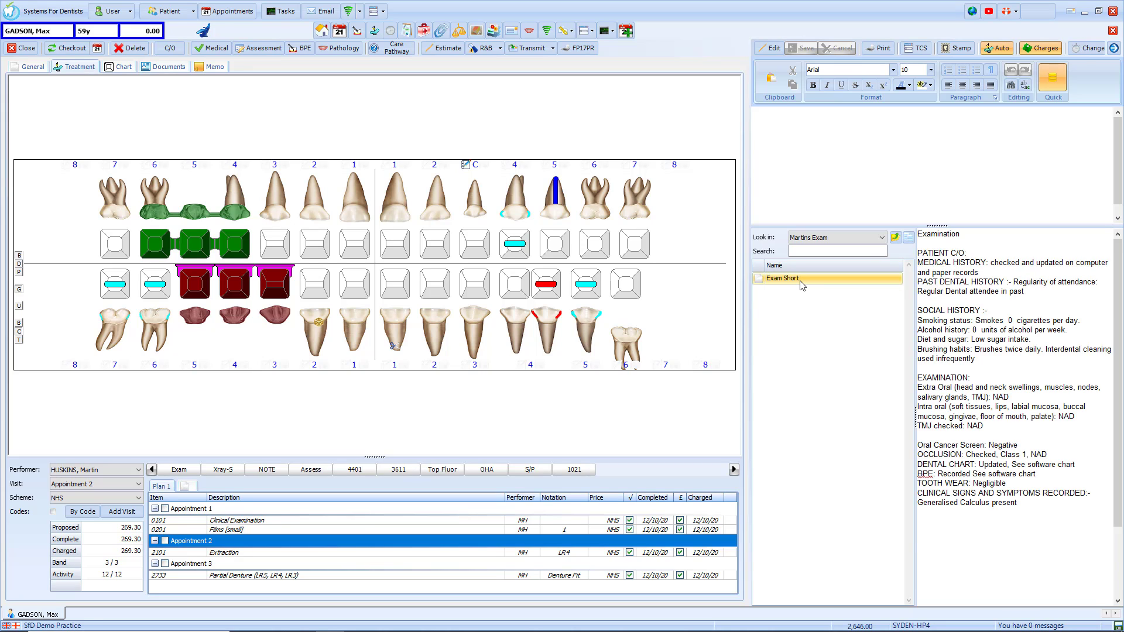
{"action": "double_click", "coordinate": [802, 283]}
{"action": "left_click_drag", "start_coordinate": [940, 227], "coordinate": [943, 345]}
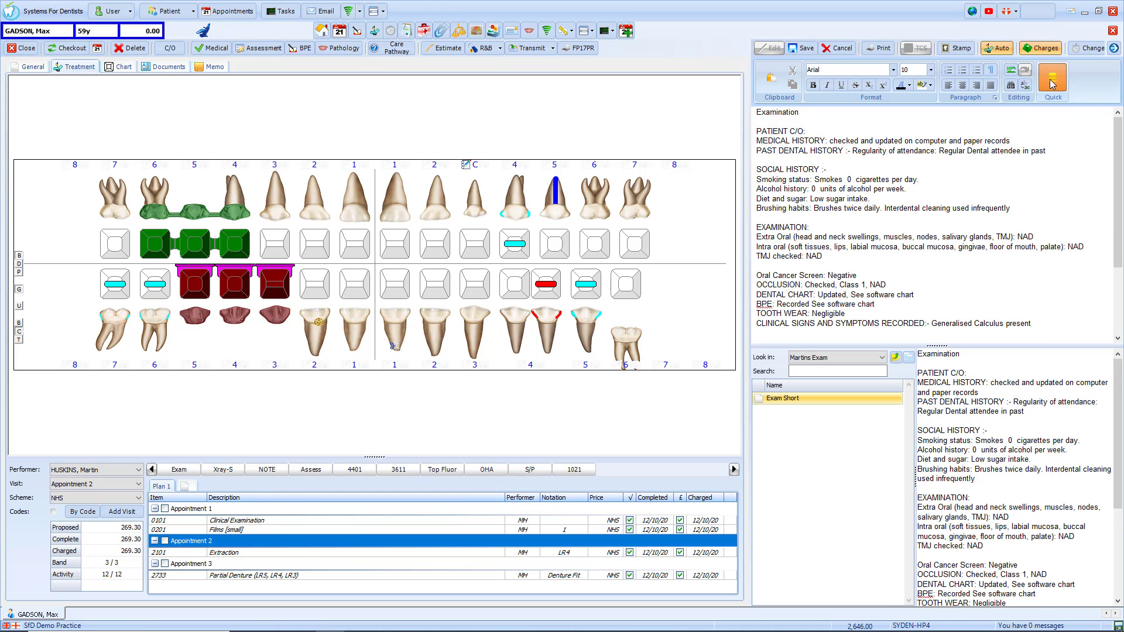
Step: Enter N/A after PATIENT C/O and save the notes entry
{"action": "left_click", "coordinate": [899, 121]}
{"action": "left_click", "coordinate": [828, 131]}
{"action": "type", "text": "N/A"}
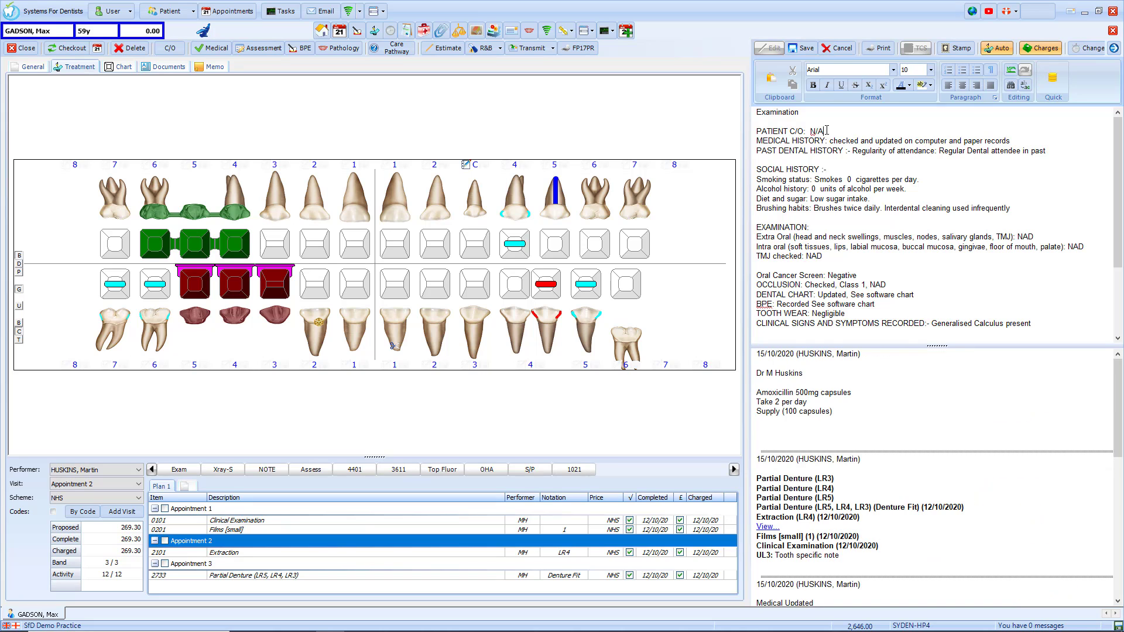
{"action": "left_click", "coordinate": [803, 48]}
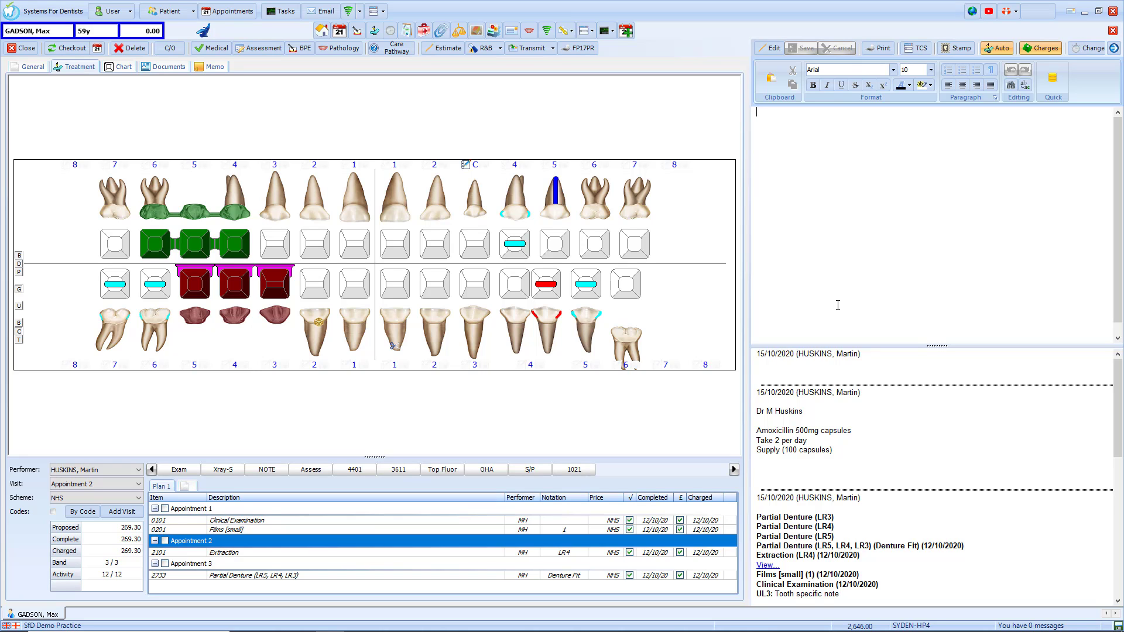
Step: Open the Exam Short template from Exam\Martins Exam in the quick text editor
{"action": "left_click", "coordinate": [22, 48]}
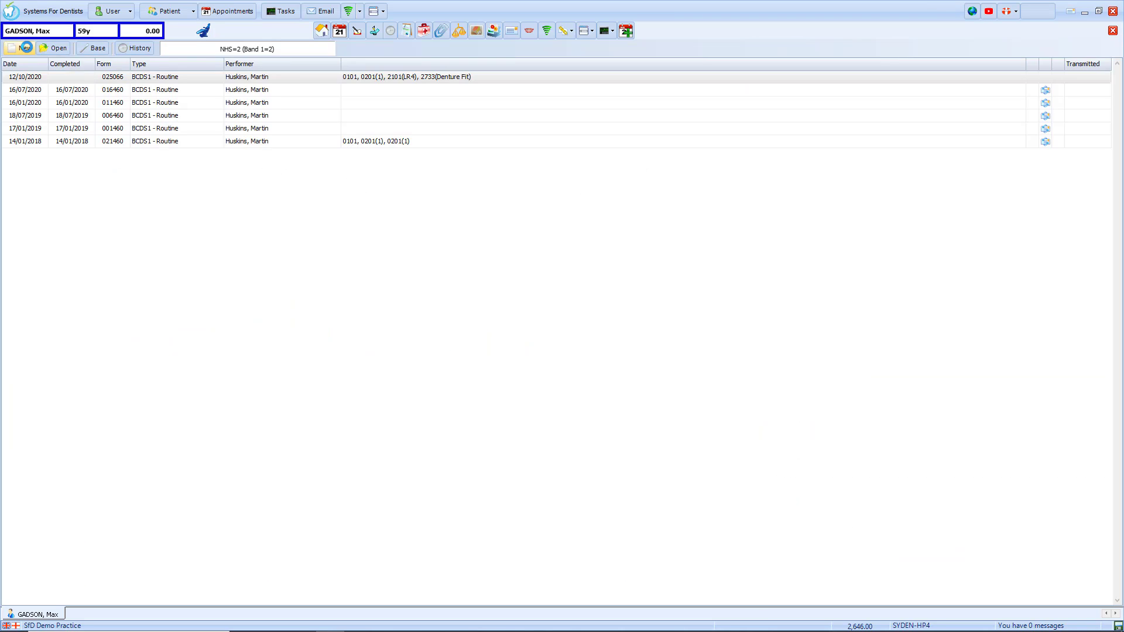
{"action": "left_click", "coordinate": [14, 11]}
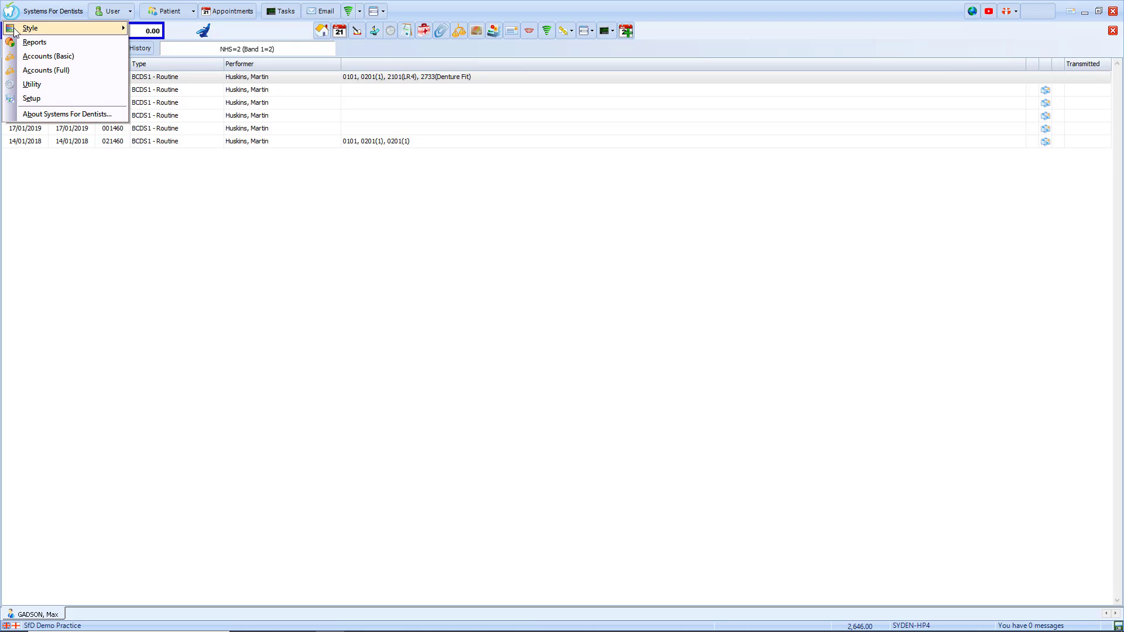
{"action": "left_click", "coordinate": [32, 98]}
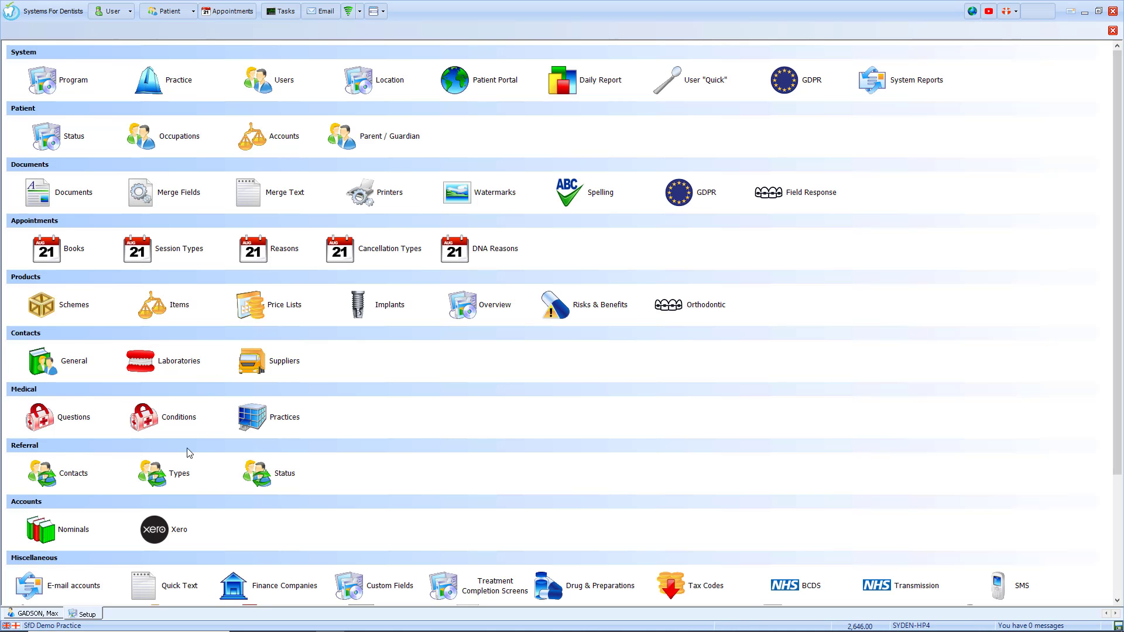
{"action": "left_click", "coordinate": [192, 587]}
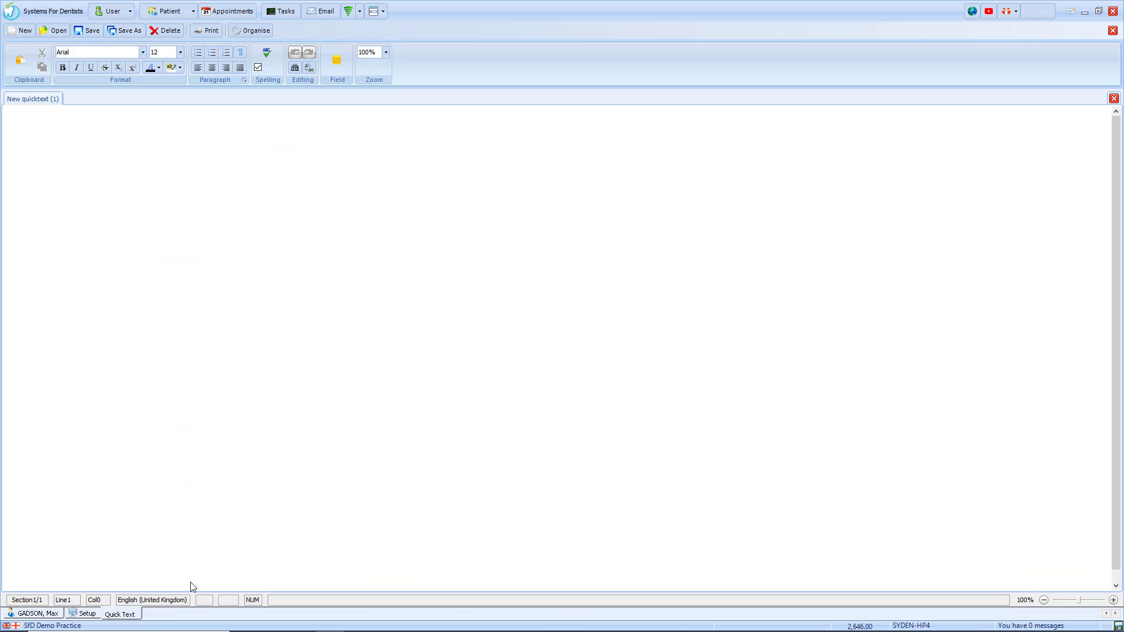
{"action": "left_click", "coordinate": [57, 34]}
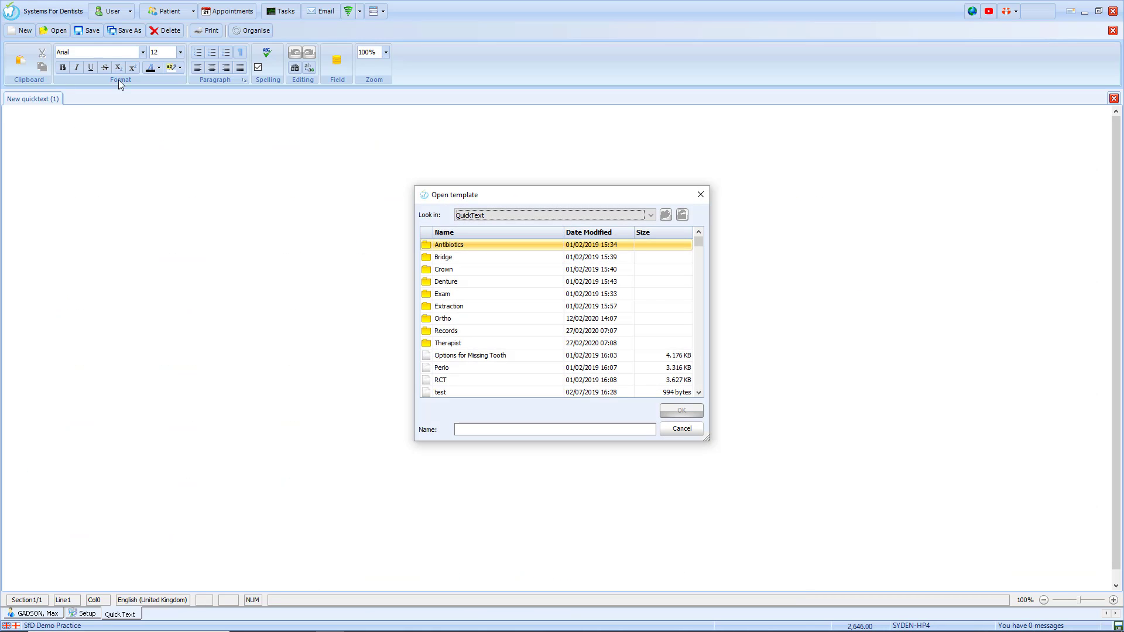
{"action": "double_click", "coordinate": [454, 295]}
{"action": "double_click", "coordinate": [472, 249]}
{"action": "left_click", "coordinate": [477, 246]}
{"action": "left_click", "coordinate": [680, 410]}
Step: Make the Examination heading bold, underlined and 14 pt, then start a field after PATIENT C/O
{"action": "left_click_drag", "start_coordinate": [57, 114], "coordinate": [2, 111]}
{"action": "left_click", "coordinate": [68, 68]}
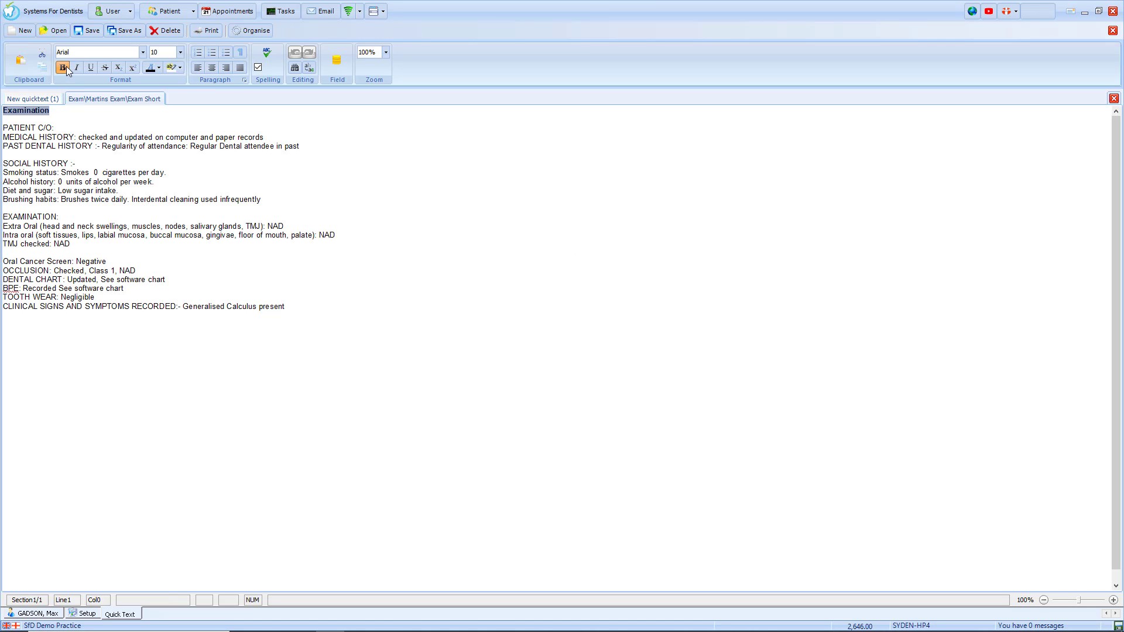
{"action": "left_click", "coordinate": [180, 53]}
{"action": "left_click", "coordinate": [160, 108]}
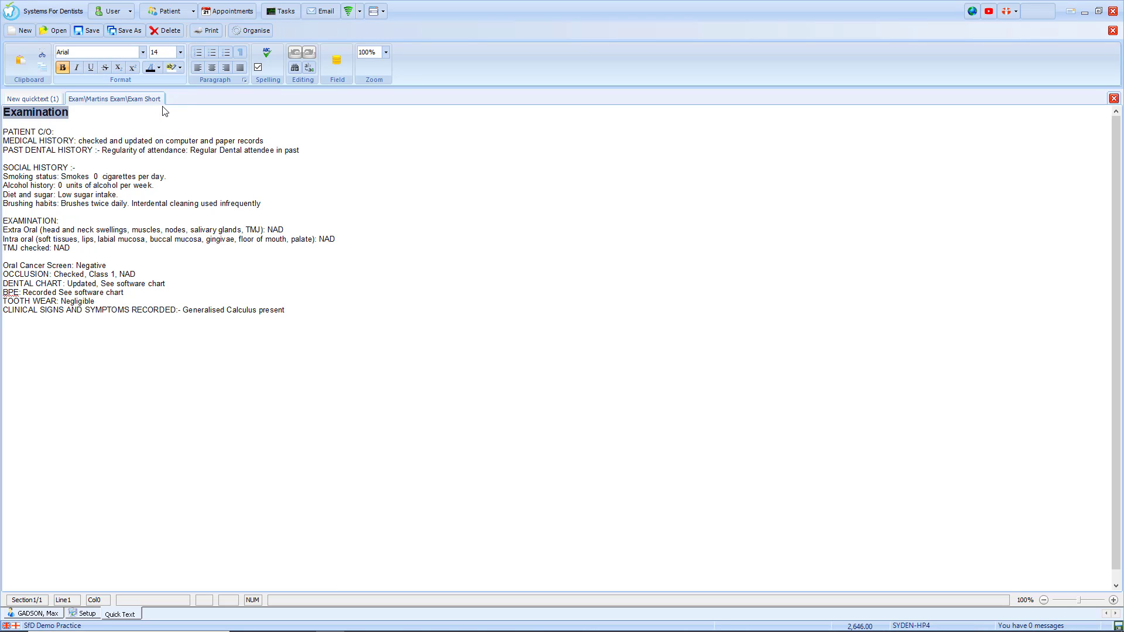
{"action": "left_click", "coordinate": [94, 69]}
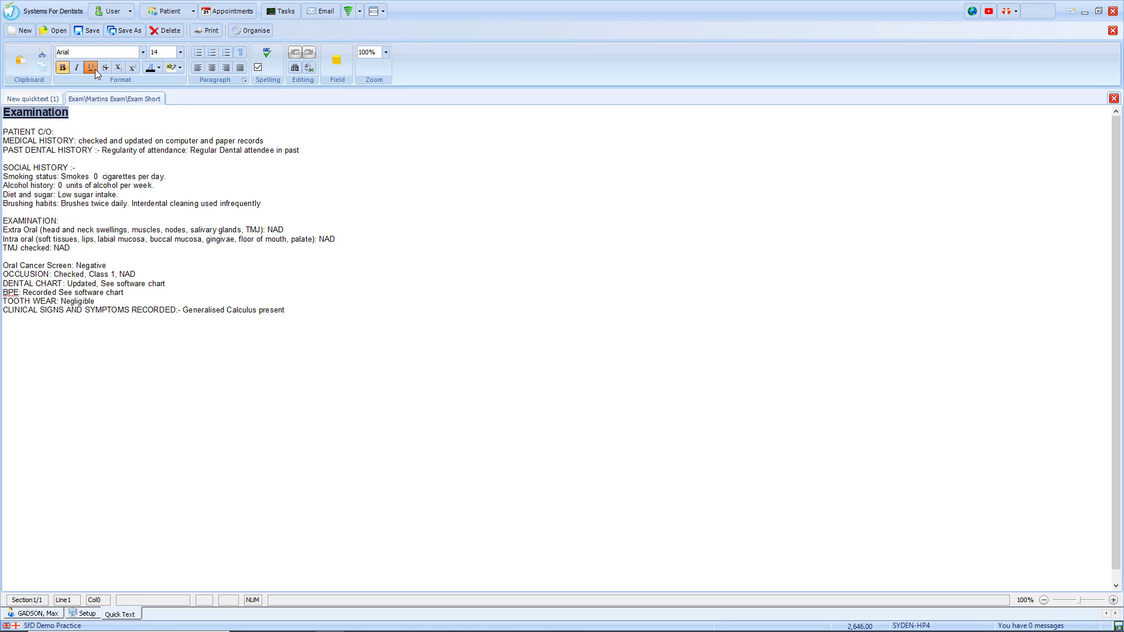
{"action": "left_click", "coordinate": [86, 113]}
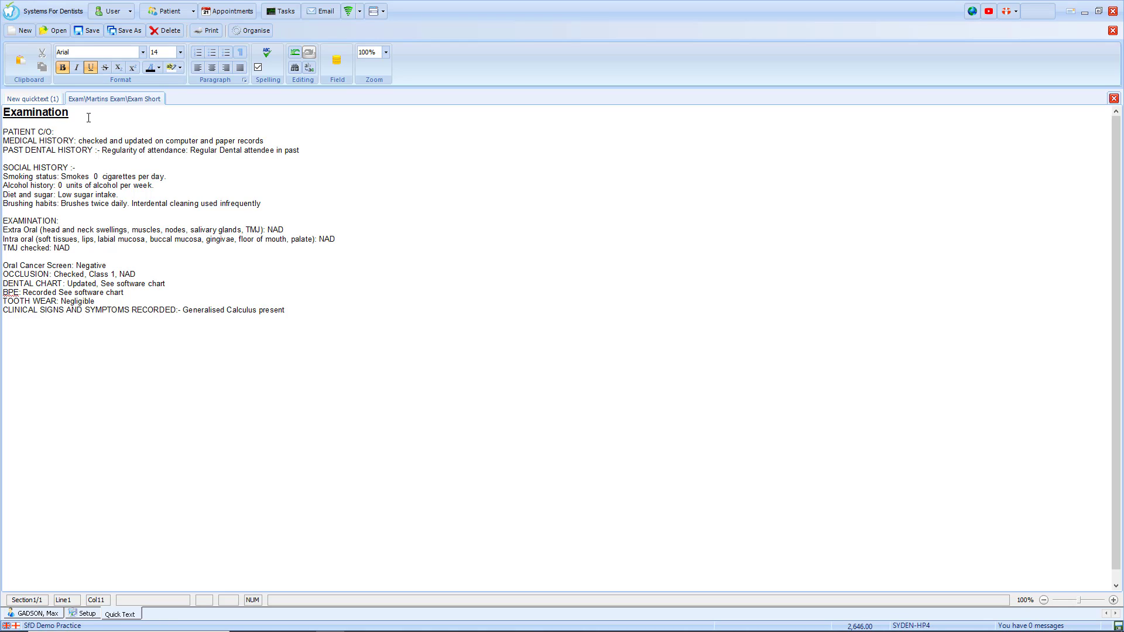
{"action": "left_click", "coordinate": [77, 131]}
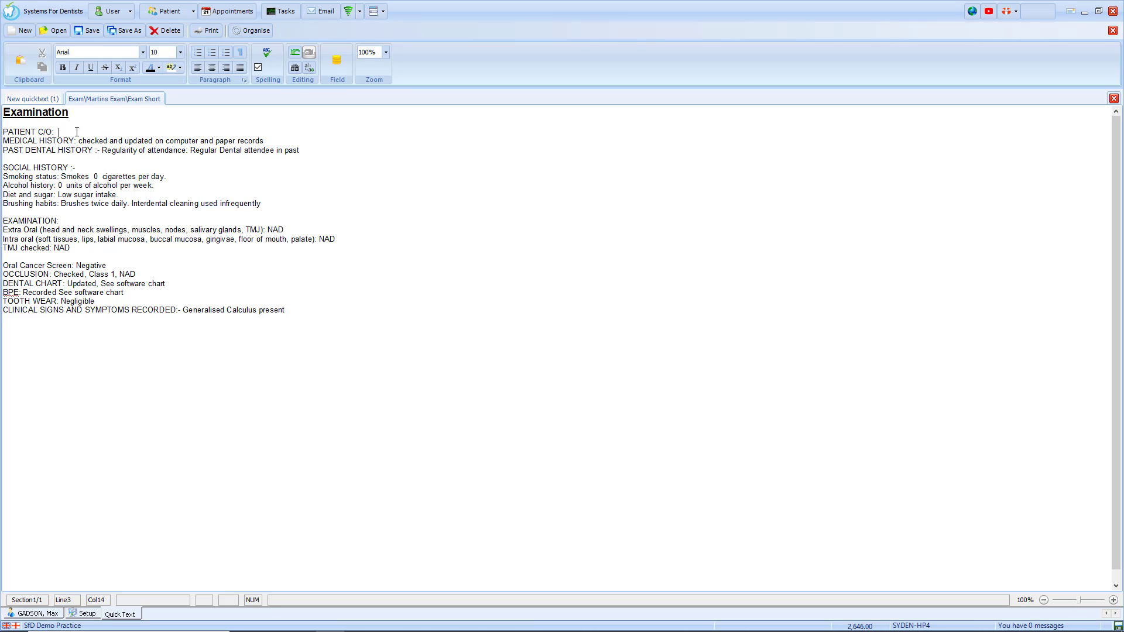
{"action": "left_click", "coordinate": [341, 70]}
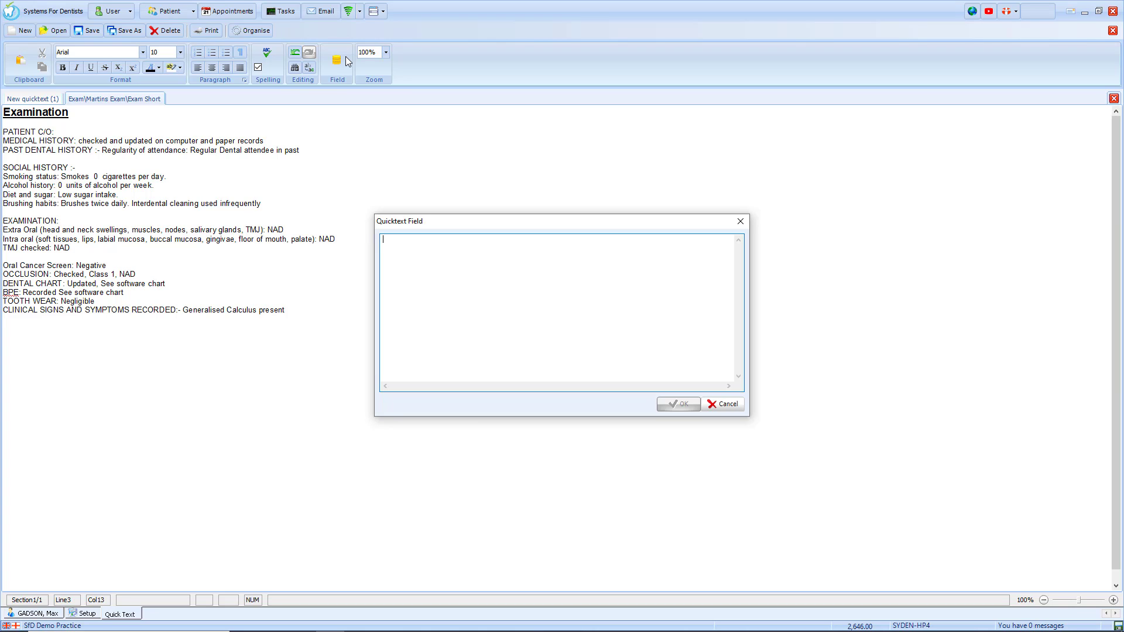
Step: Insert a PATIENT C/O choice field with options 'No problems since last visit', 'Lost filling', 'Hole in tooth'
{"action": "type", "text": "No problems since last visit "}
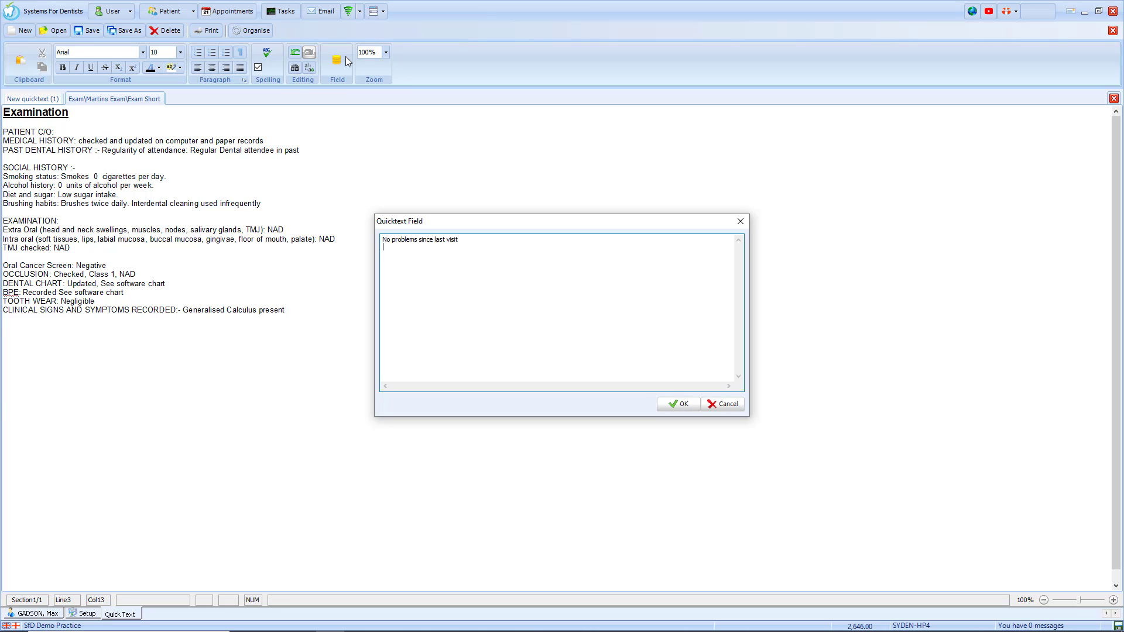
{"action": "type", "text": "Lost filling "}
{"action": "type", "text": "Hole in tooth"}
{"action": "type", "text": "Toothache Swelling Sore gums Bleeding gums Loose Tooth"}
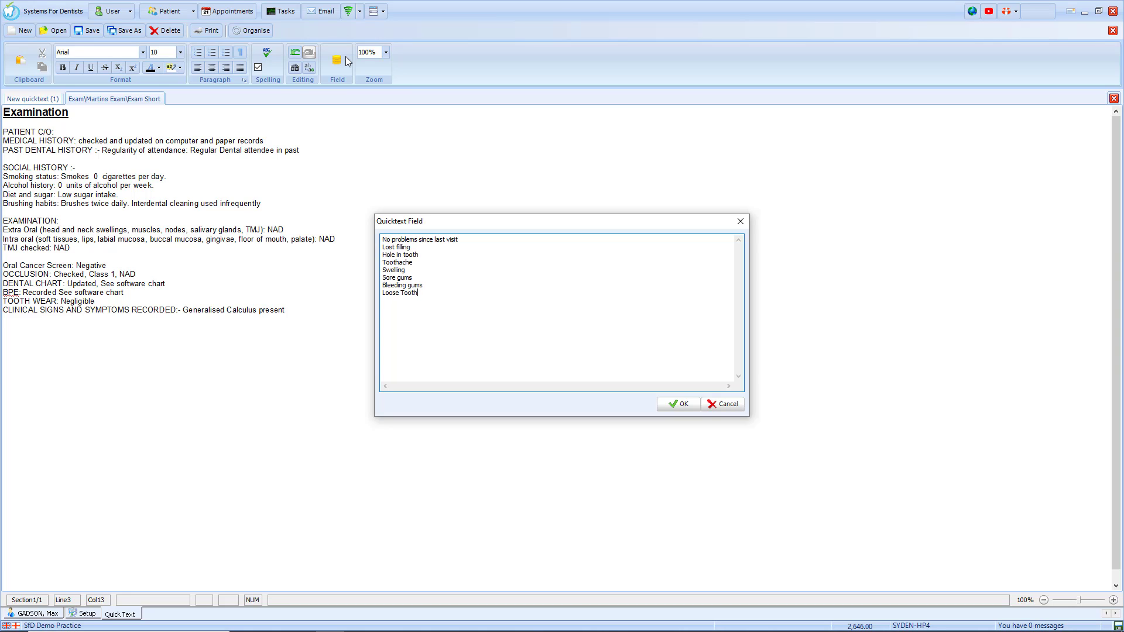
{"action": "left_click", "coordinate": [678, 403]}
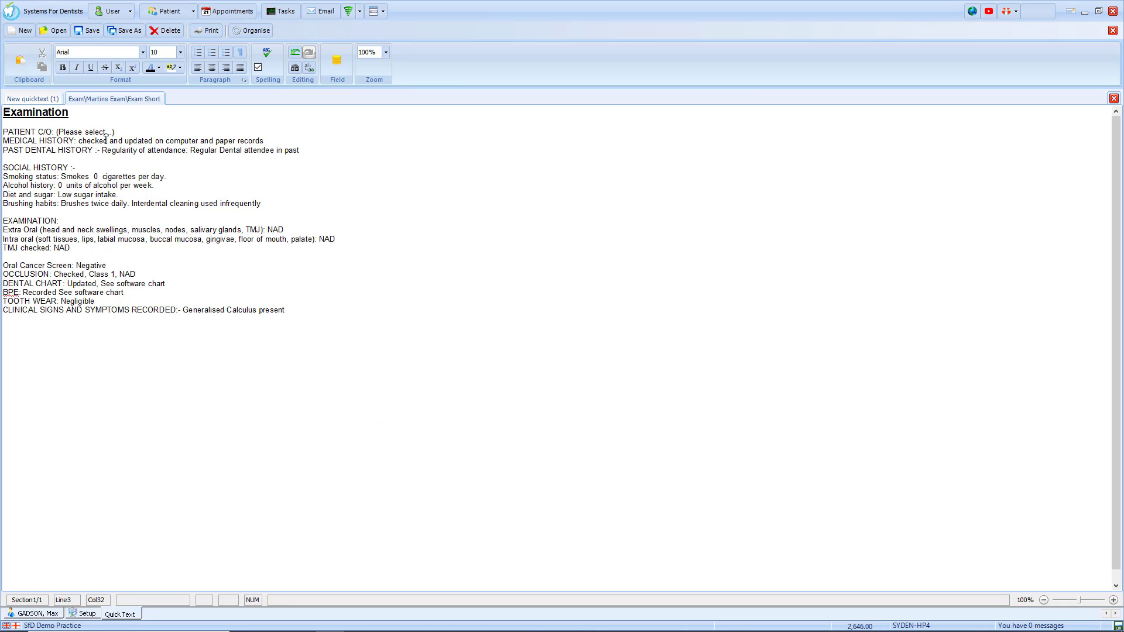
Step: Replace the medical history and past dental history answers with choice fields offering extra options
{"action": "left_click_drag", "start_coordinate": [267, 143], "coordinate": [82, 141]}
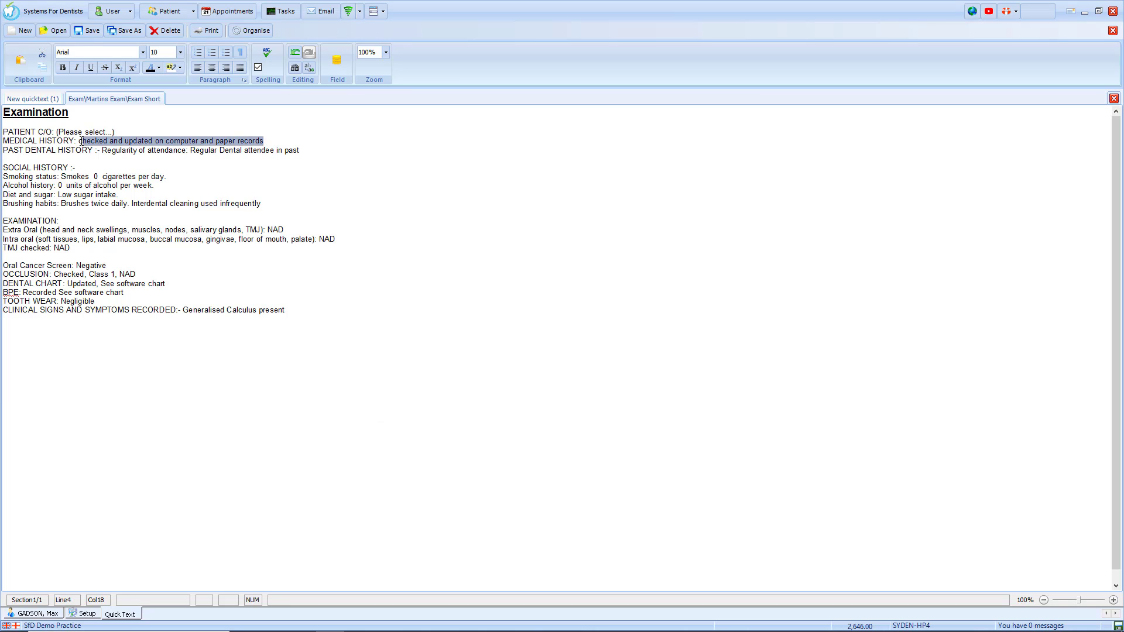
{"action": "right_click", "coordinate": [93, 139]}
{"action": "left_click", "coordinate": [117, 148]}
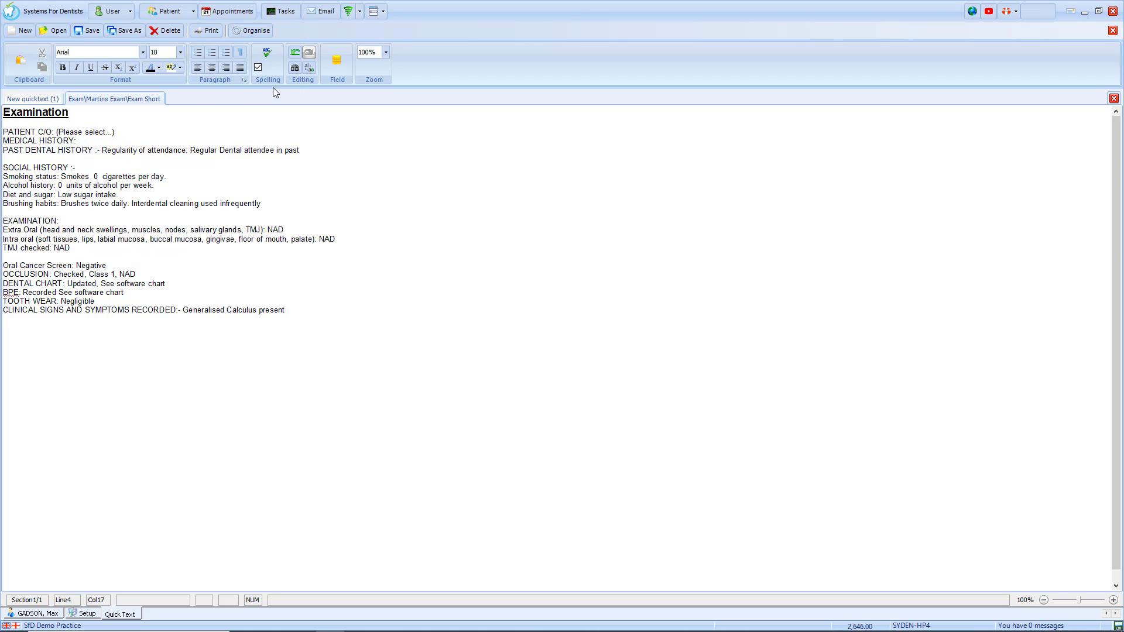
{"action": "left_click", "coordinate": [325, 65]}
{"action": "key", "text": "ctrl+v"}
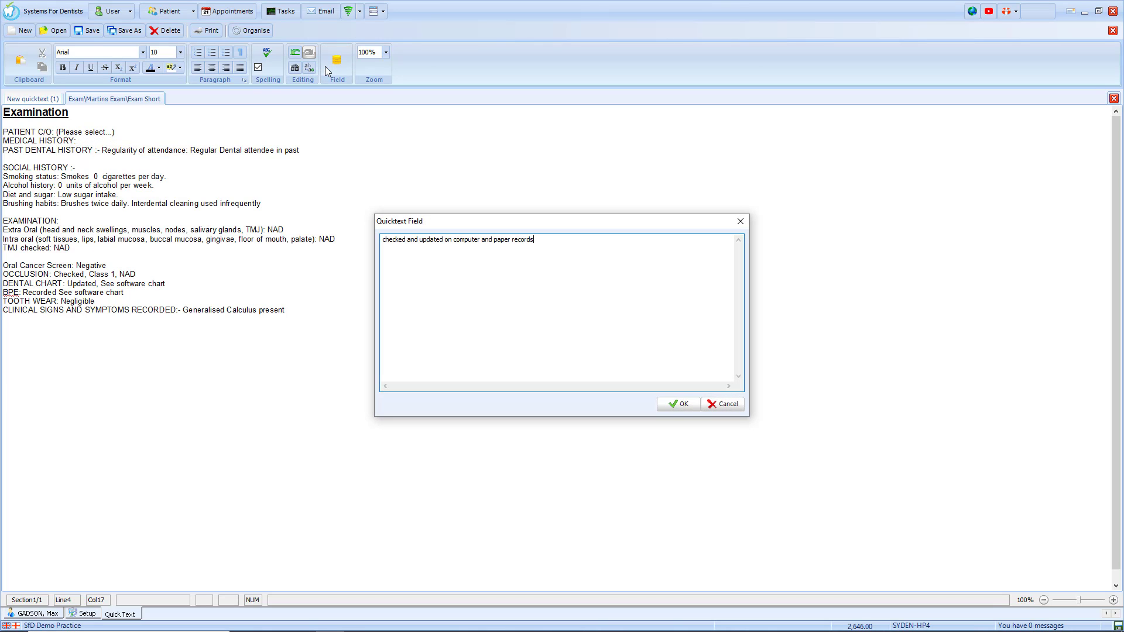
{"action": "key", "text": "ctrl+v"}
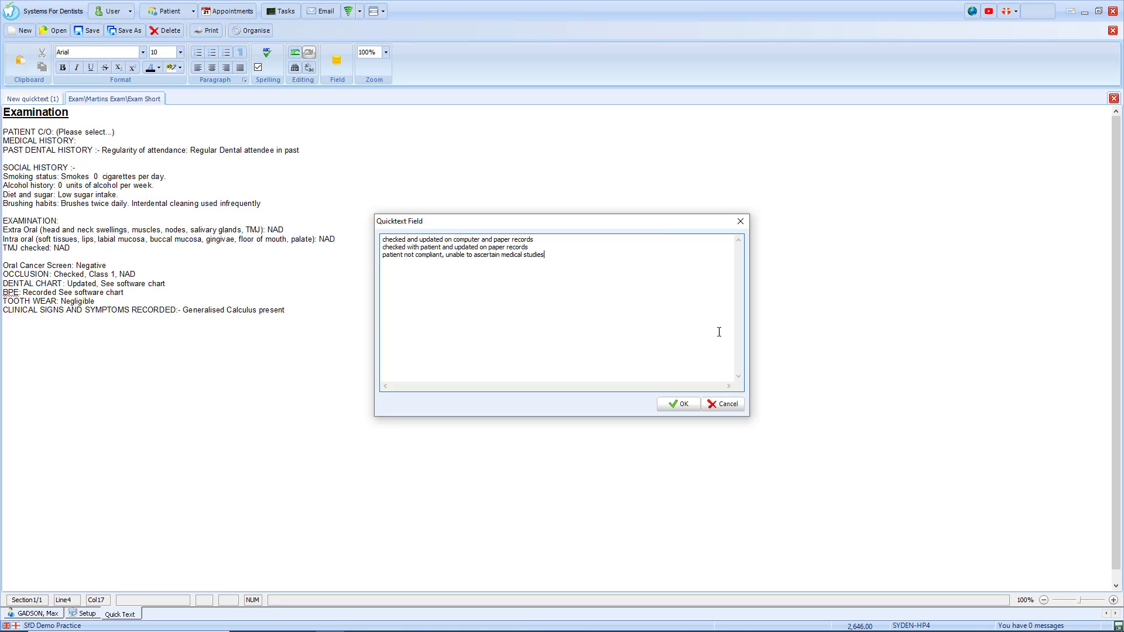
{"action": "left_click", "coordinate": [678, 404]}
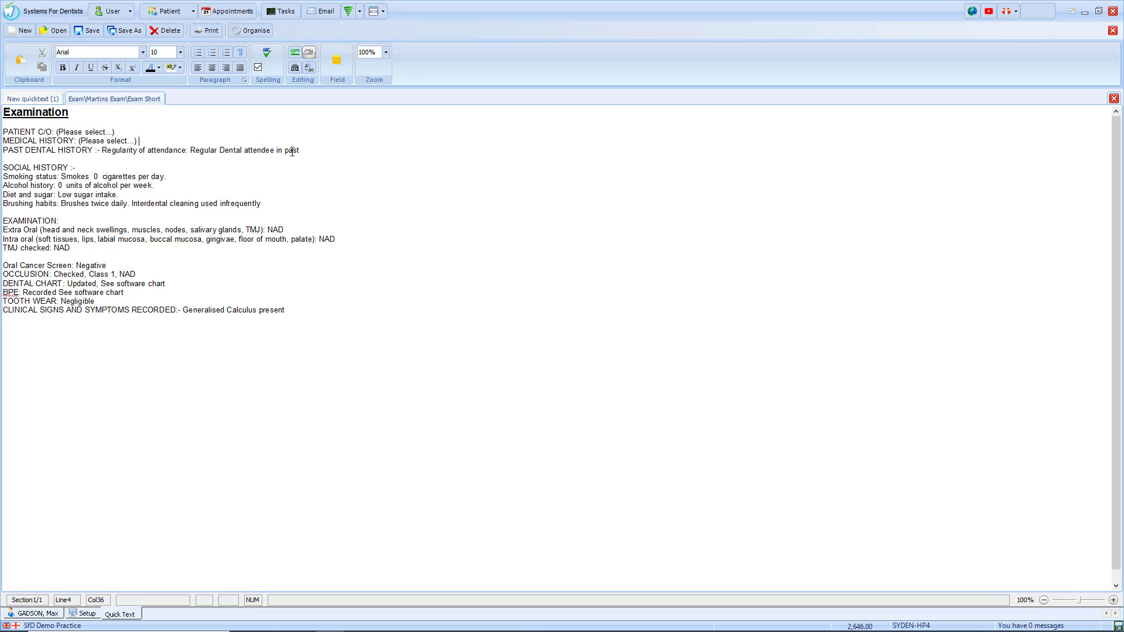
{"action": "left_click_drag", "start_coordinate": [301, 151], "coordinate": [102, 152]}
{"action": "key", "text": "ctrl+v"}
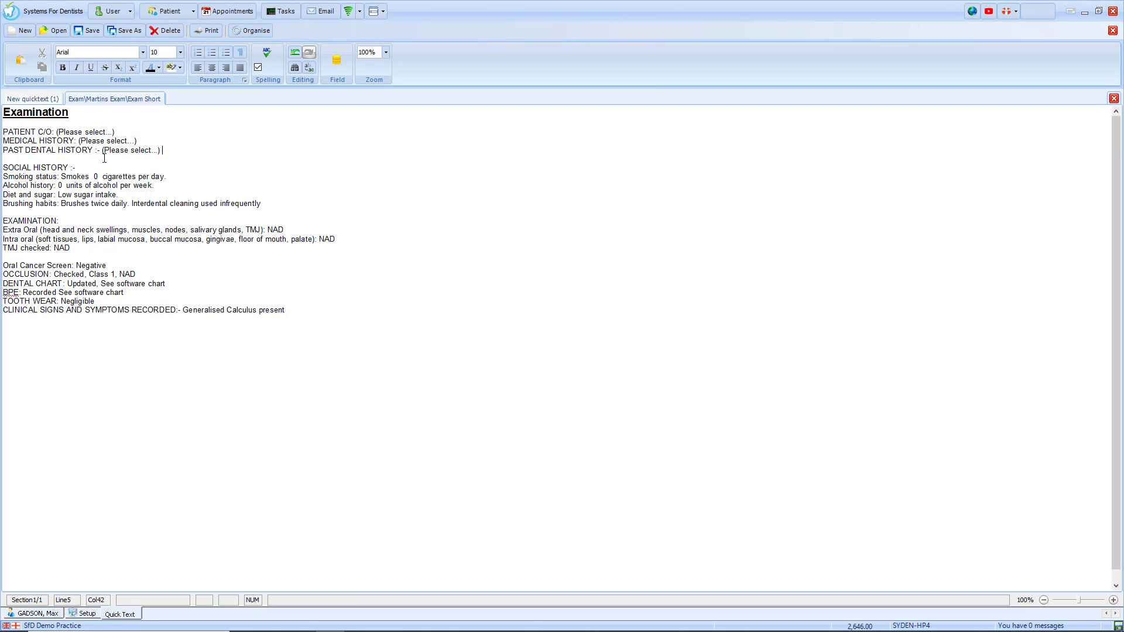
{"action": "left_click", "coordinate": [124, 33]}
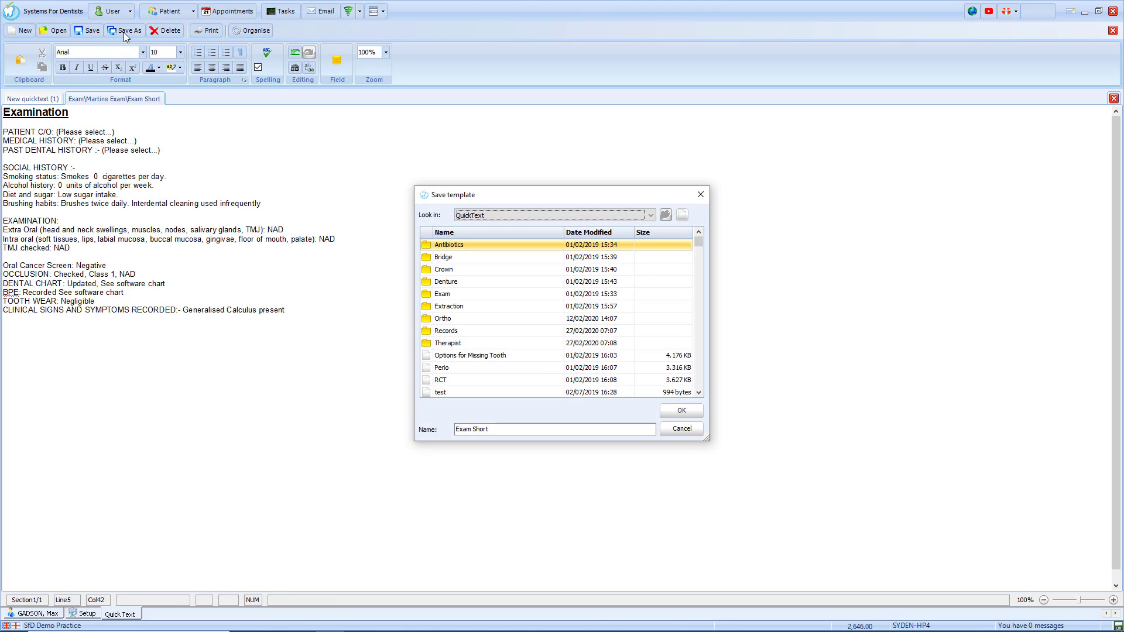
Step: Save the template over Exam Short in Exam > Martins Exam and return to the patient's record
{"action": "double_click", "coordinate": [456, 297]}
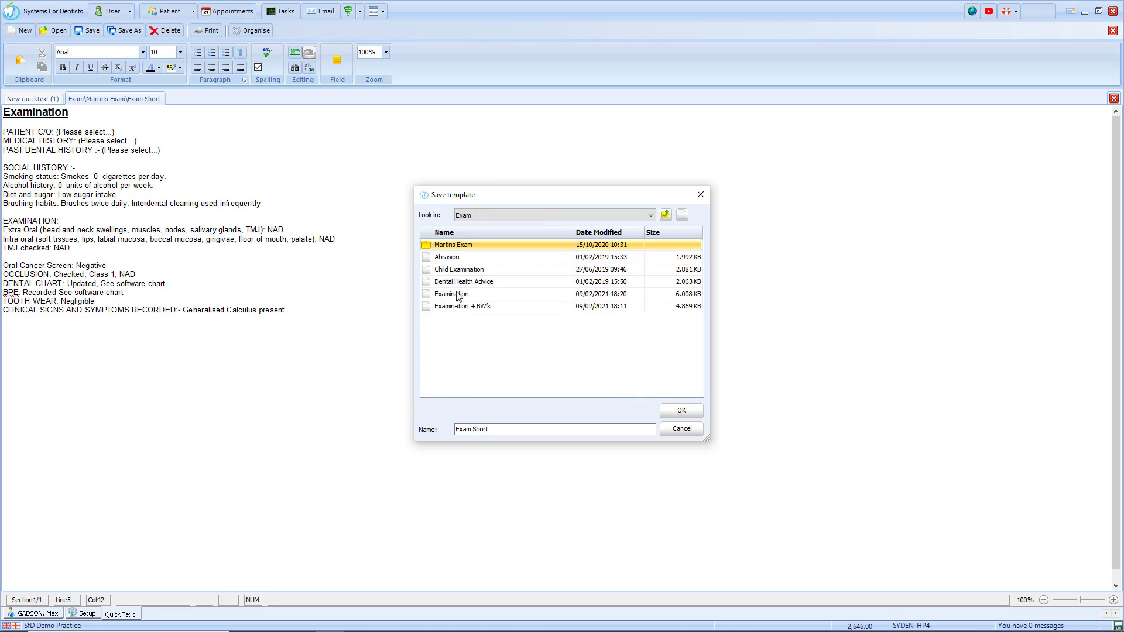
{"action": "double_click", "coordinate": [471, 246]}
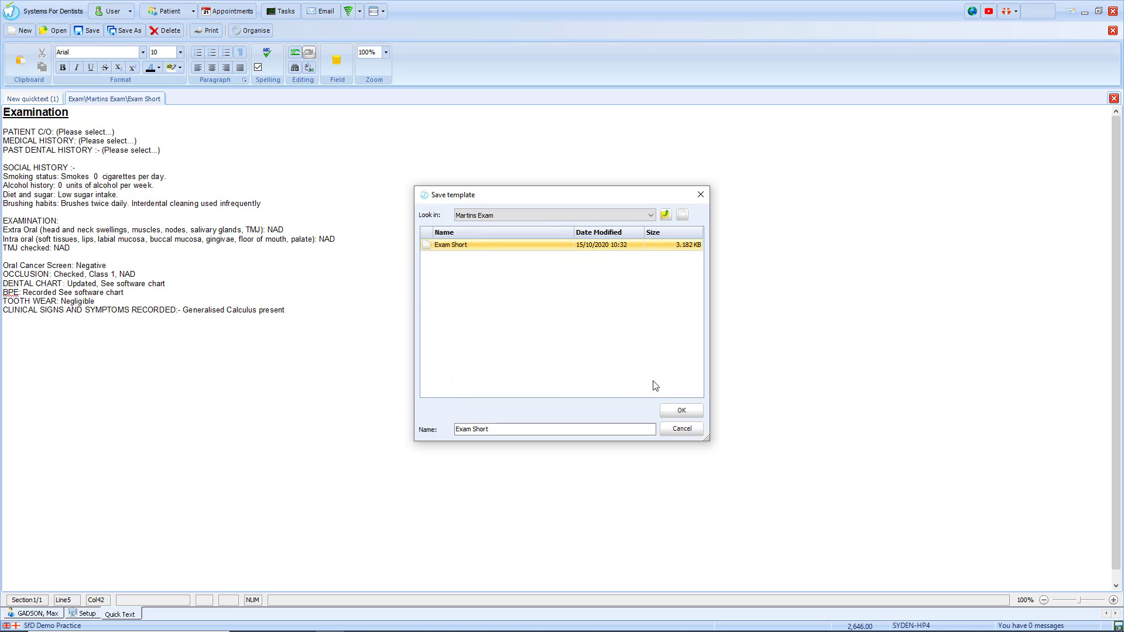
{"action": "left_click", "coordinate": [678, 412]}
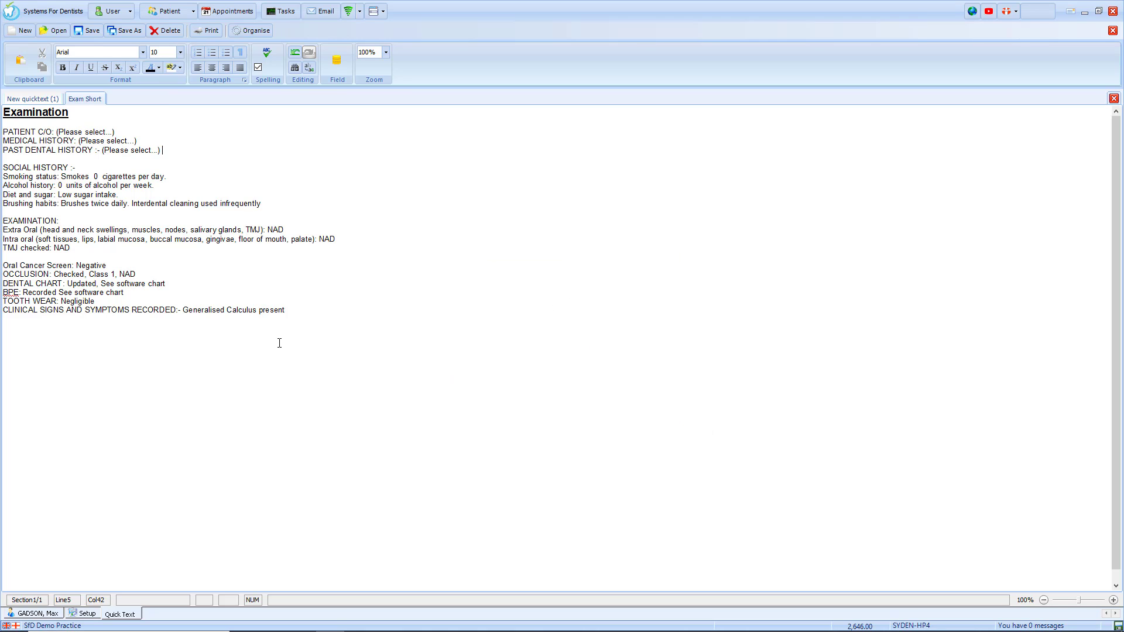
{"action": "left_click", "coordinate": [61, 615]}
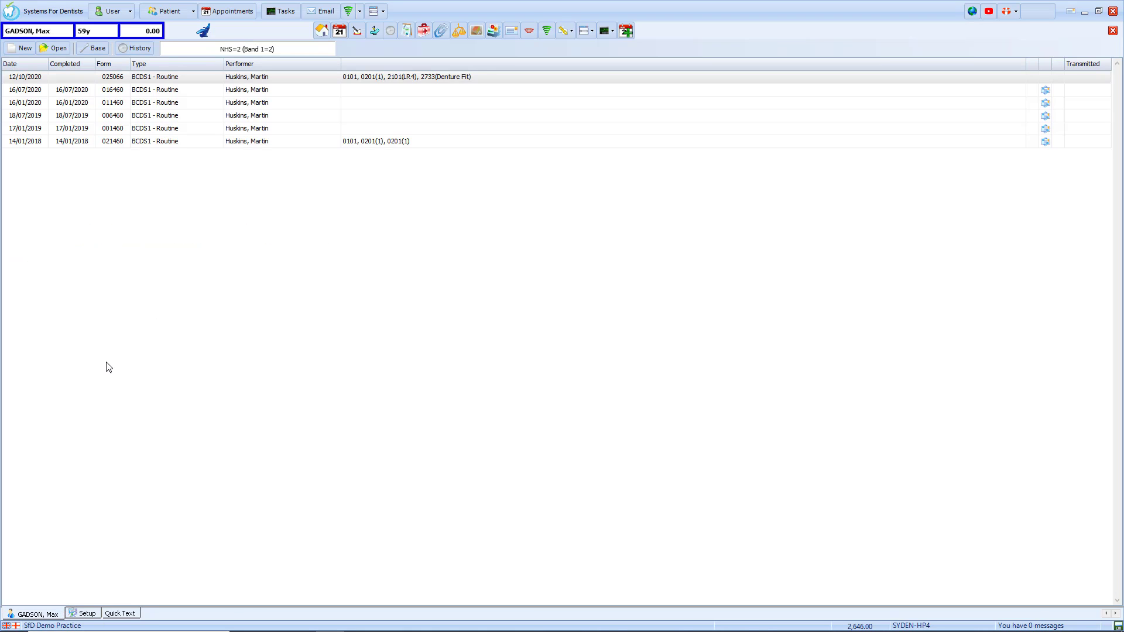
Step: Open the 12/10/2020 course and insert the updated Exam Short template into the notes
{"action": "left_click", "coordinate": [178, 79]}
{"action": "double_click", "coordinate": [179, 82]}
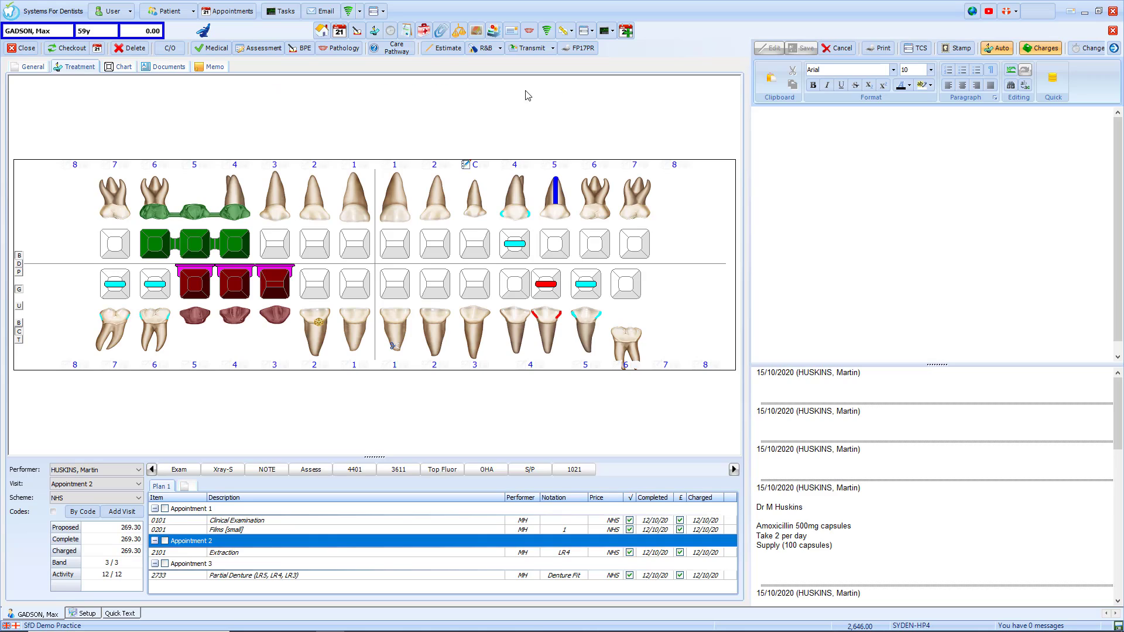
{"action": "left_click", "coordinate": [1053, 79]}
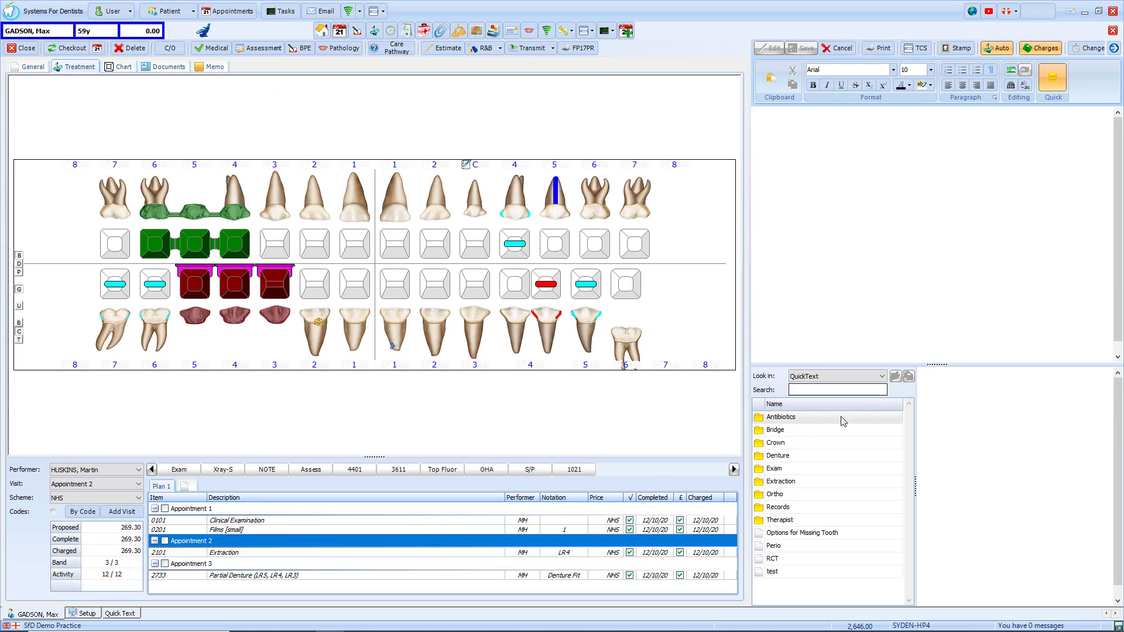
{"action": "double_click", "coordinate": [779, 473]}
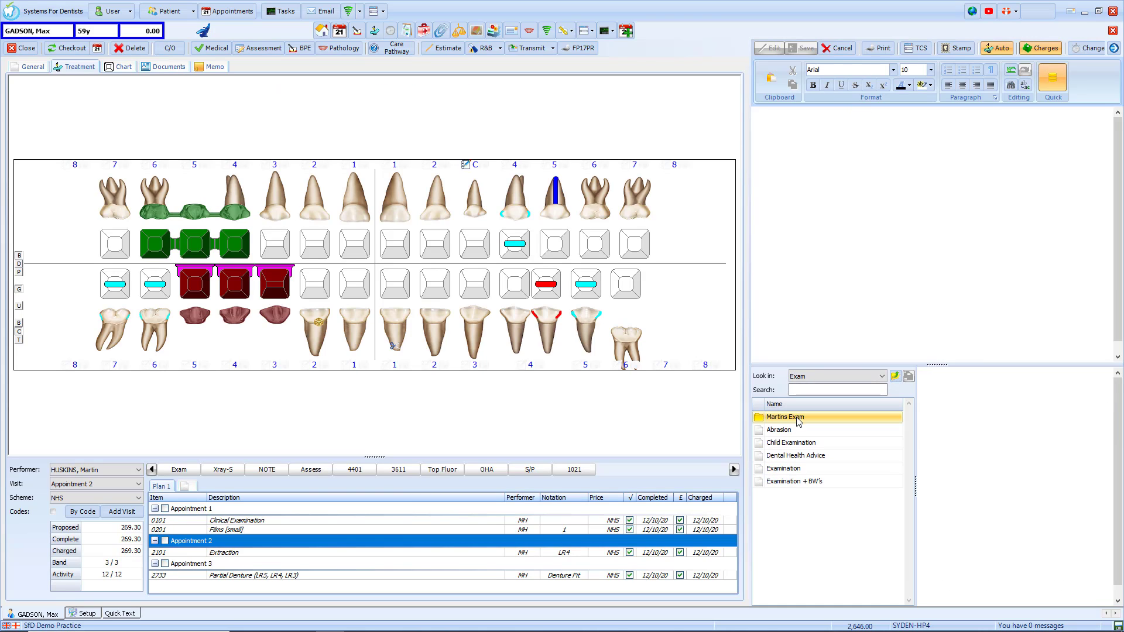
{"action": "double_click", "coordinate": [797, 417]}
{"action": "double_click", "coordinate": [797, 417]}
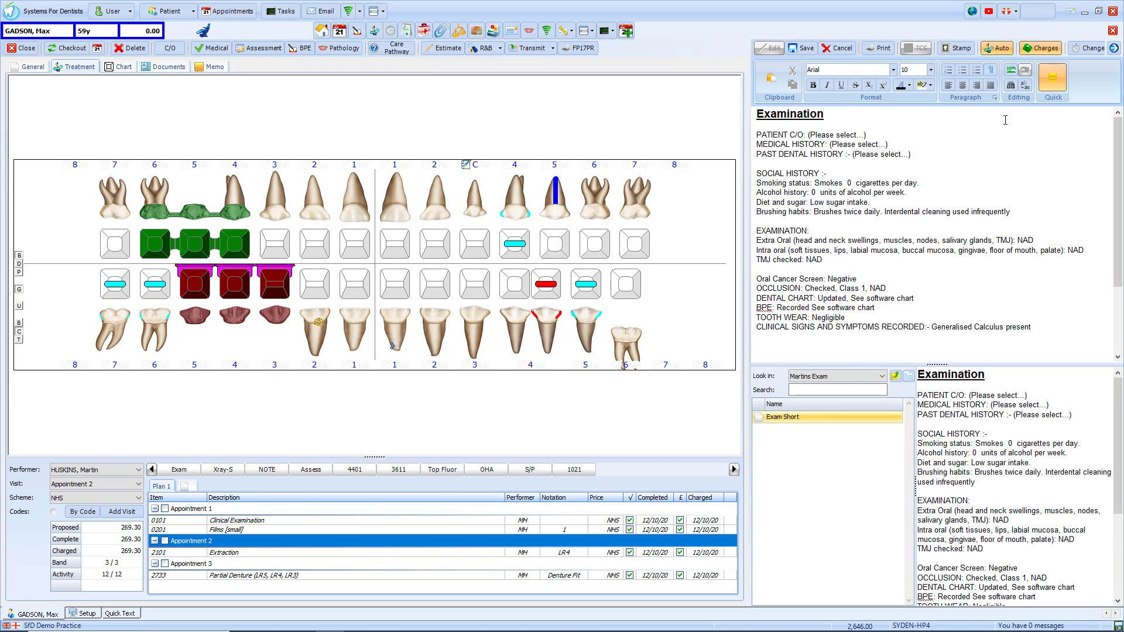
Step: Pick no problems since last visit, medical history checked and updated, and regular attendee
{"action": "left_click", "coordinate": [846, 136]}
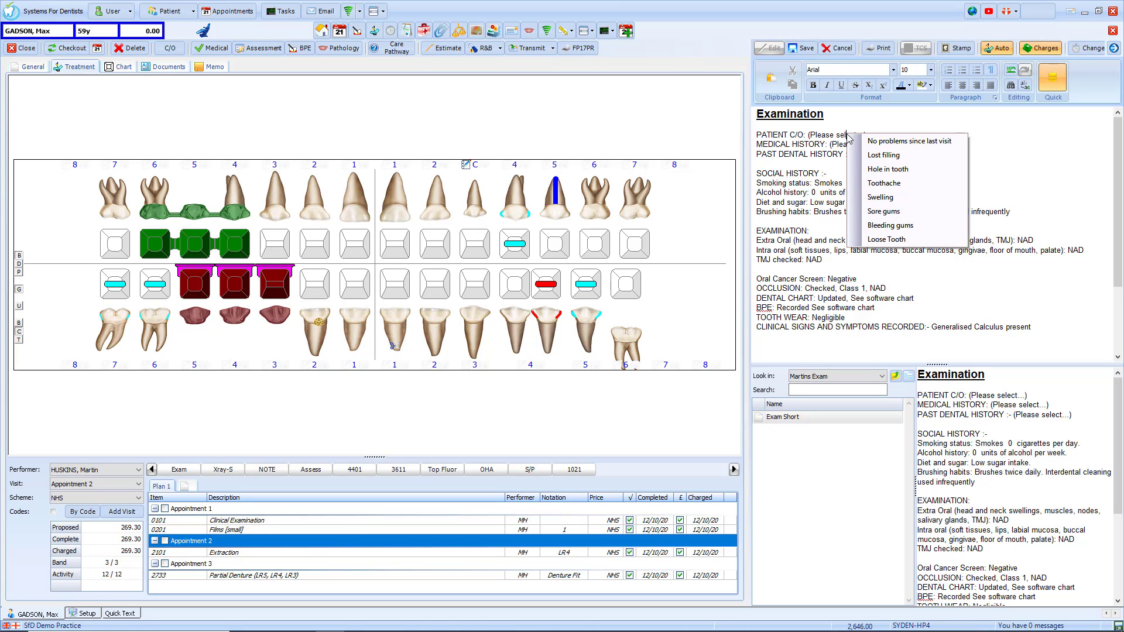
{"action": "left_click", "coordinate": [890, 142]}
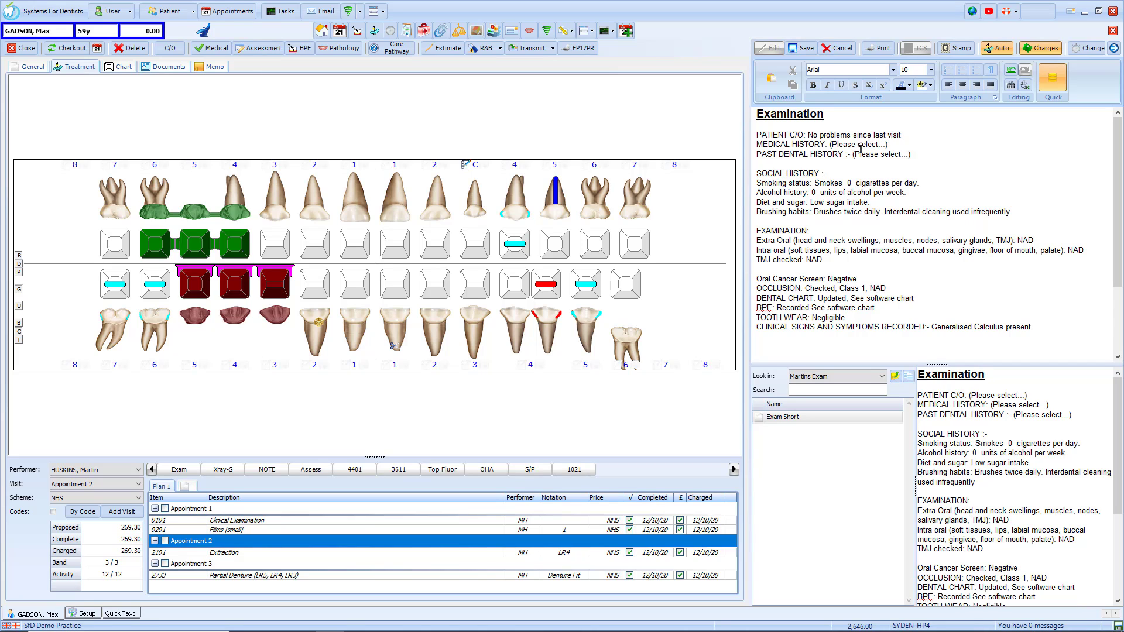
{"action": "left_click", "coordinate": [860, 147]}
{"action": "left_click", "coordinate": [907, 152]}
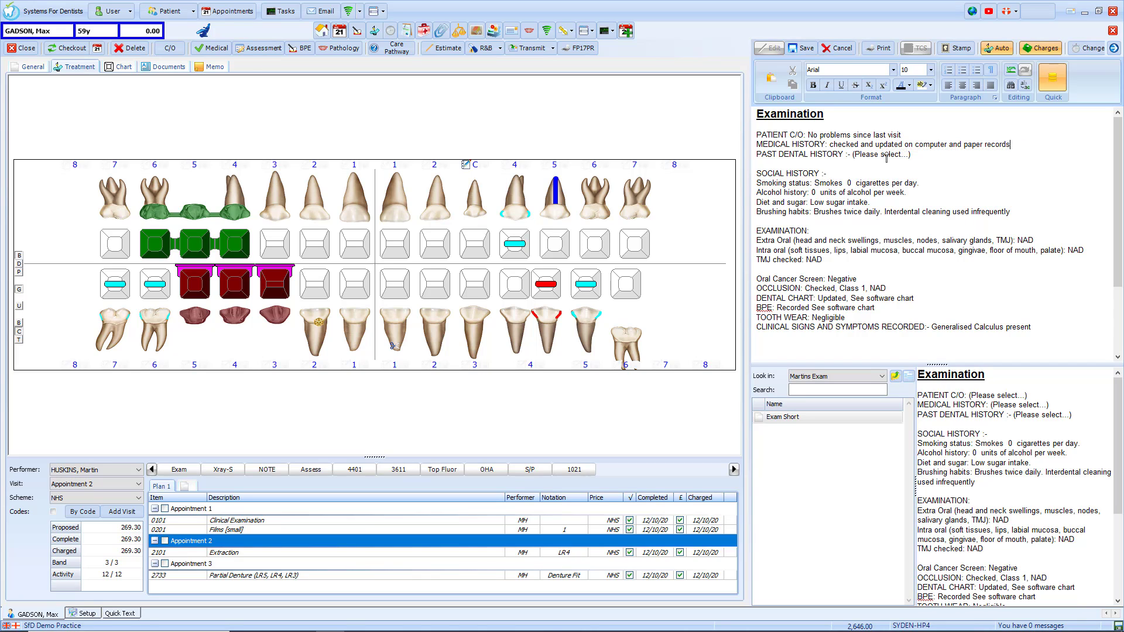
{"action": "left_click", "coordinate": [888, 156]}
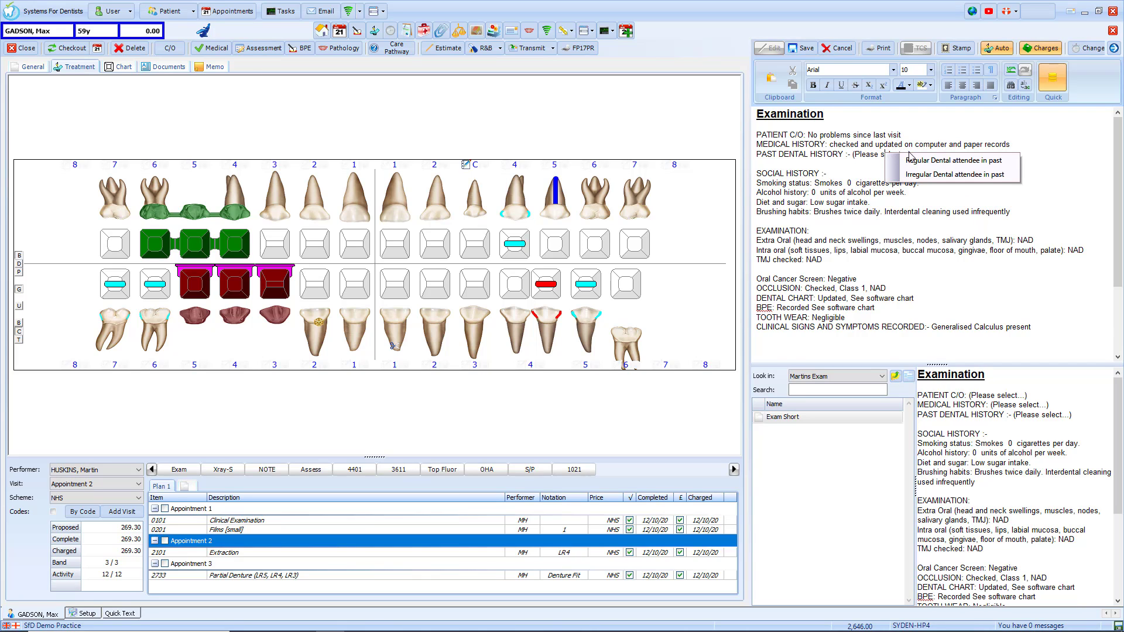
{"action": "left_click", "coordinate": [949, 164]}
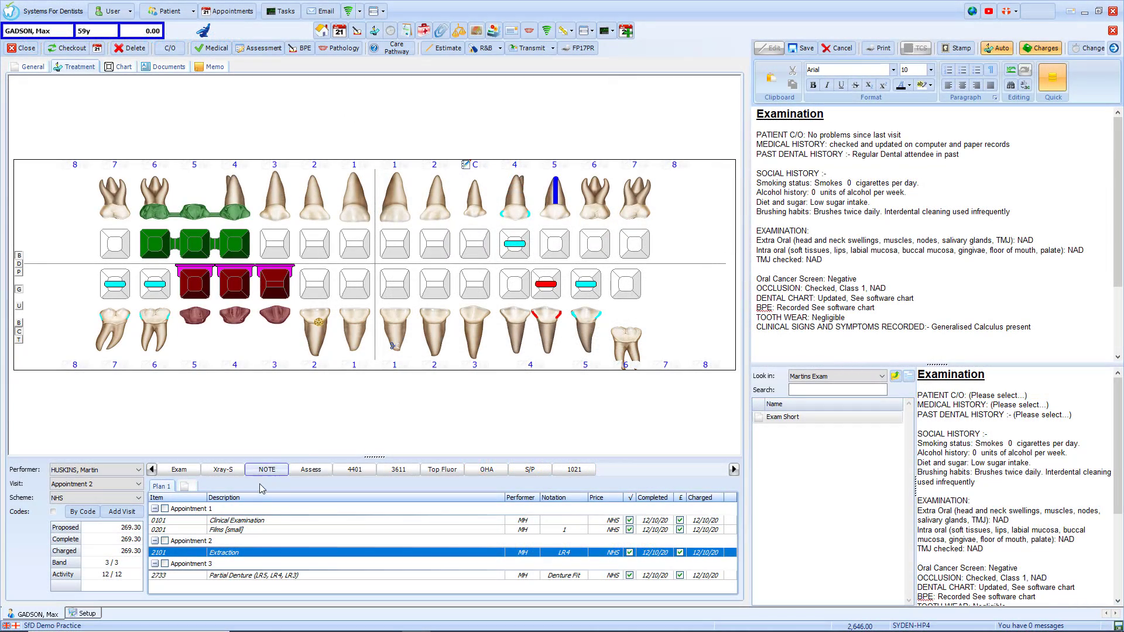
Step: Review the quick notes on the 2101 Extraction item, cancel, and close the treatment chart
{"action": "double_click", "coordinate": [221, 553]}
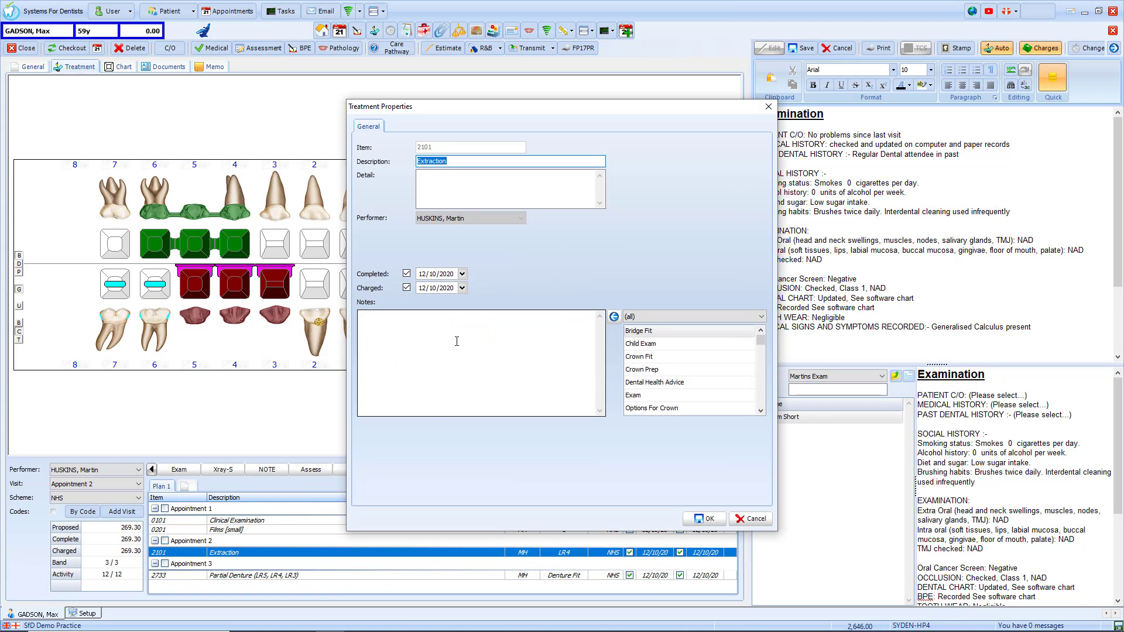
{"action": "left_click", "coordinate": [676, 341]}
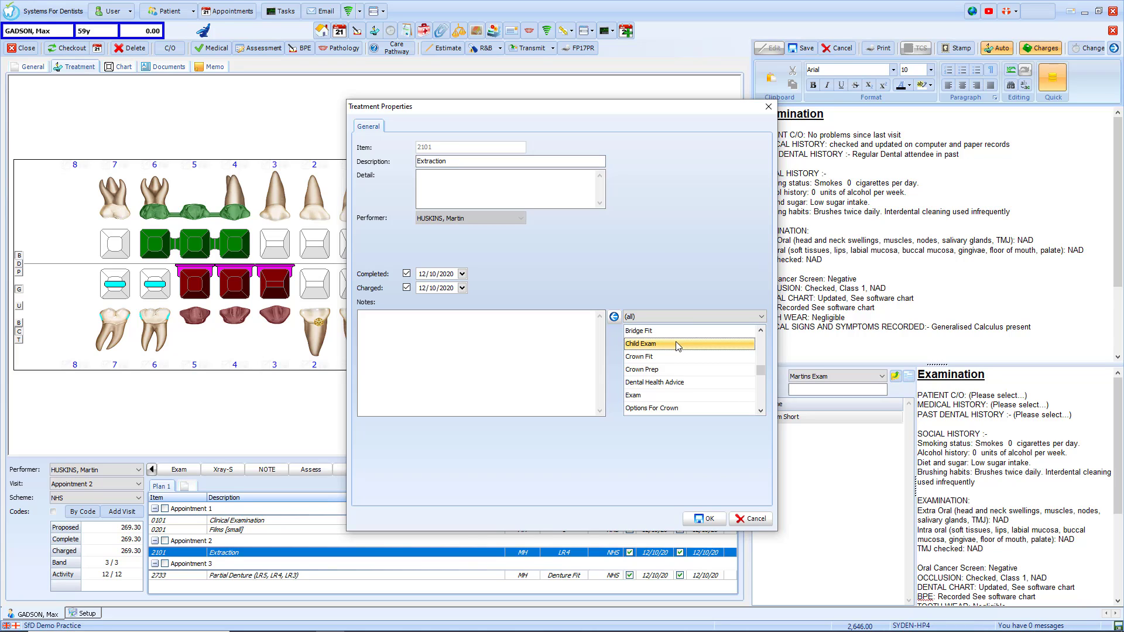
{"action": "scroll", "coordinate": [678, 345], "scroll_direction": "down", "scroll_amount": 6}
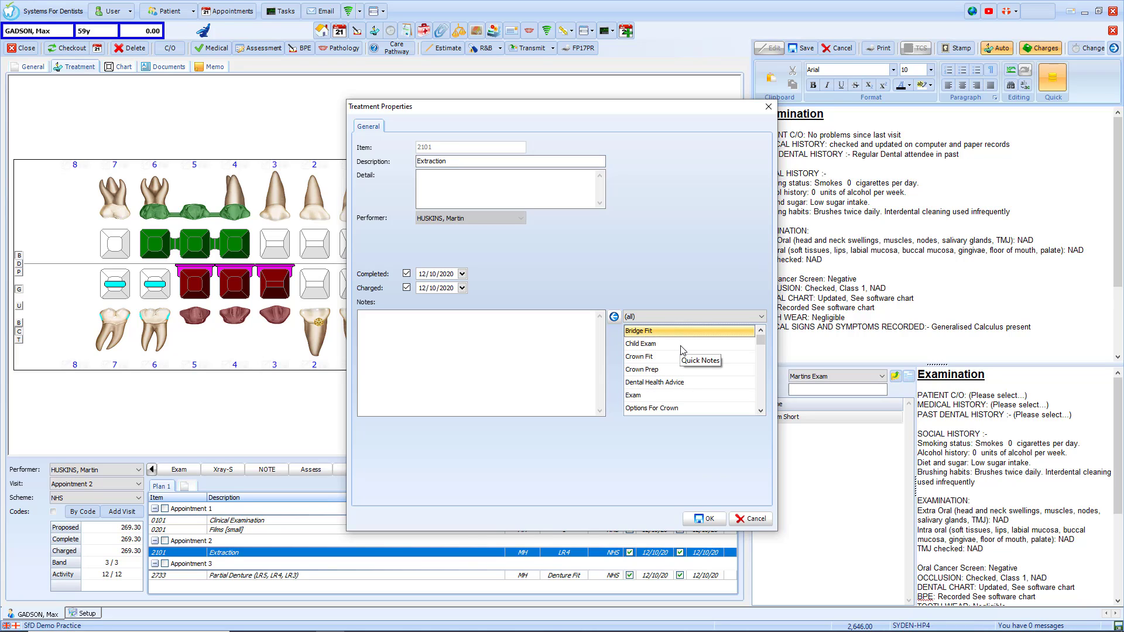
{"action": "left_click", "coordinate": [744, 521]}
{"action": "left_click", "coordinate": [24, 47]}
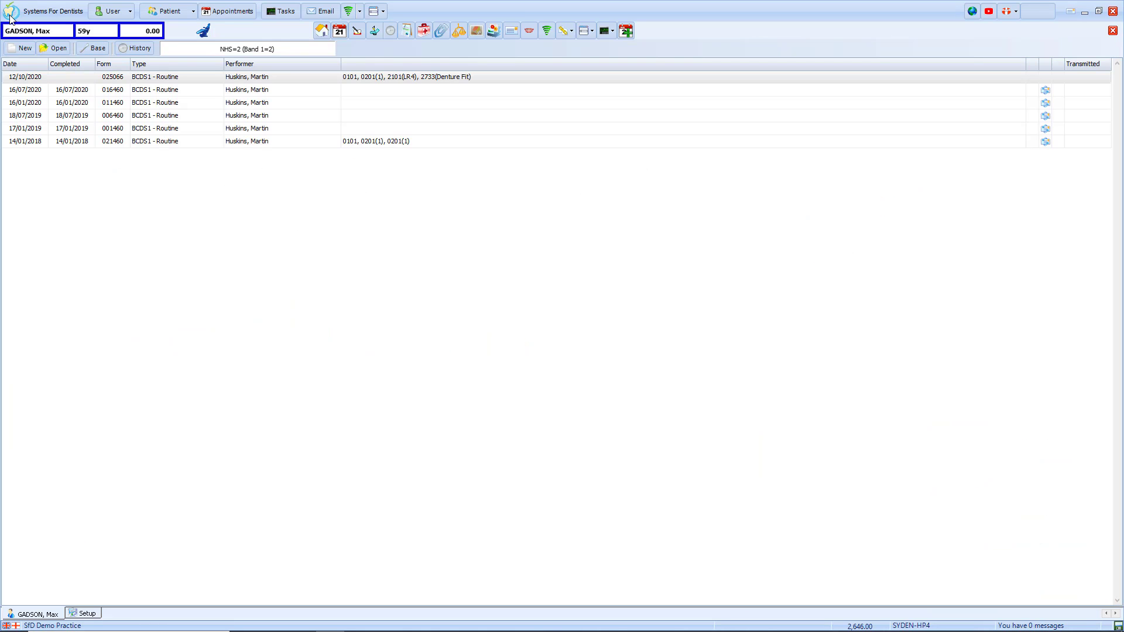
{"action": "left_click", "coordinate": [10, 18]}
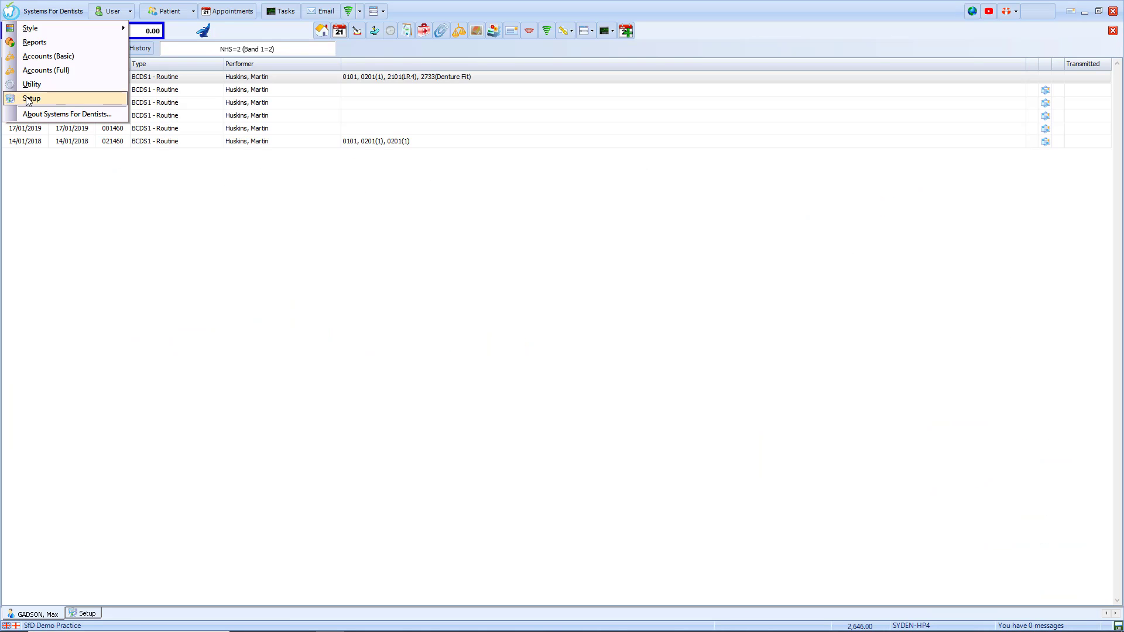
Step: Create an 'Extractions' quick-note group in Quick Note Setup and start a new quick note
{"action": "left_click", "coordinate": [26, 98]}
{"action": "scroll", "coordinate": [495, 529], "scroll_direction": "down", "scroll_amount": 3}
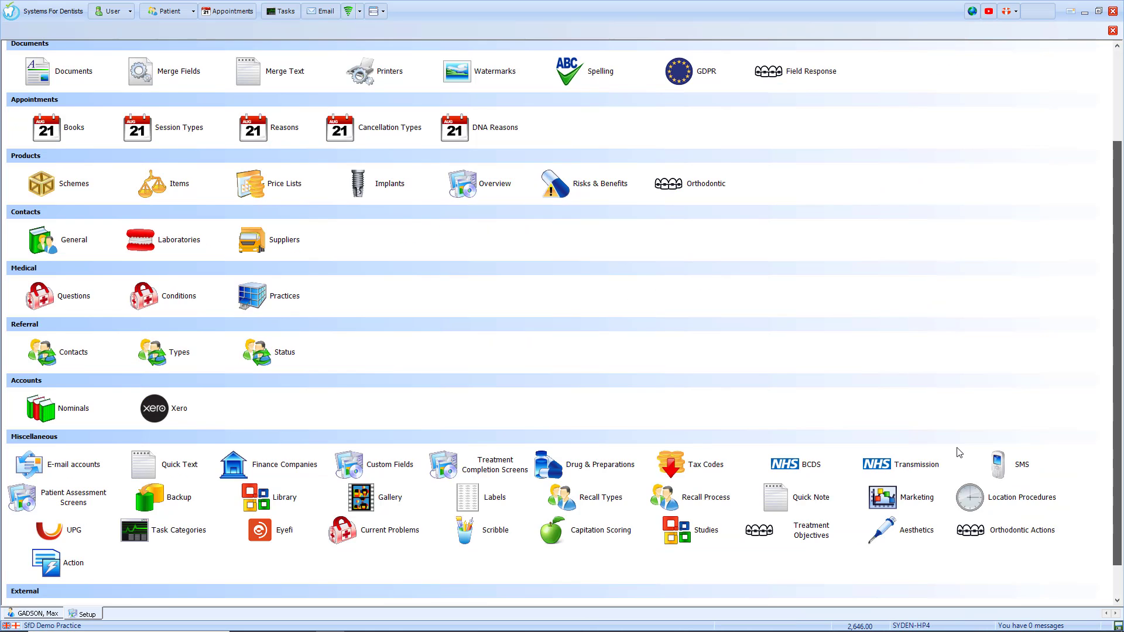
{"action": "left_click", "coordinate": [806, 506]}
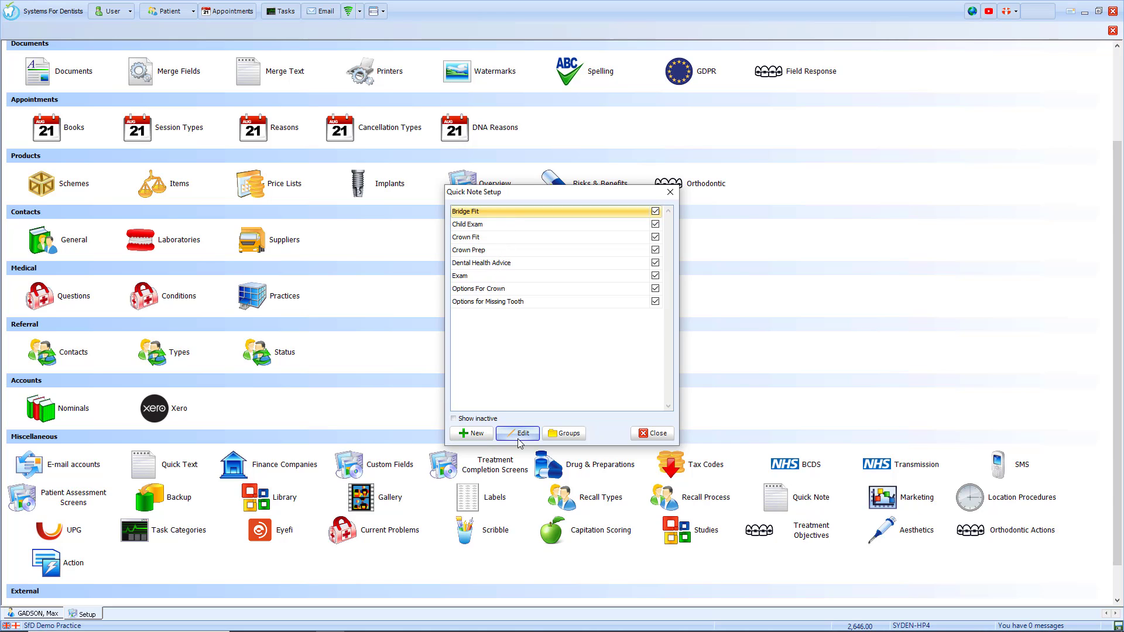
{"action": "left_click", "coordinate": [559, 439]}
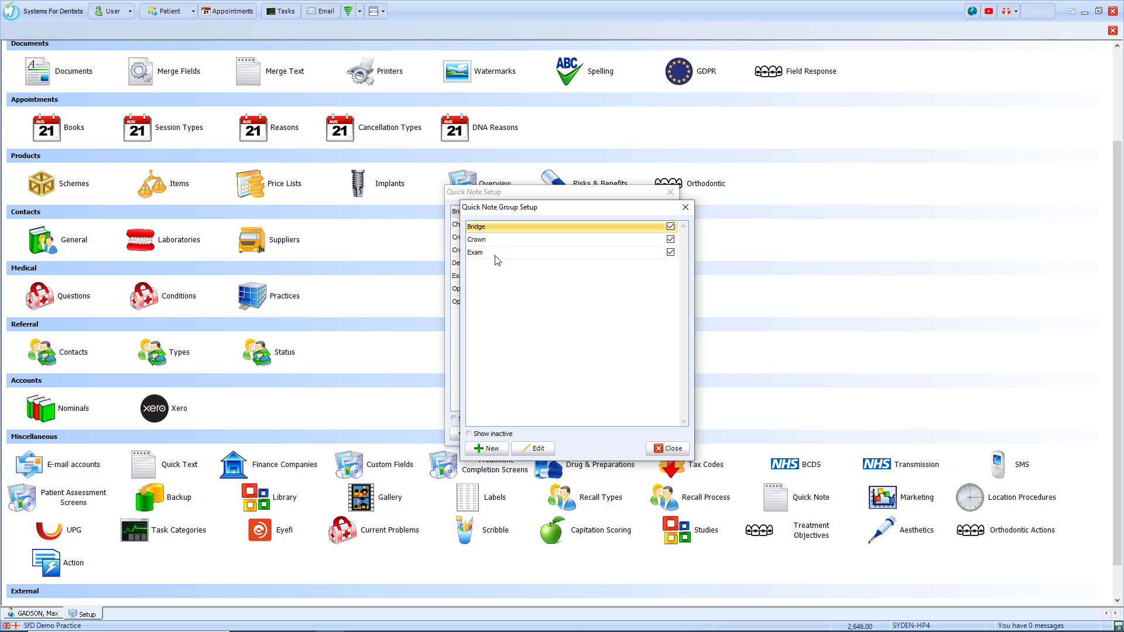
{"action": "left_click", "coordinate": [491, 448]}
{"action": "type", "text": "Extractions"}
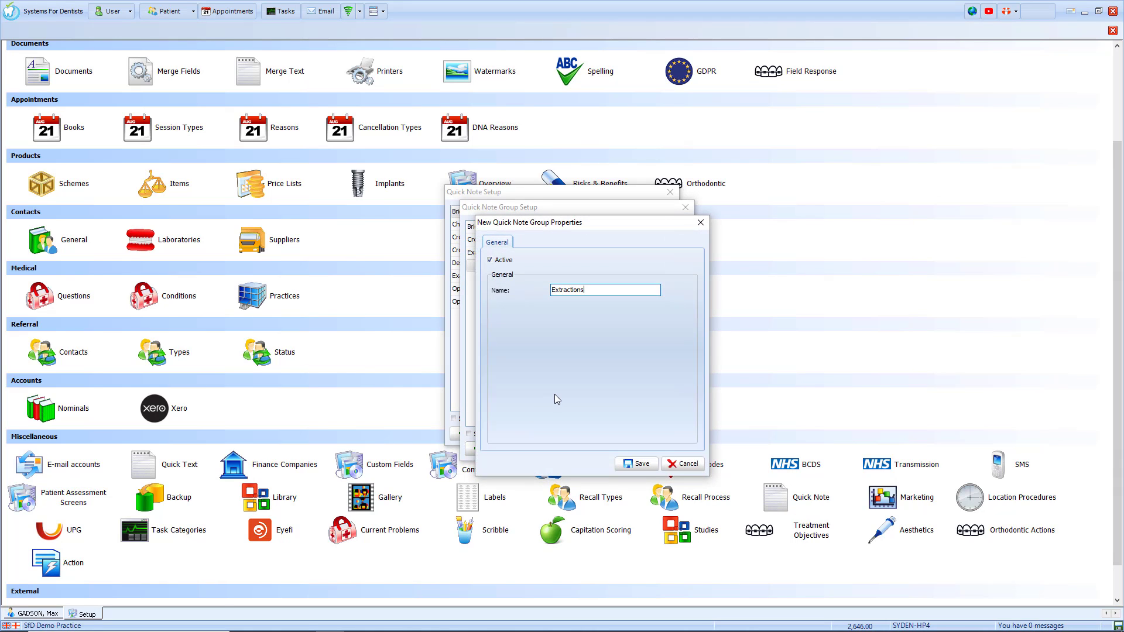
{"action": "left_click", "coordinate": [640, 468]}
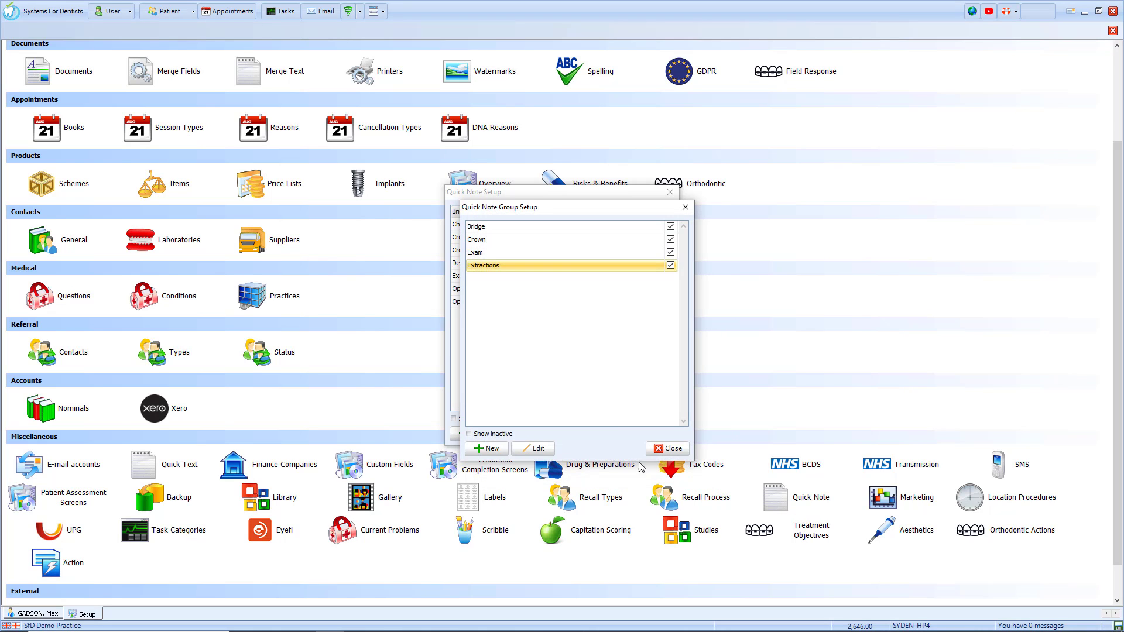
{"action": "left_click", "coordinate": [664, 450]}
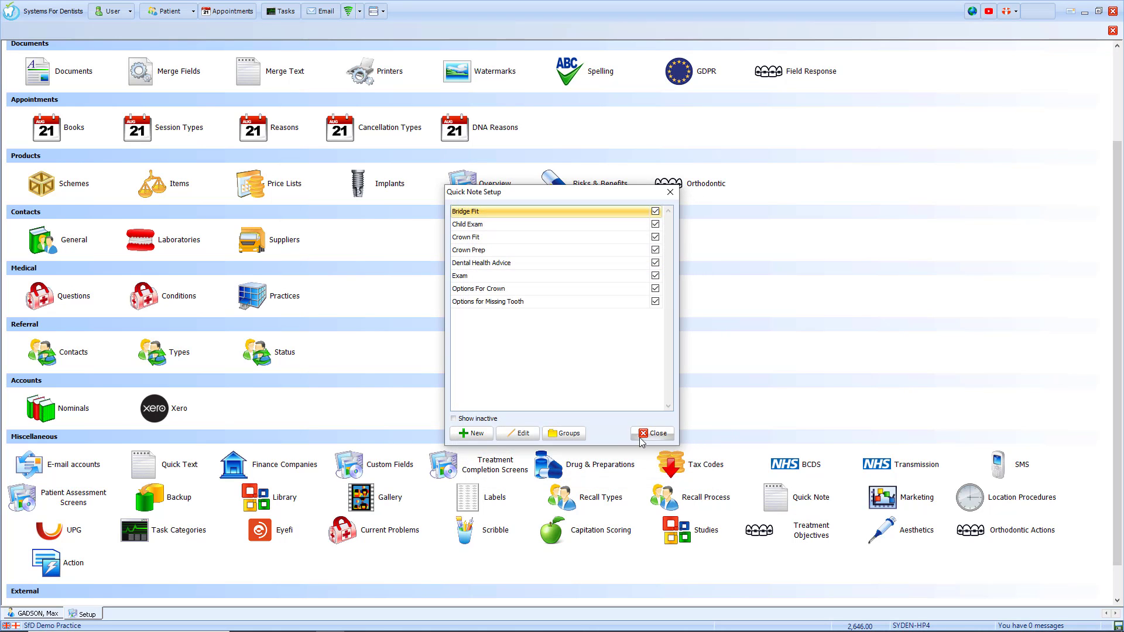
{"action": "left_click", "coordinate": [481, 434]}
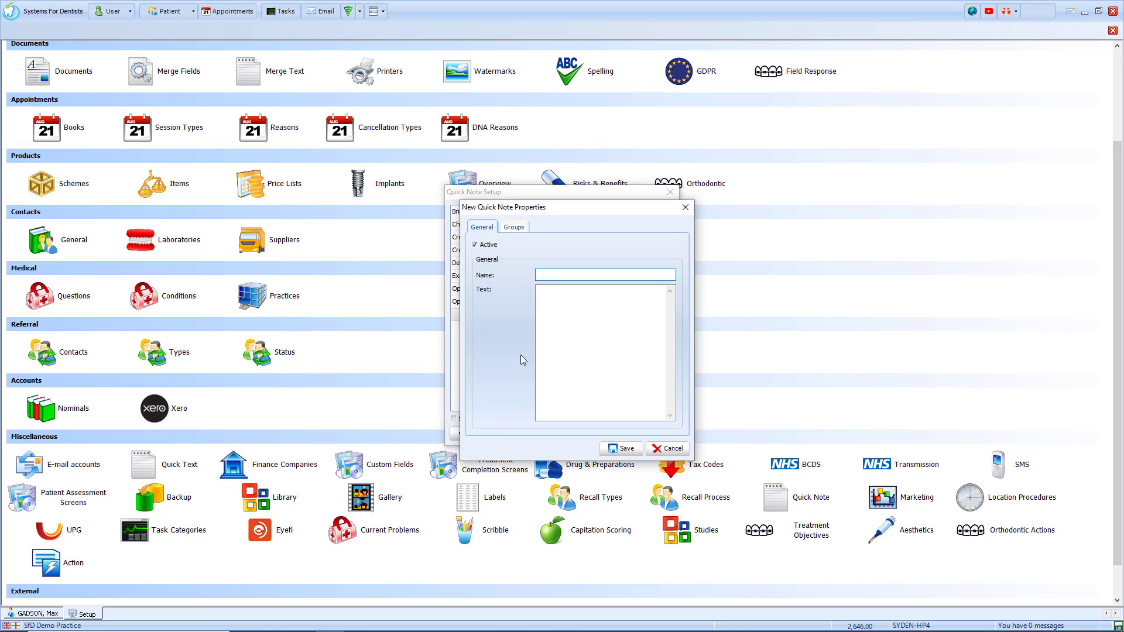
Step: Create an 'Extraction' quick note holding the pasted post-extraction advice, filed in the Extractions group
{"action": "type", "text": "Extraction"}
{"action": "left_click", "coordinate": [556, 311]}
{"action": "right_click", "coordinate": [563, 301]}
{"action": "left_click", "coordinate": [520, 350]}
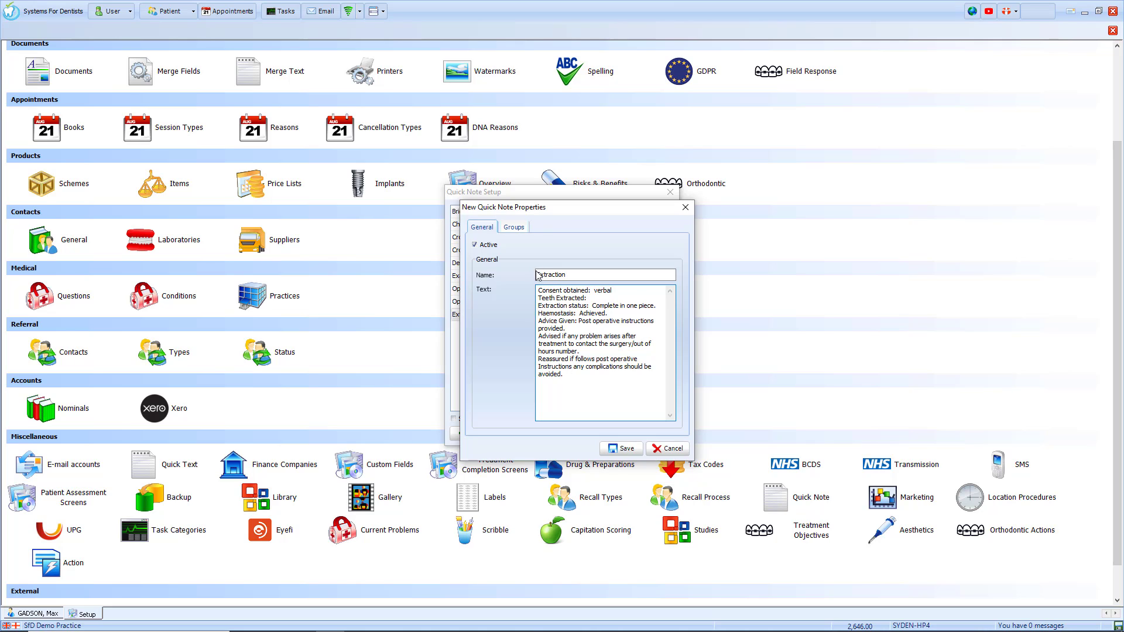
{"action": "left_click", "coordinate": [513, 227]}
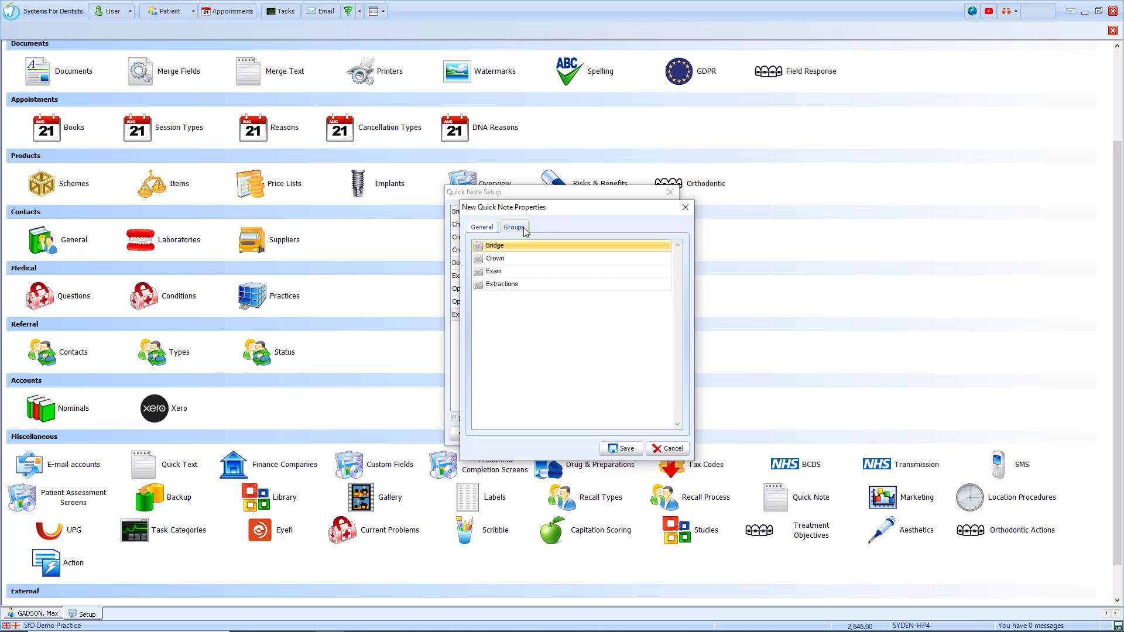
{"action": "left_click", "coordinate": [483, 286]}
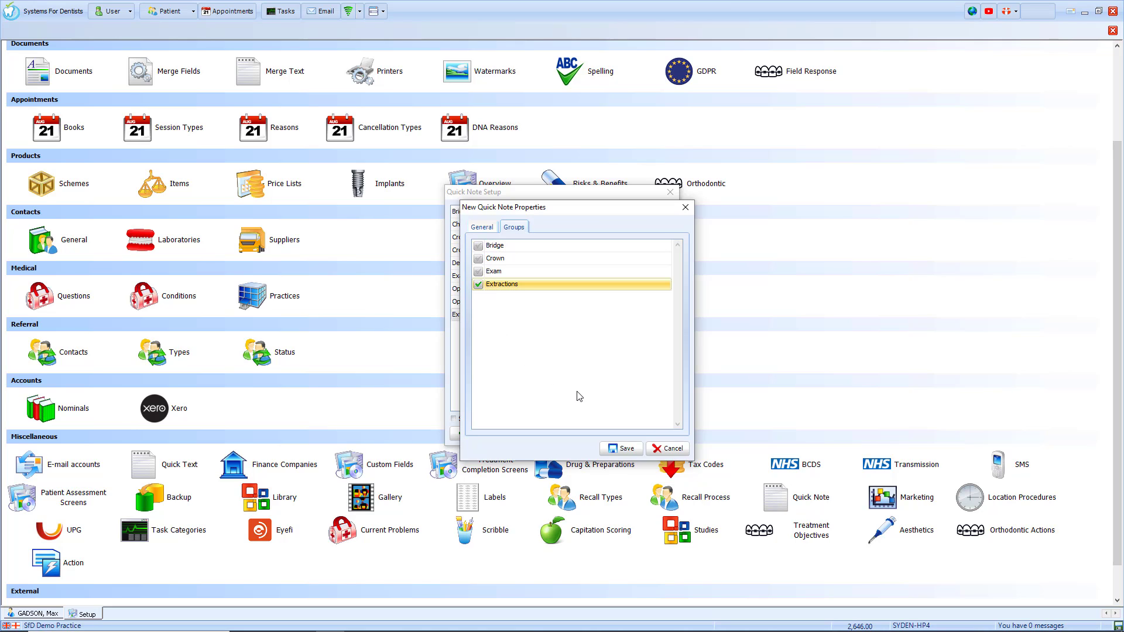
{"action": "left_click", "coordinate": [624, 449]}
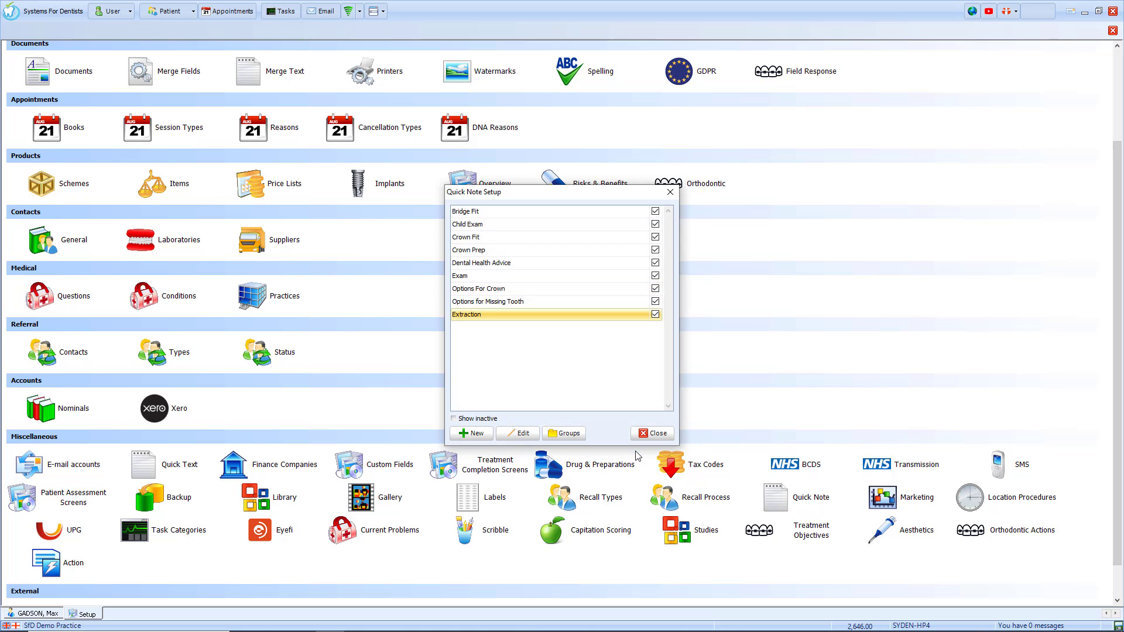
{"action": "left_click", "coordinate": [651, 434]}
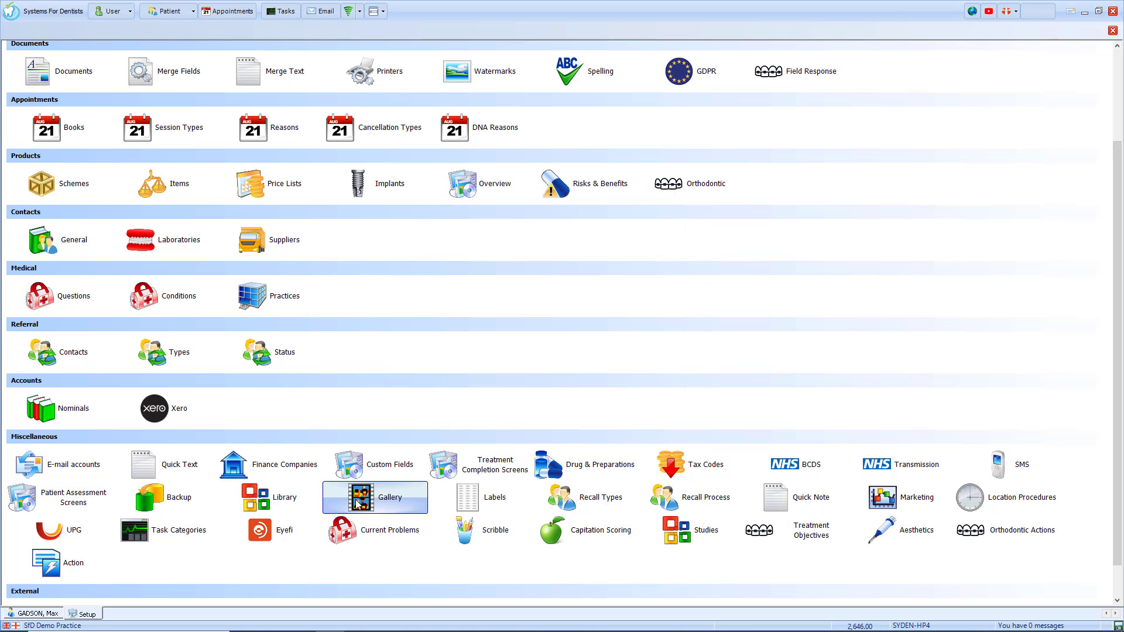
Step: Open the 2101 Extraction (LR4) item's properties in the 12/10/2020 course of treatment
{"action": "left_click", "coordinate": [54, 614]}
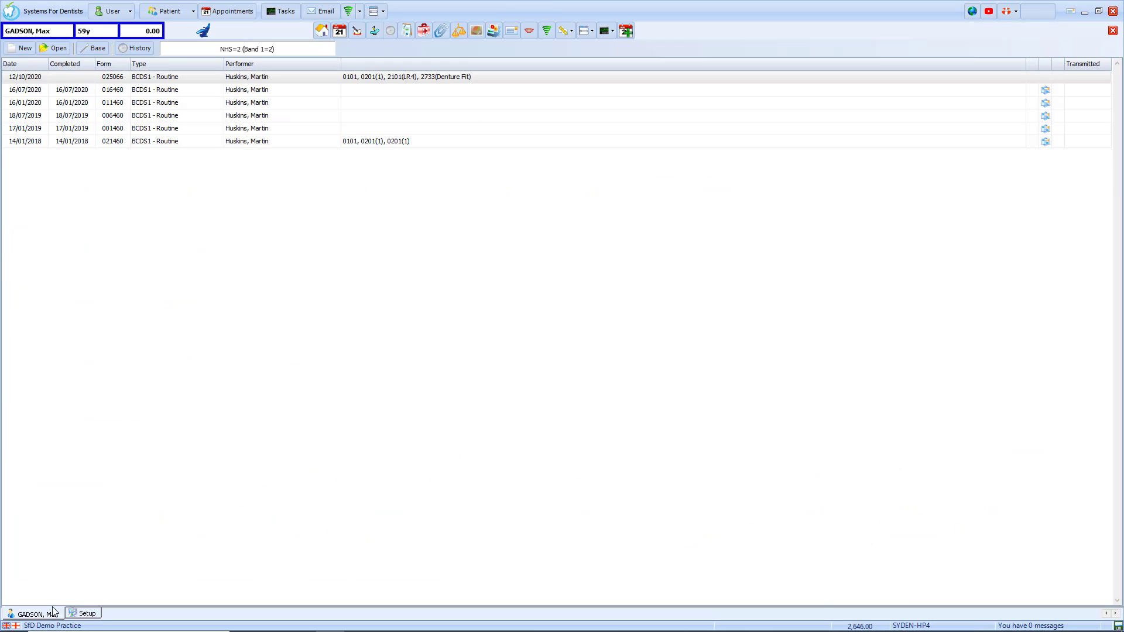
{"action": "double_click", "coordinate": [179, 81]}
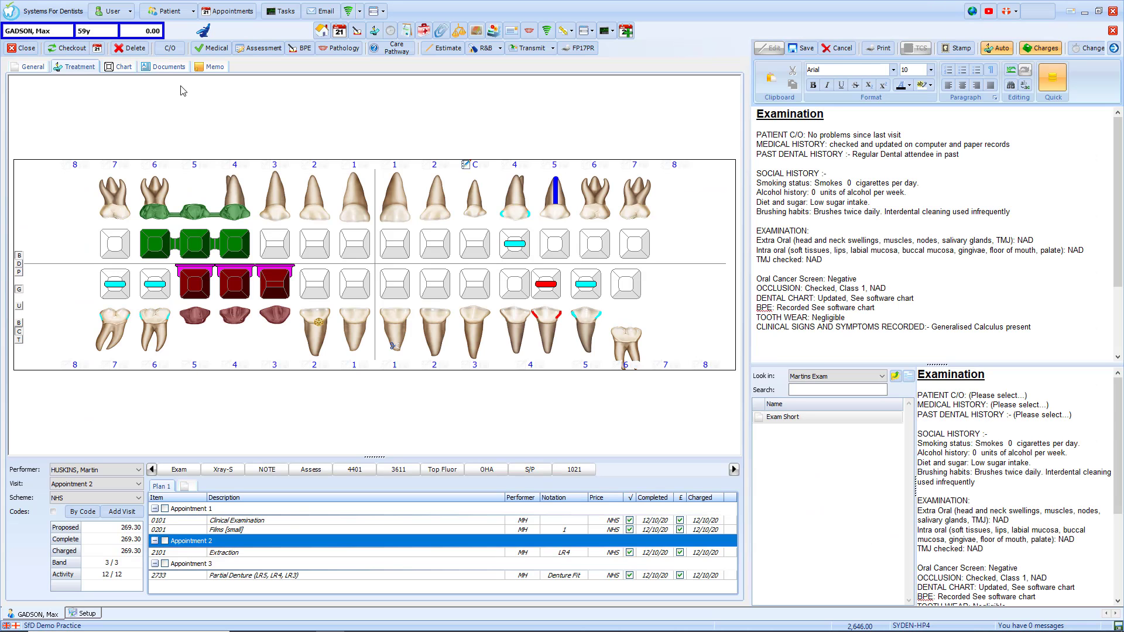
{"action": "left_click", "coordinate": [230, 554]}
{"action": "double_click", "coordinate": [230, 554]}
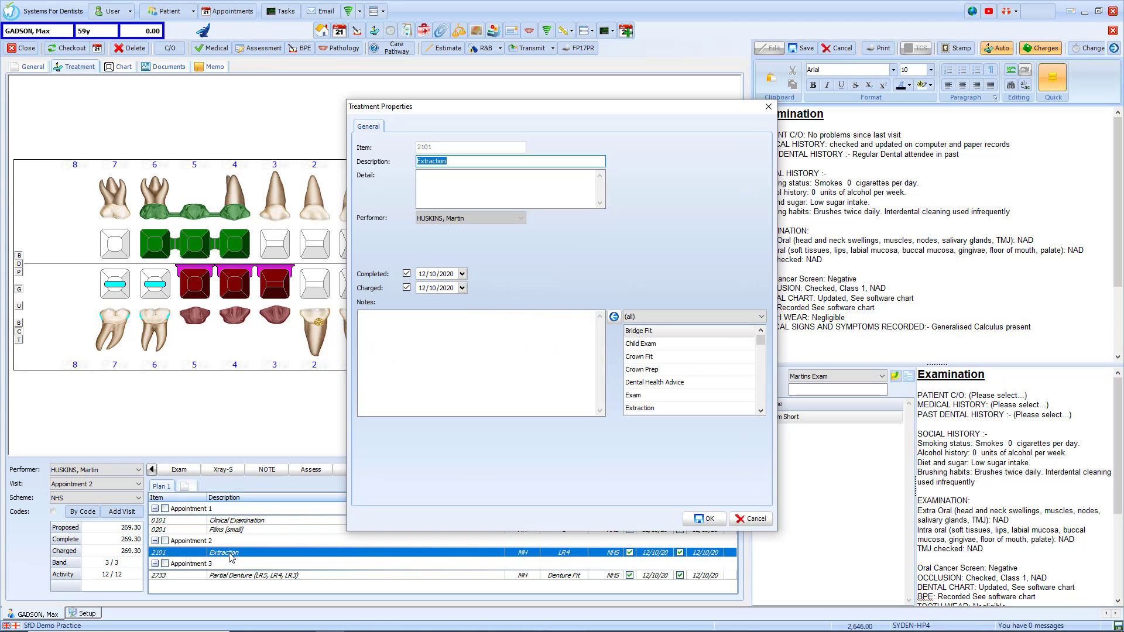
Step: Insert the Extraction quick note into the LR4 notes, confirm, and review Appointment 2's notes
{"action": "left_click", "coordinate": [658, 410]}
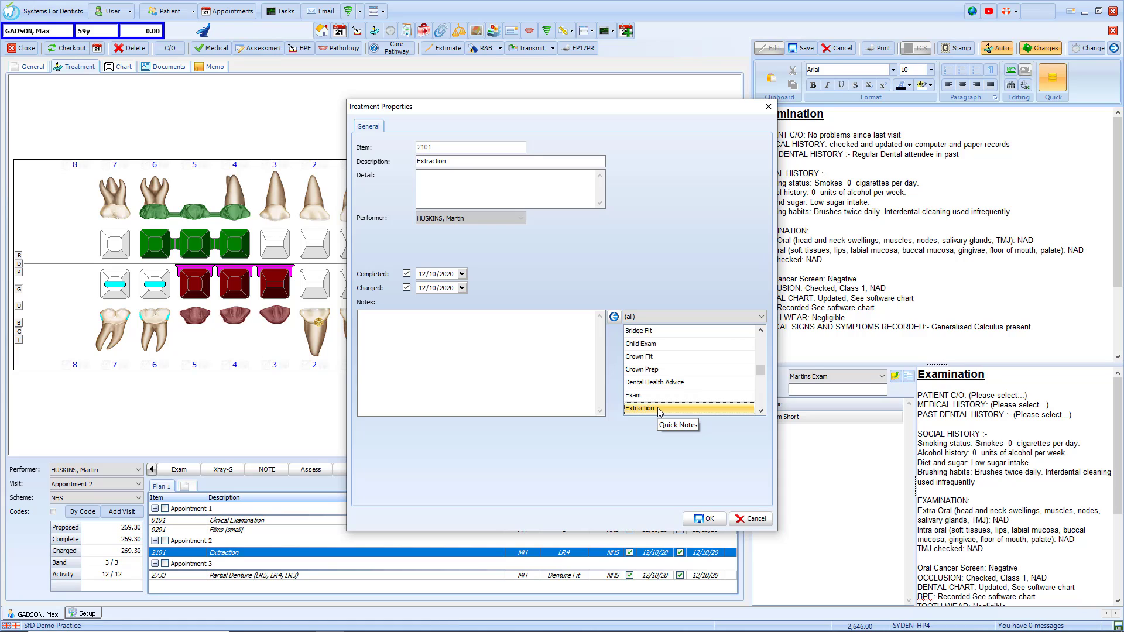
{"action": "left_click", "coordinate": [652, 316]}
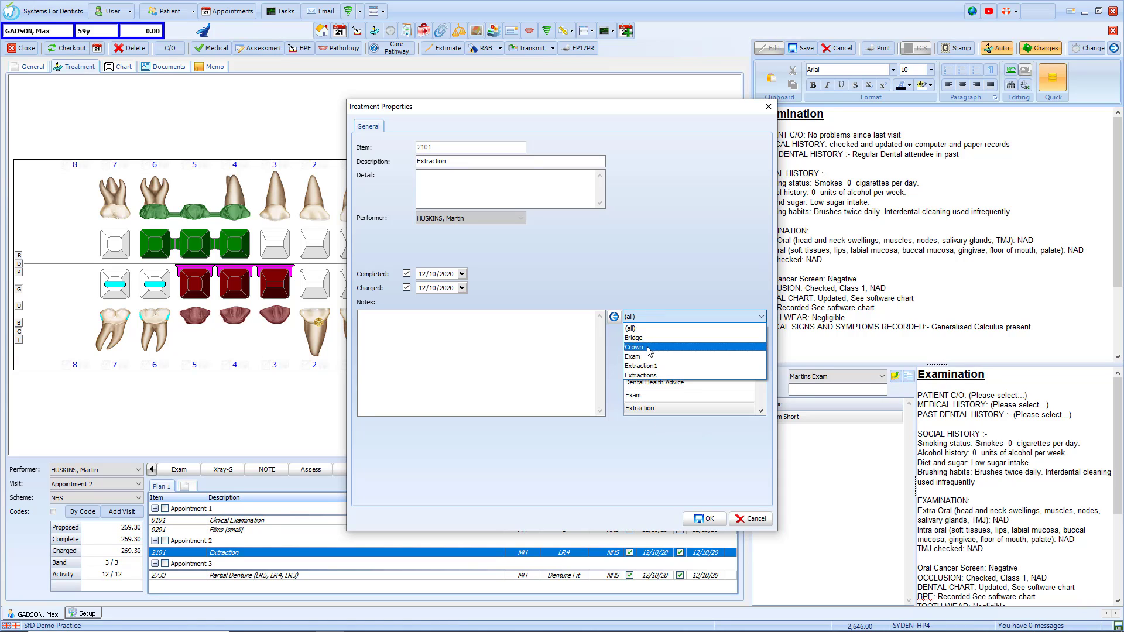
{"action": "left_click", "coordinate": [653, 366]}
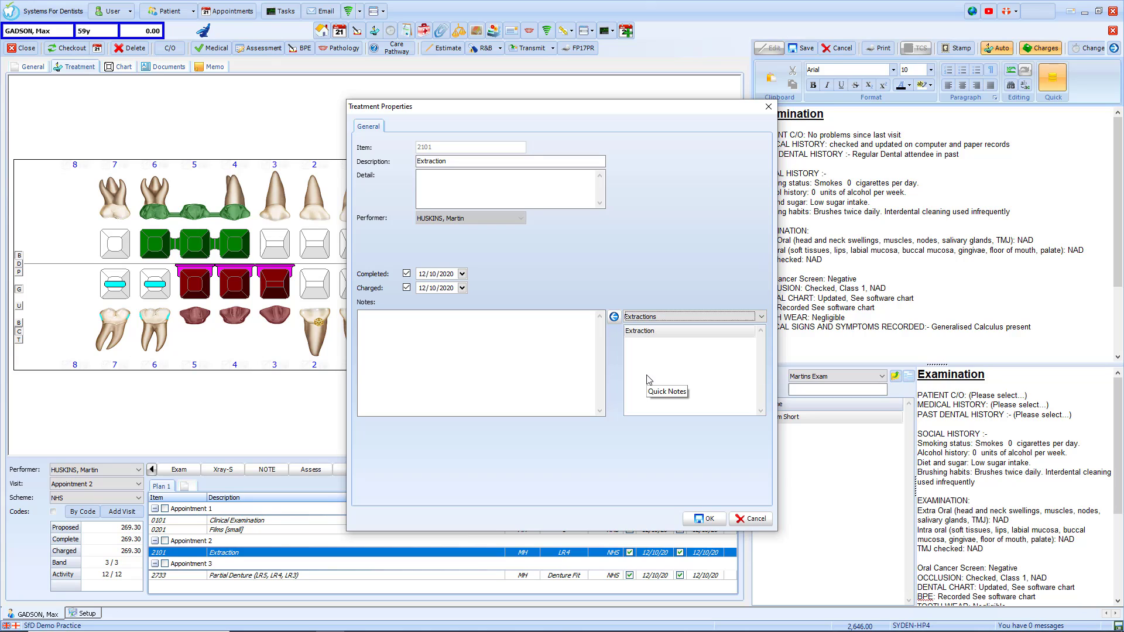
{"action": "double_click", "coordinate": [653, 331]}
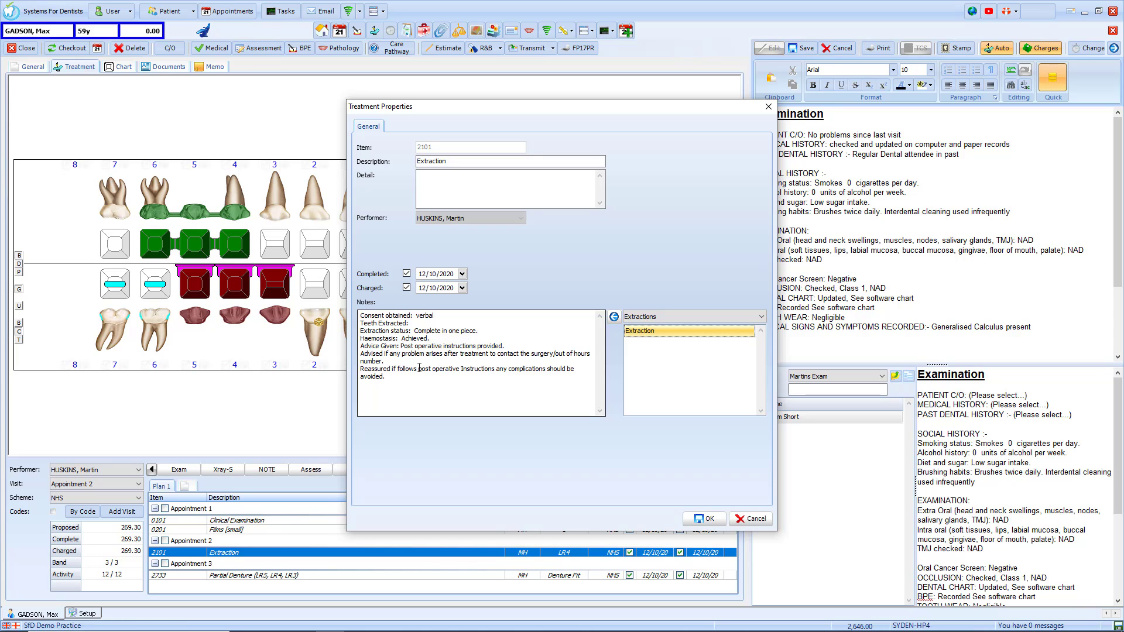
{"action": "left_click", "coordinate": [707, 519]}
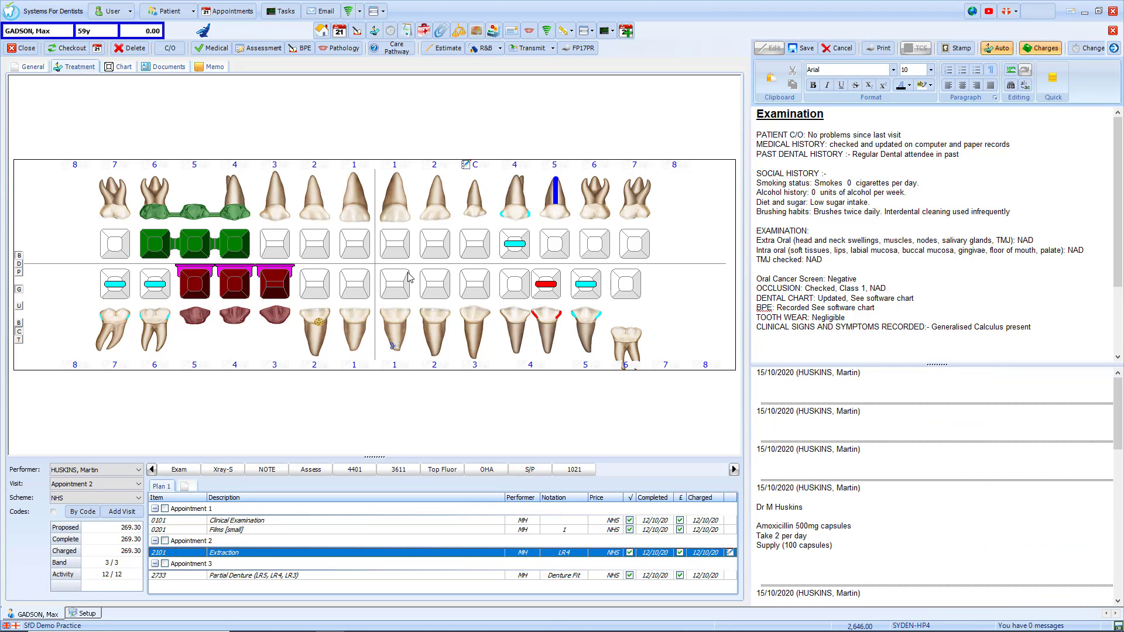
{"action": "left_click", "coordinate": [78, 51]}
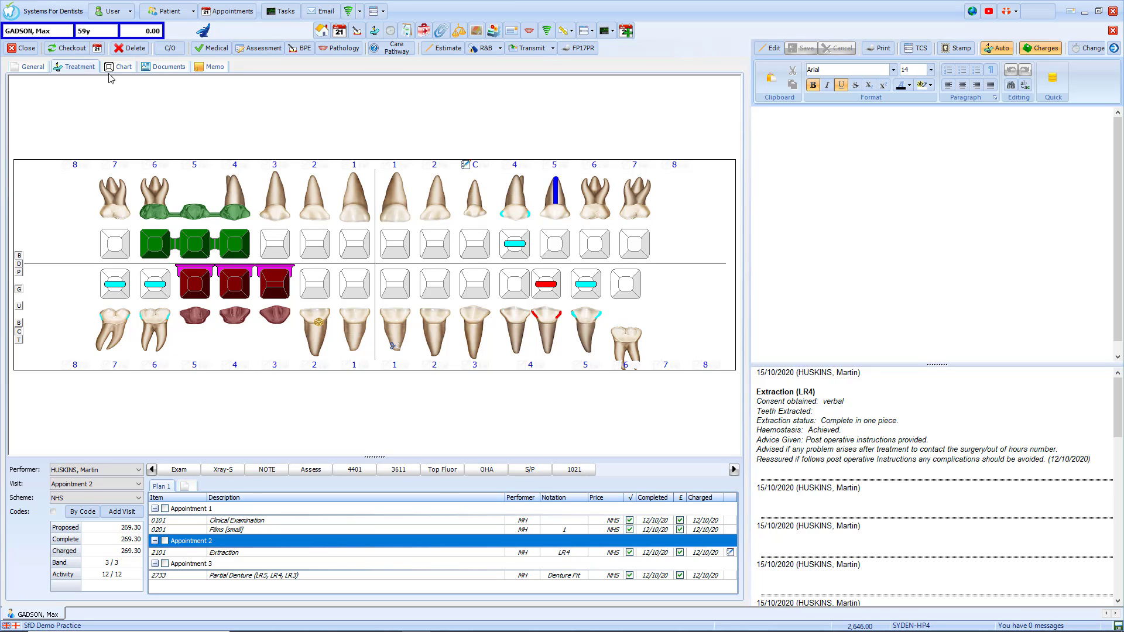
{"action": "left_click", "coordinate": [18, 18]}
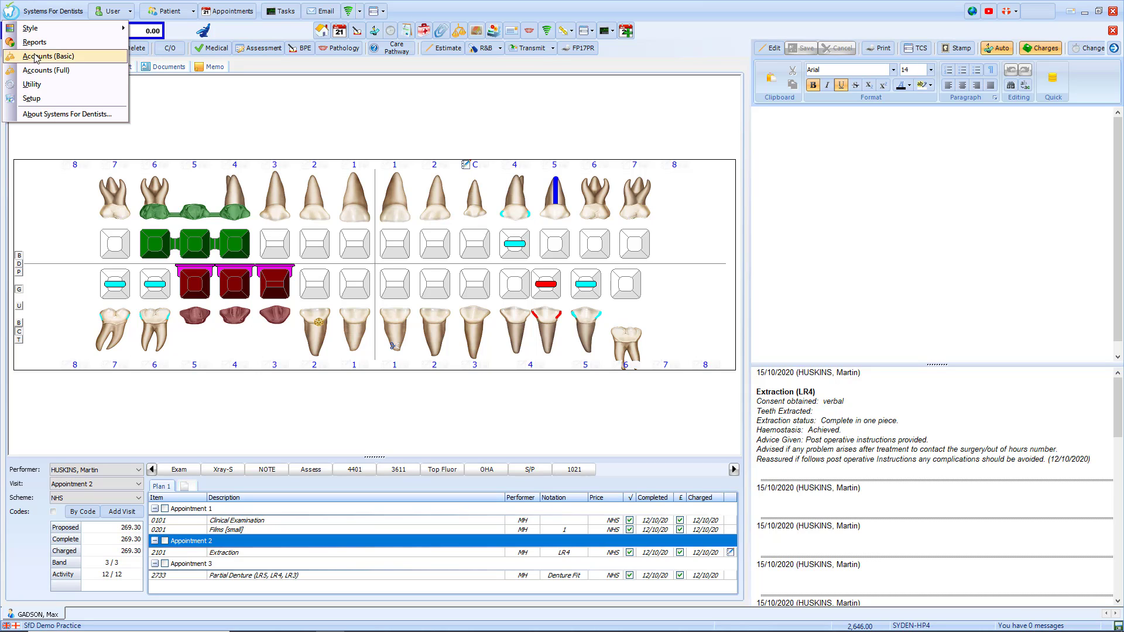
Step: Find the 2101 Extraction product in Setup Items by searching 'extr' and edit it
{"action": "left_click", "coordinate": [58, 98]}
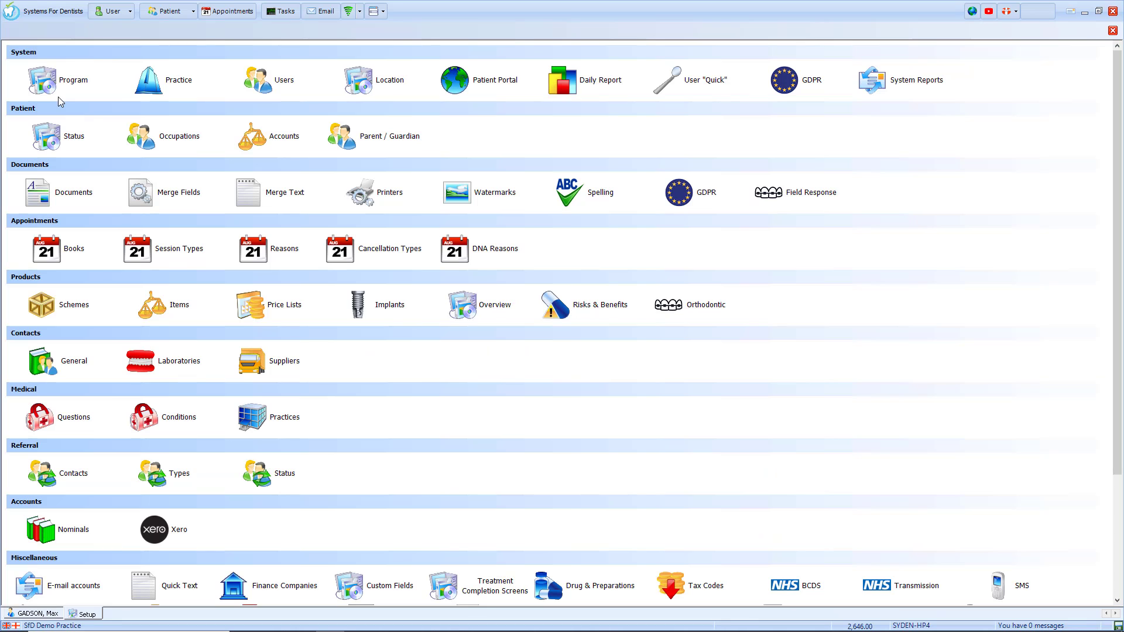
{"action": "left_click", "coordinate": [181, 315]}
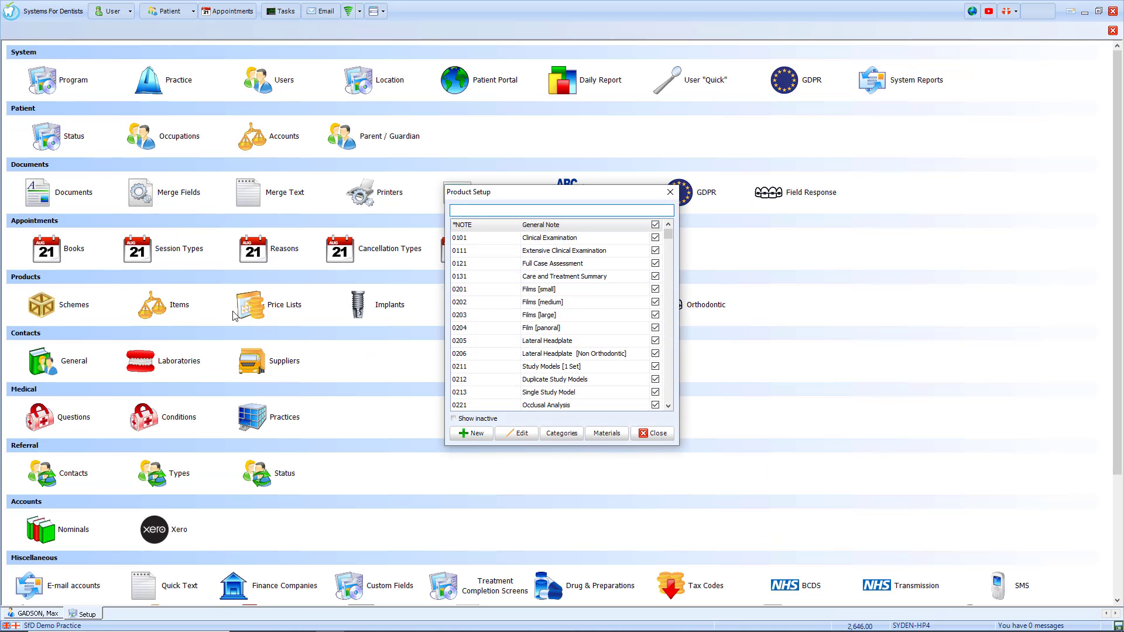
{"action": "type", "text": "extr"}
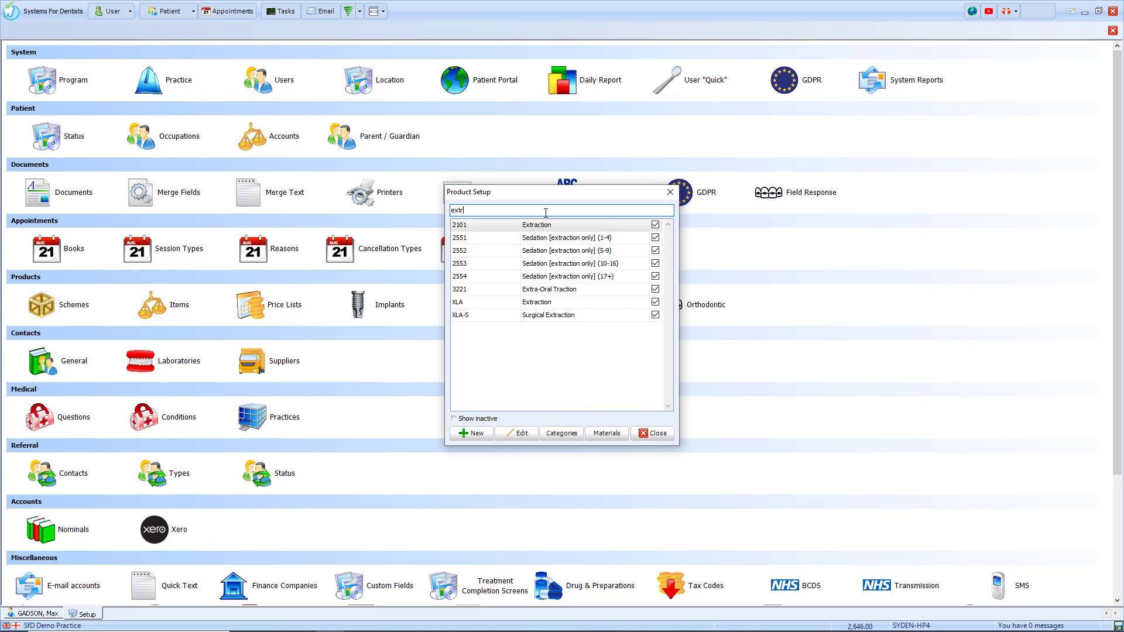
{"action": "left_click", "coordinate": [554, 226]}
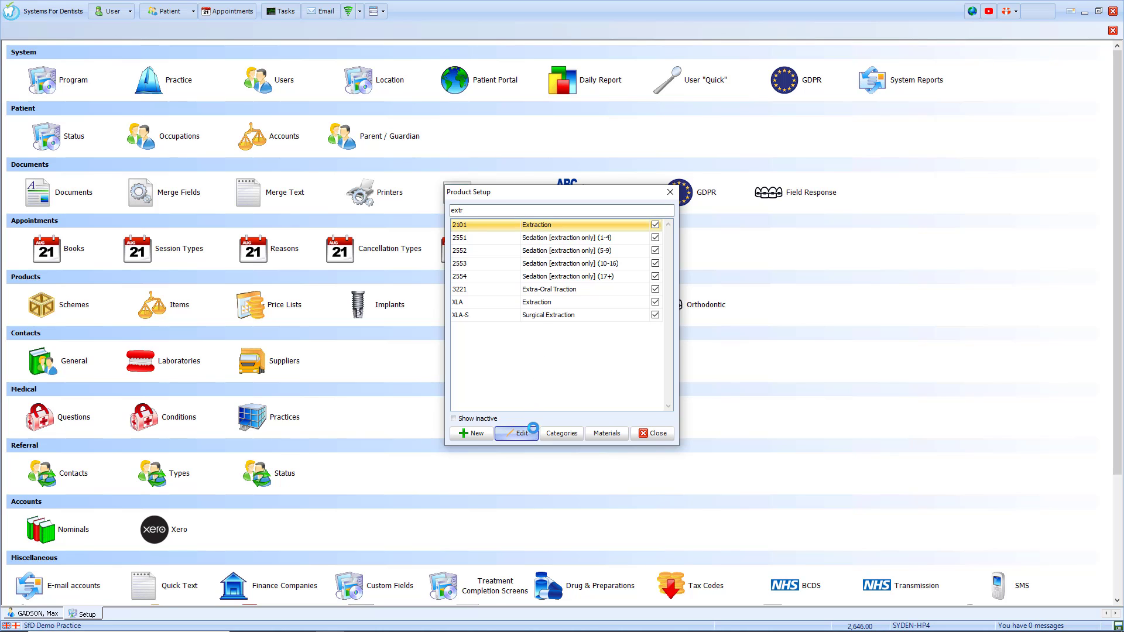
{"action": "left_click", "coordinate": [530, 430]}
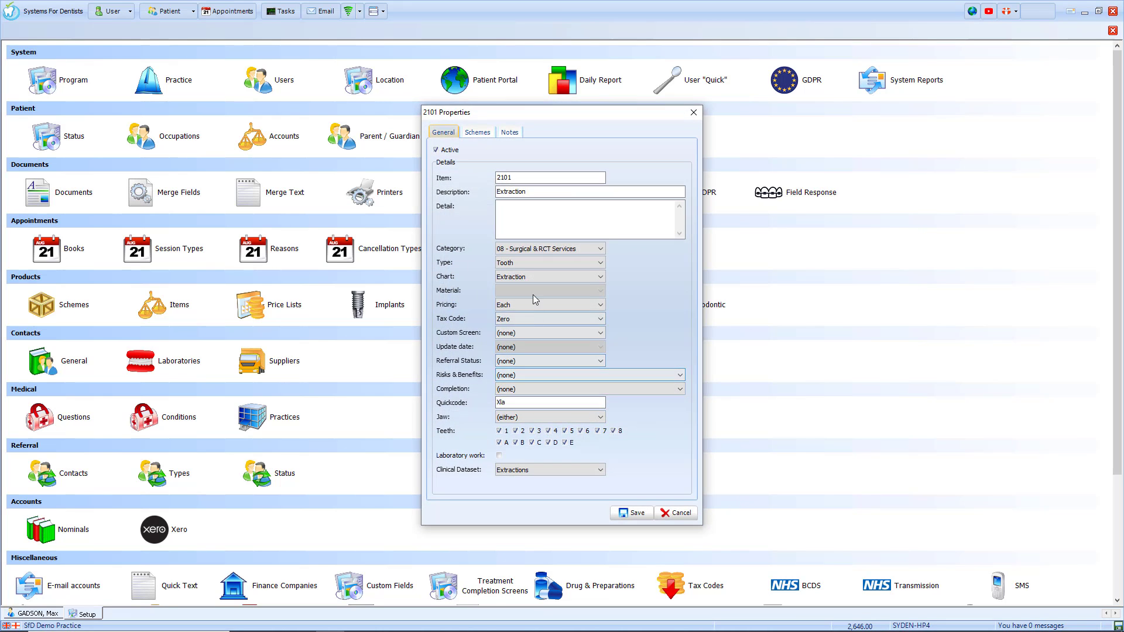
Step: Paste the extraction consent and aftercare text as its default notes, save, and return to the patient
{"action": "left_click", "coordinate": [509, 132]}
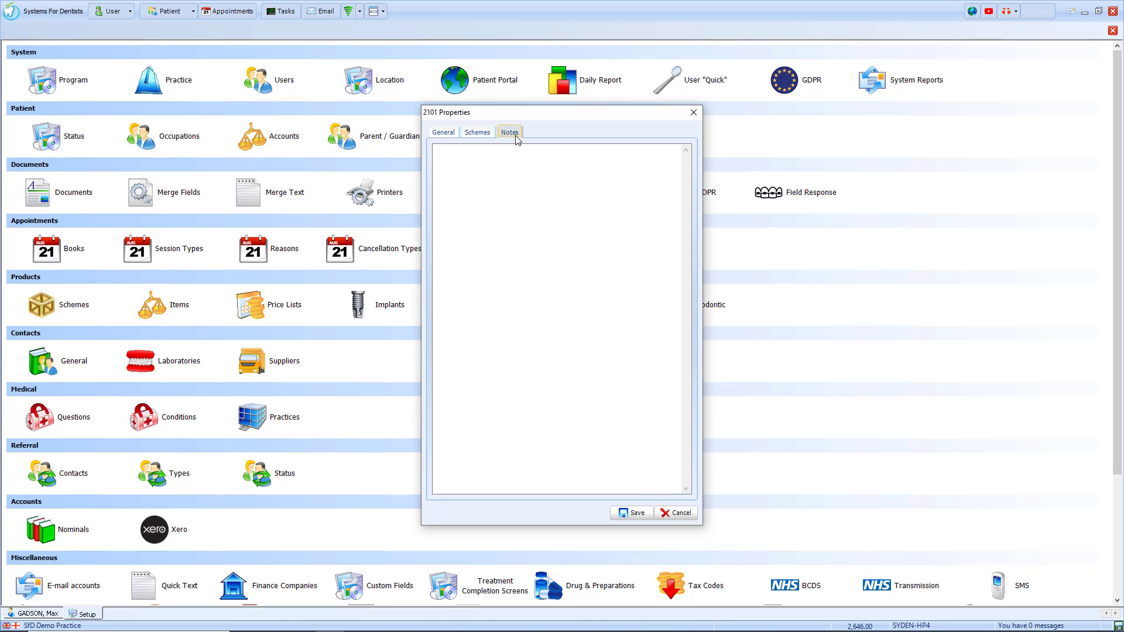
{"action": "right_click", "coordinate": [508, 156]}
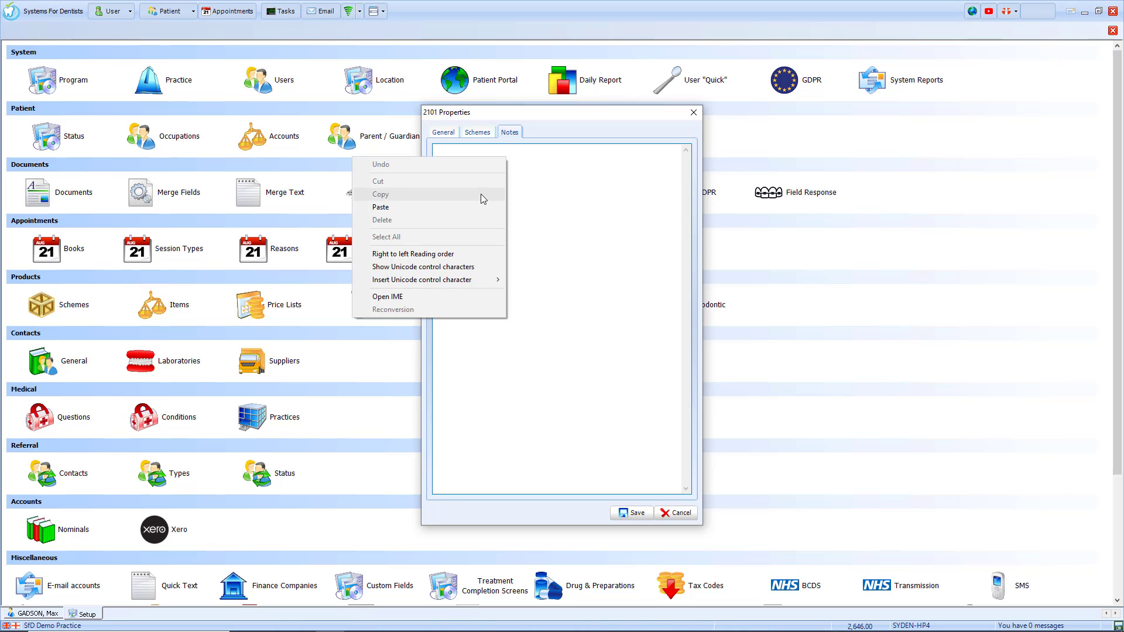
{"action": "left_click", "coordinate": [476, 204]}
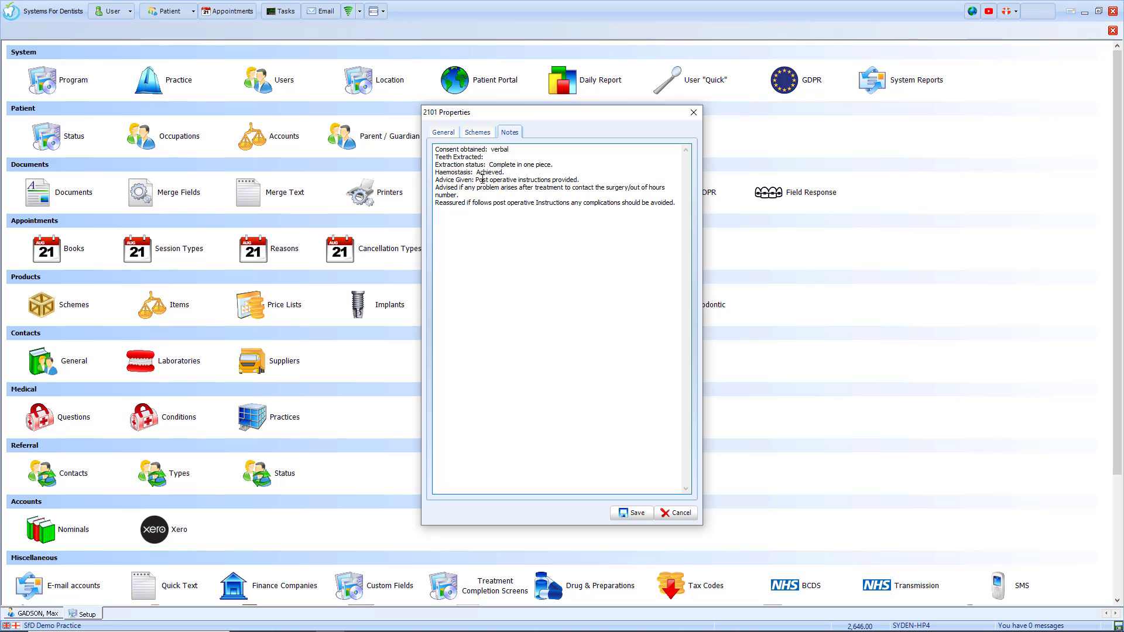
{"action": "left_click", "coordinate": [637, 513]}
{"action": "left_click", "coordinate": [654, 434]}
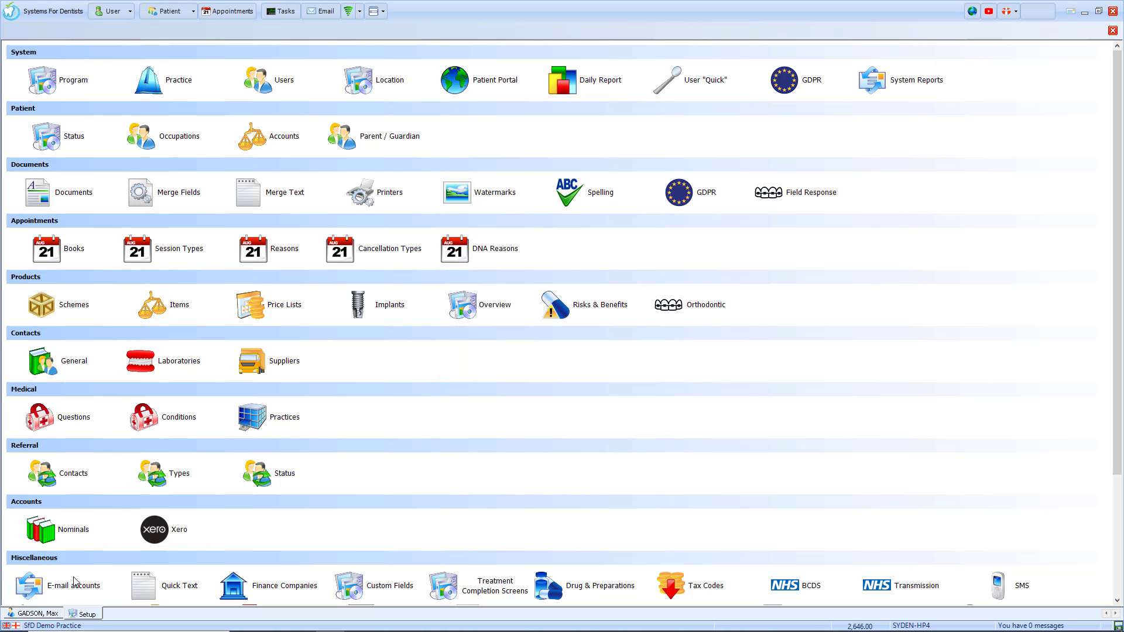
{"action": "left_click", "coordinate": [48, 614]}
{"action": "left_click", "coordinate": [15, 53]}
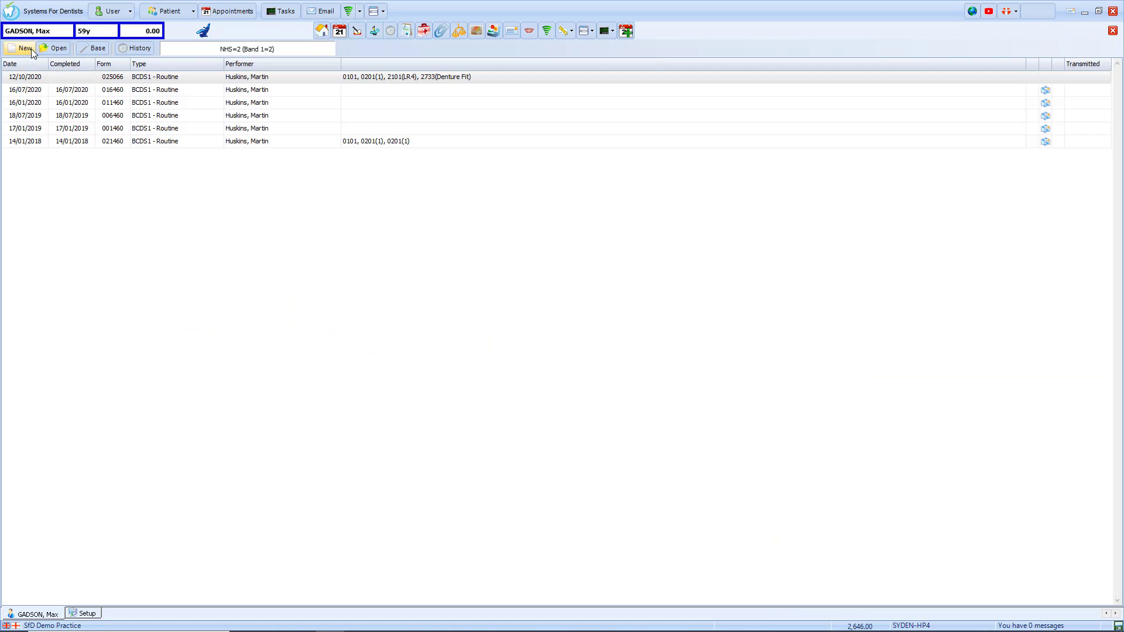
Step: Chart a proposed 2101 Extraction on LL2 in the 12/10/2020 claim
{"action": "double_click", "coordinate": [73, 78]}
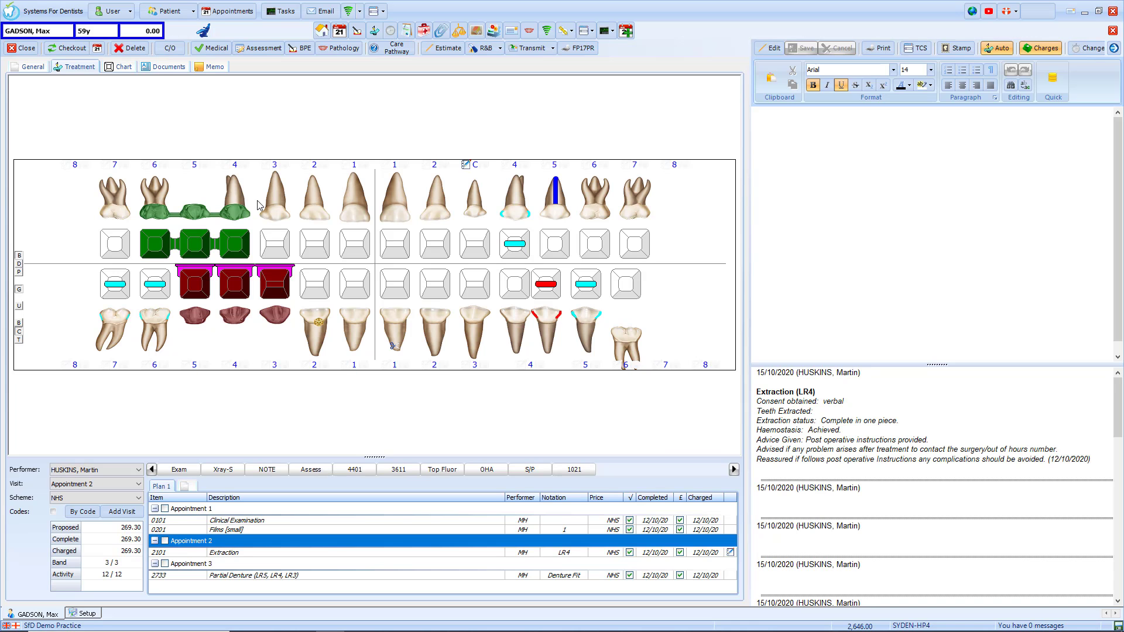
{"action": "left_click", "coordinate": [441, 346]}
{"action": "left_click", "coordinate": [438, 409]}
{"action": "left_click", "coordinate": [490, 448]}
{"action": "left_click", "coordinate": [547, 394]}
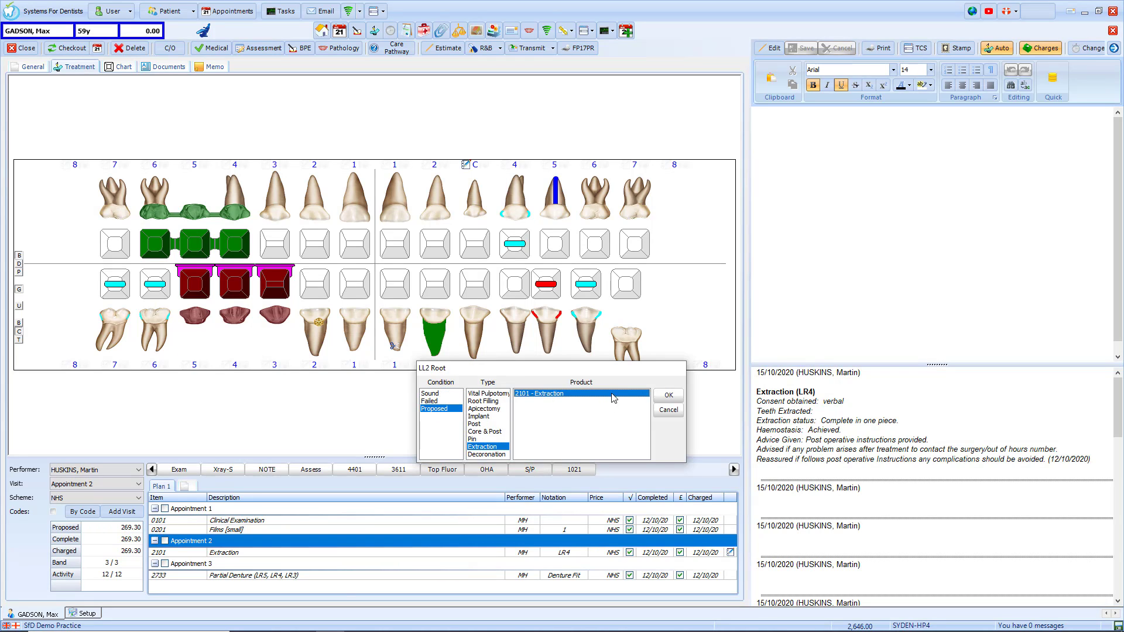
{"action": "left_click", "coordinate": [667, 395]}
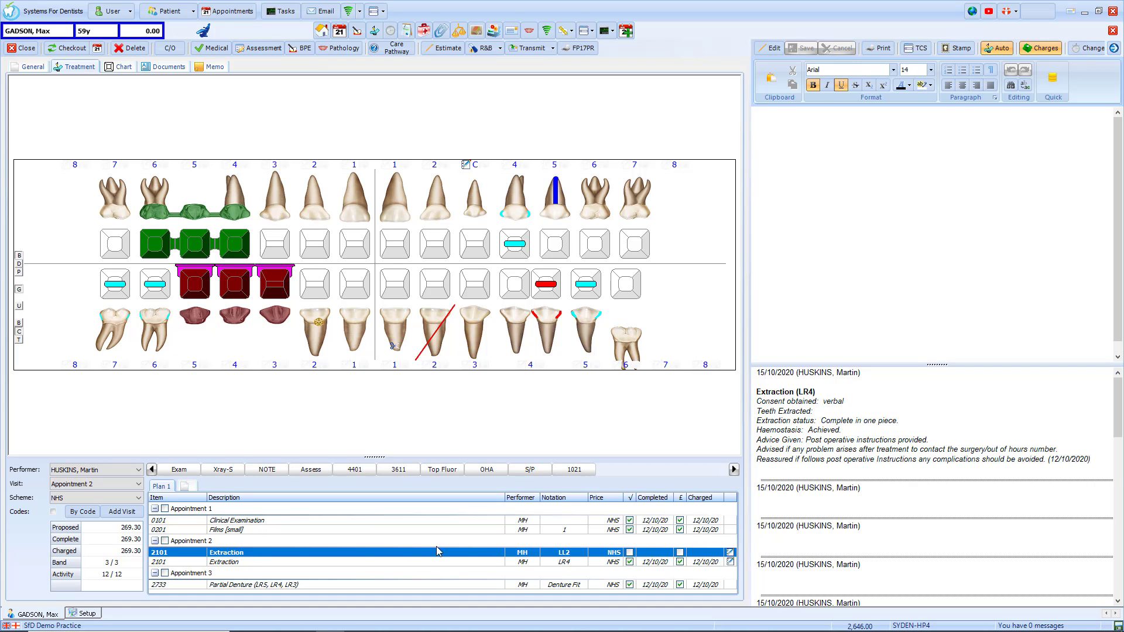
Step: Accept the LL2 extraction's pre-filled notes and mark it completed and charged
{"action": "double_click", "coordinate": [252, 556]}
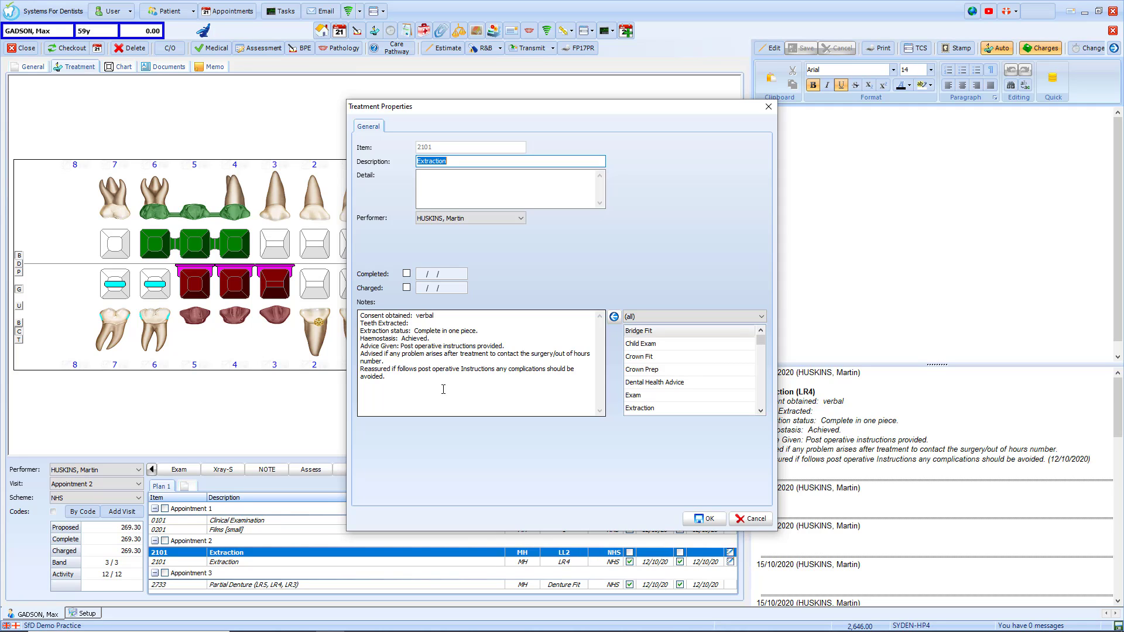
{"action": "left_click", "coordinate": [706, 519]}
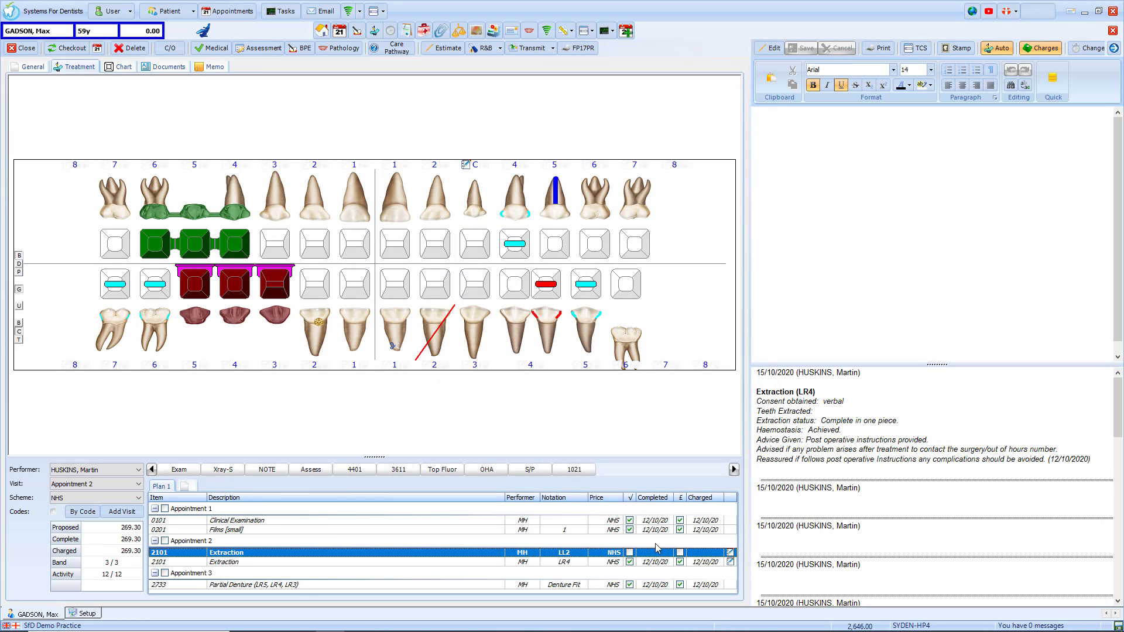
{"action": "left_click", "coordinate": [631, 554]}
{"action": "left_click", "coordinate": [679, 553]}
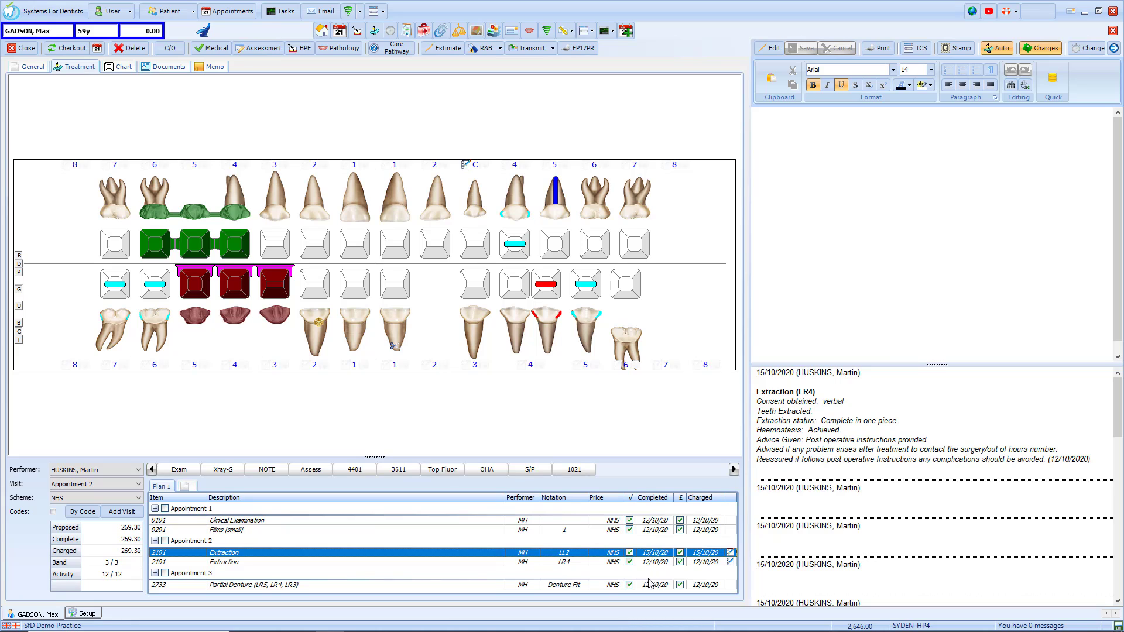
{"action": "left_click", "coordinate": [75, 54]}
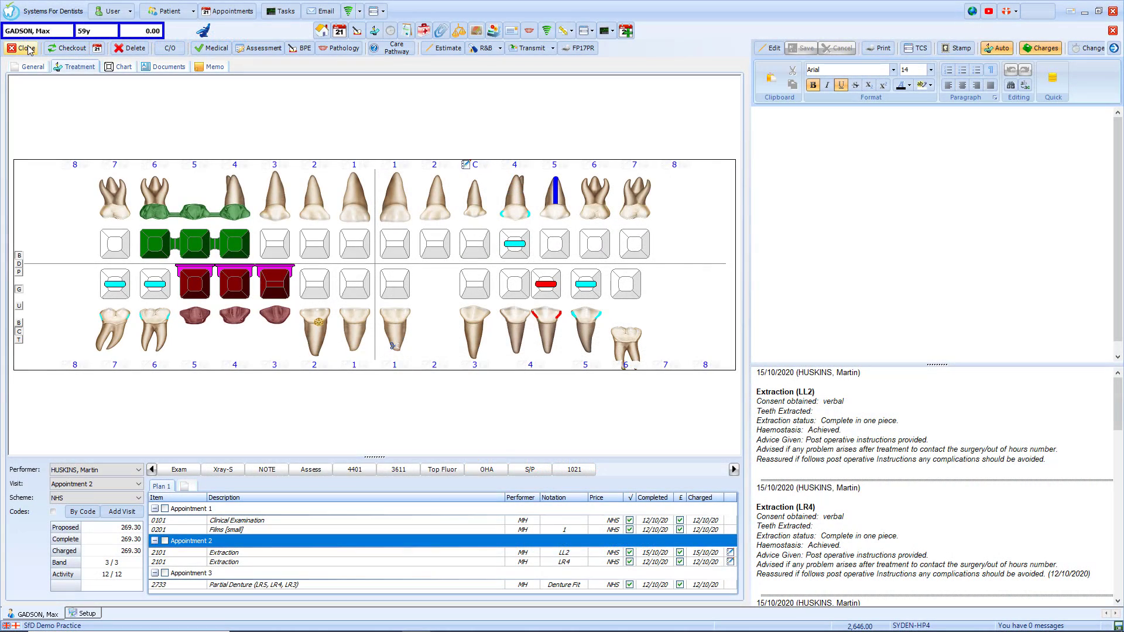
Step: Finish checkout to close the chart, returning to the claim list now showing 2101(LL2)
{"action": "left_click", "coordinate": [28, 48]}
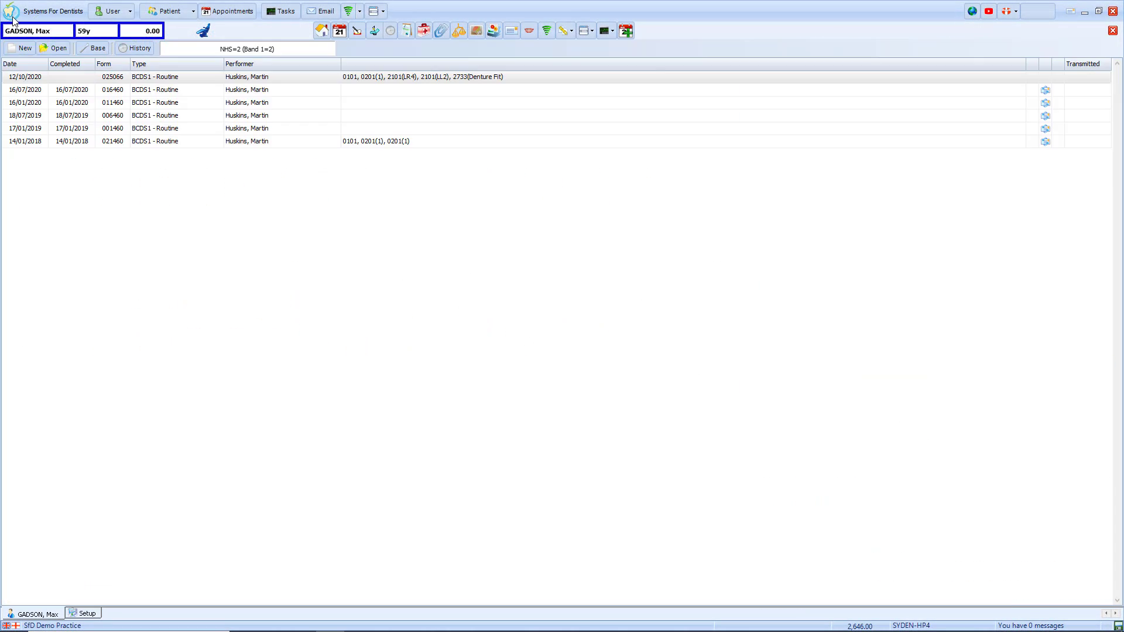
{"action": "left_click", "coordinate": [11, 13]}
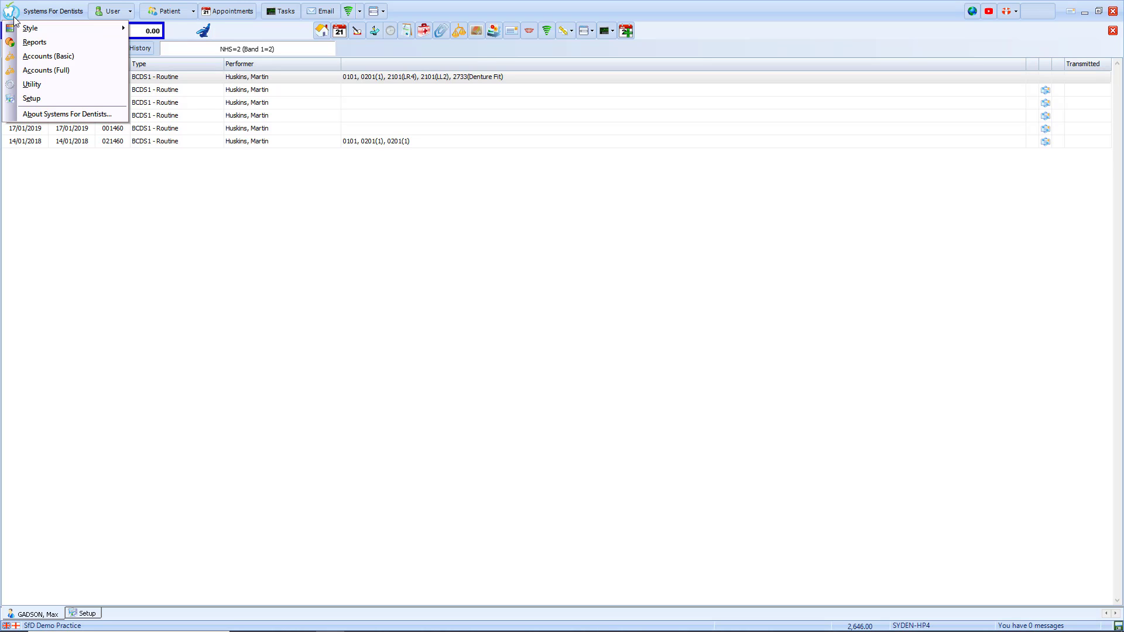
Step: Start a new treatment product with code 'P/P DENT' and description 'Partial Denture Procedure'
{"action": "left_click", "coordinate": [53, 103]}
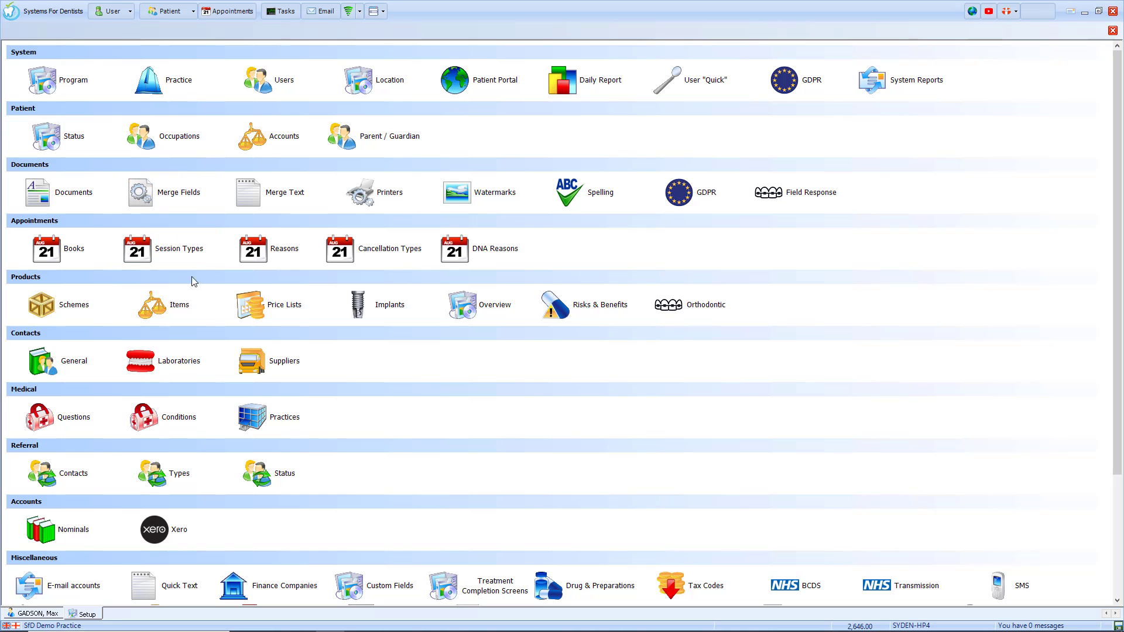
{"action": "left_click", "coordinate": [201, 319]}
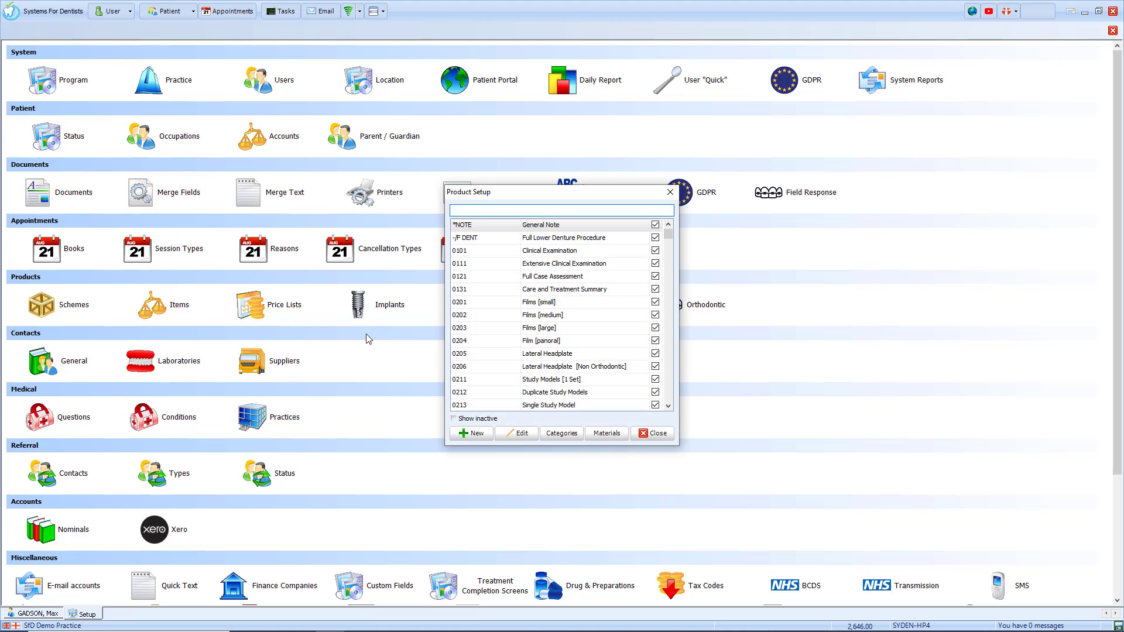
{"action": "left_click", "coordinate": [473, 433]}
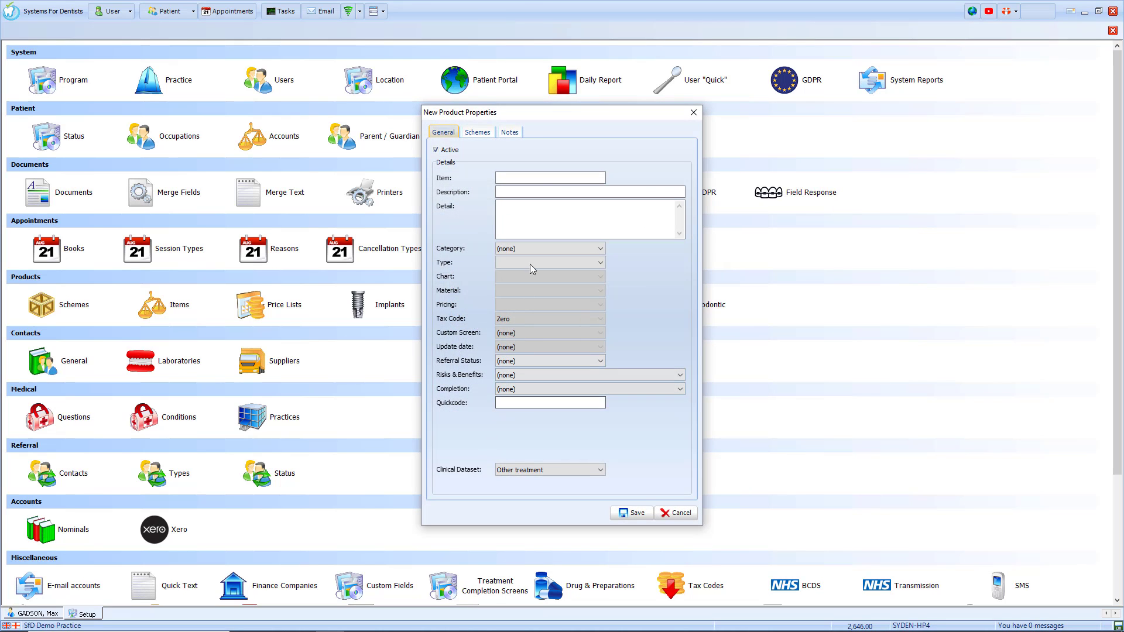
{"action": "left_click", "coordinate": [542, 179]}
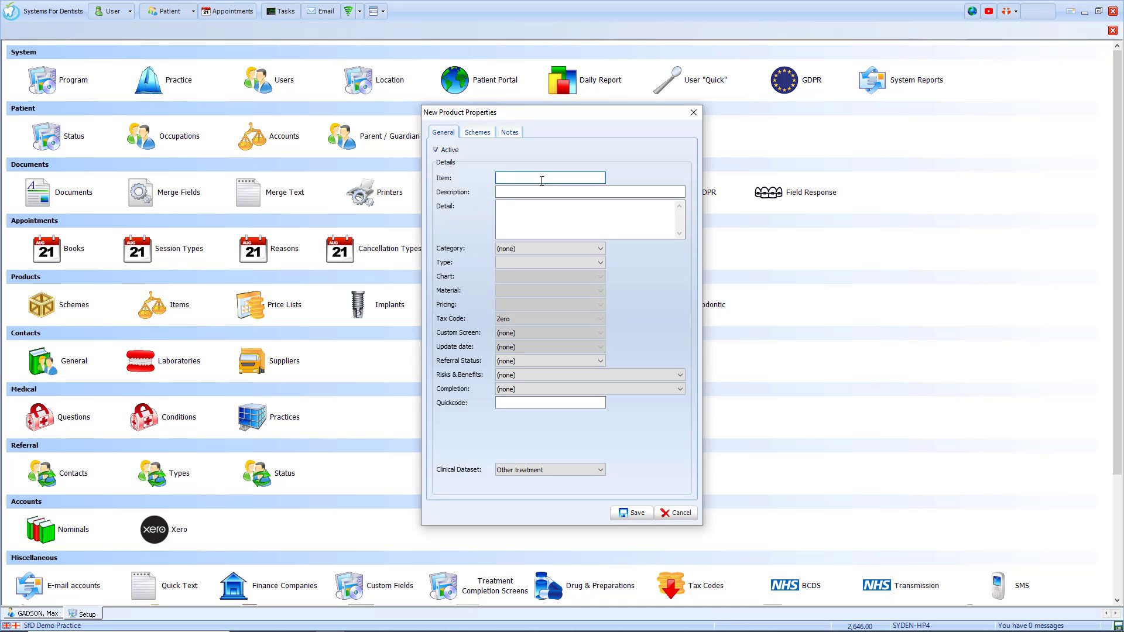
{"action": "type", "text": "P/P DENT"}
{"action": "key", "text": "Tab"}
{"action": "type", "text": "Partial Denture Procedure"}
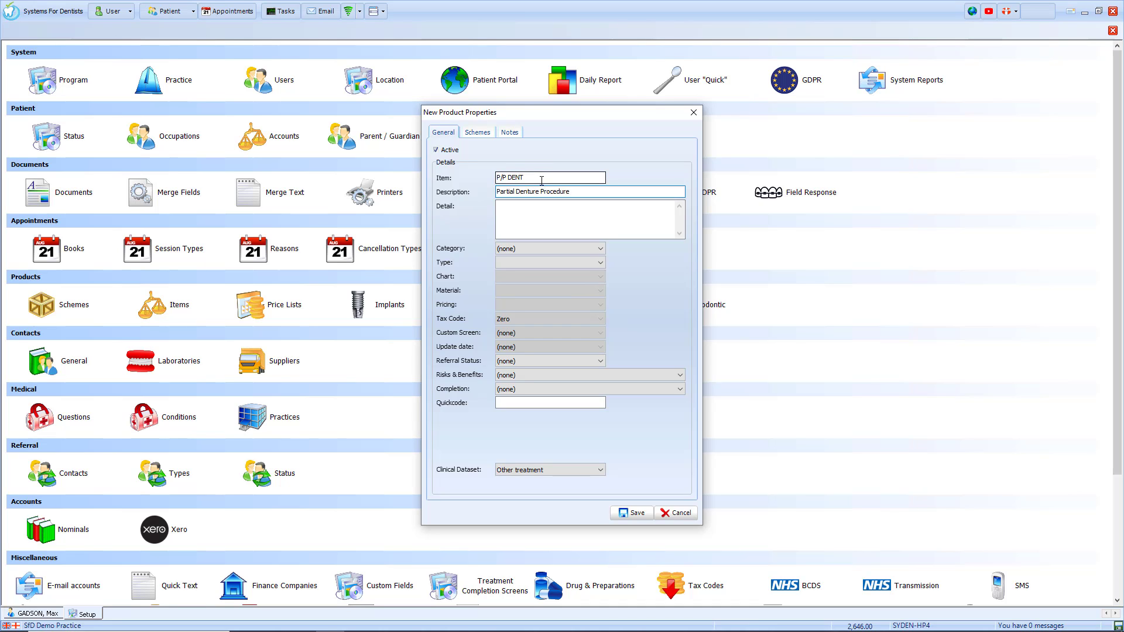
Step: Set the product's category to 13 - Procedures and its type to Procedure
{"action": "left_click", "coordinate": [549, 248]}
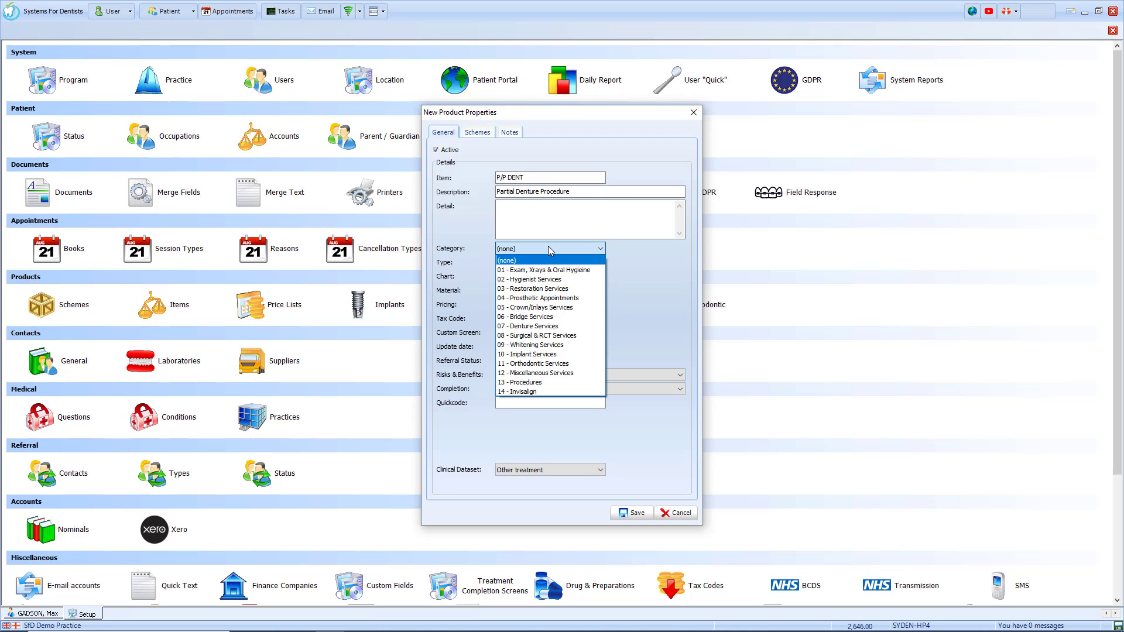
{"action": "left_click", "coordinate": [551, 381]}
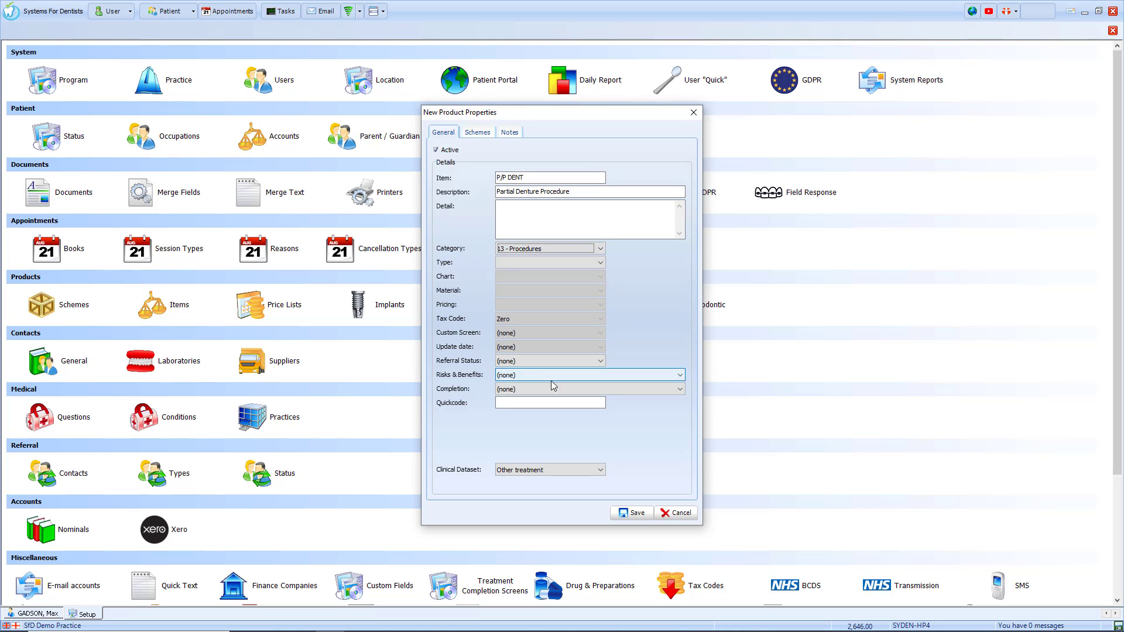
{"action": "left_click", "coordinate": [550, 263]}
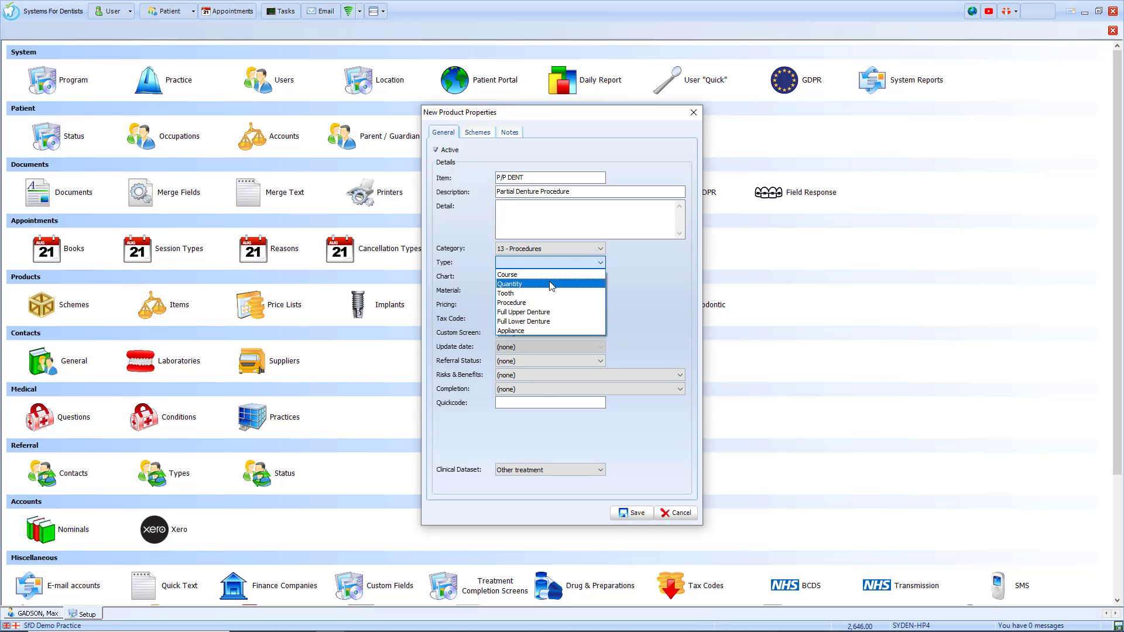
{"action": "left_click", "coordinate": [549, 303]}
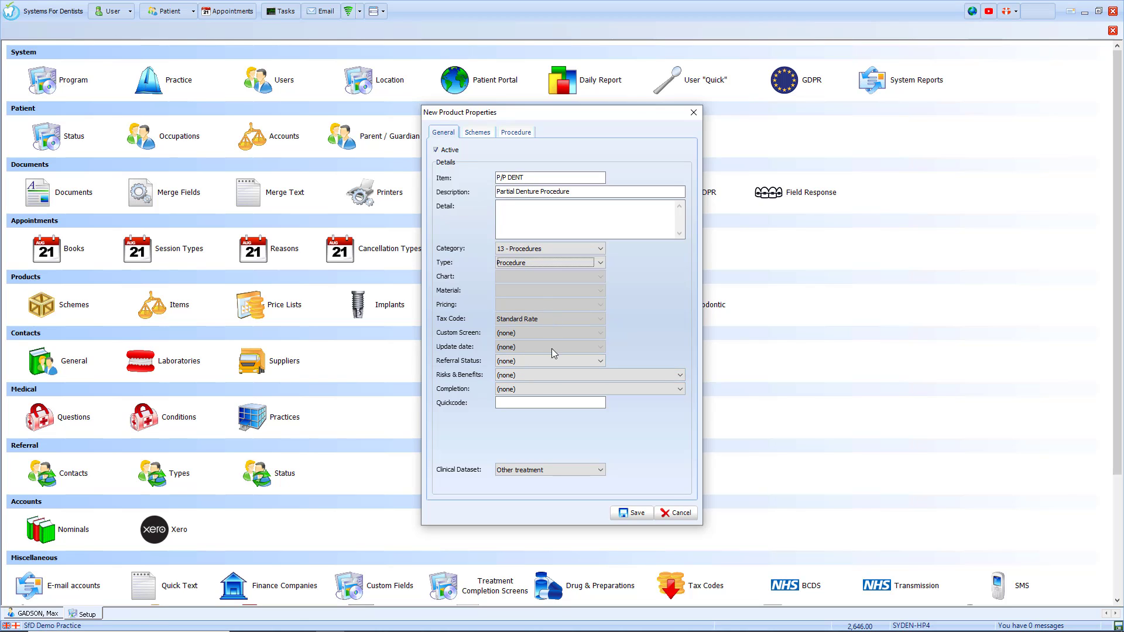
{"action": "left_click", "coordinate": [536, 403]}
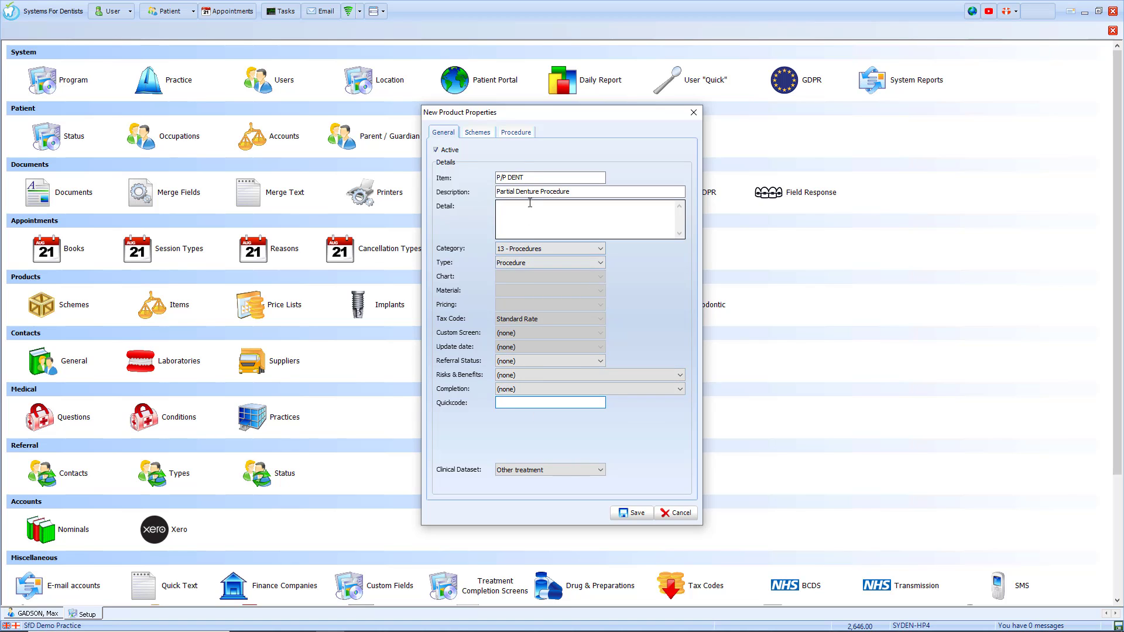
{"action": "left_click", "coordinate": [486, 133]}
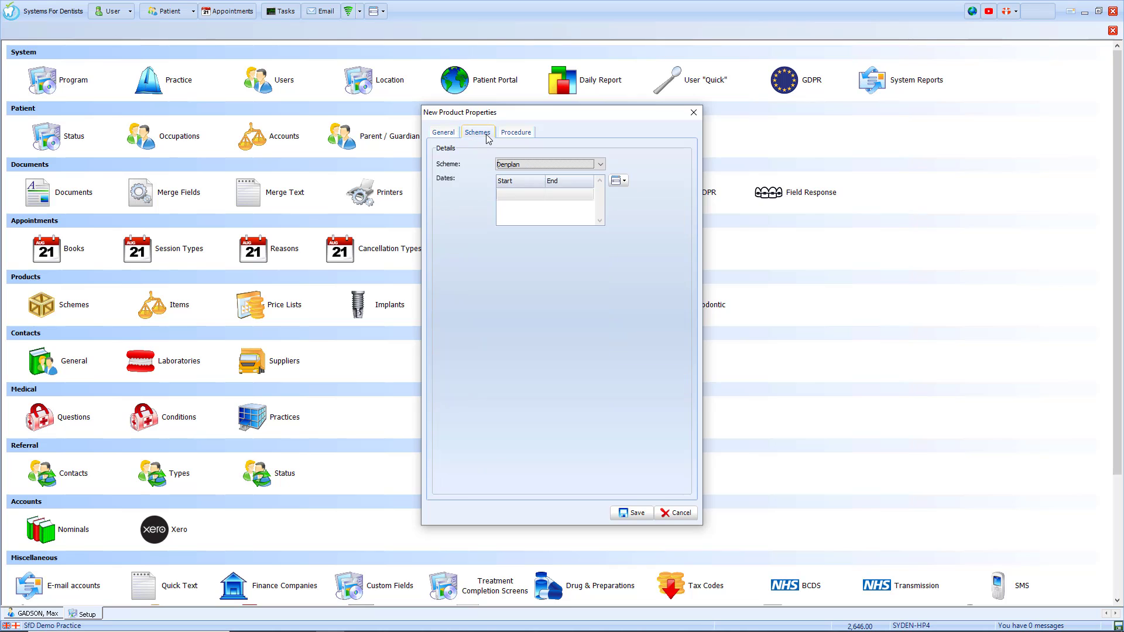
Step: Put the product on the NHS scheme with a price range starting 01/10/2020, then begin adding stages
{"action": "left_click", "coordinate": [534, 164]}
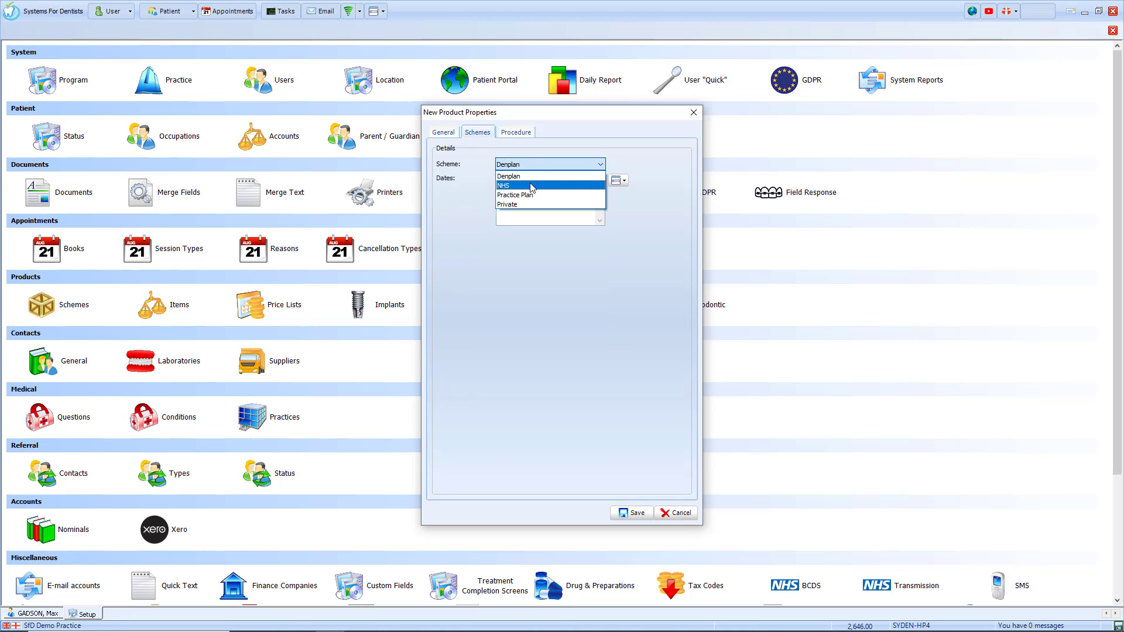
{"action": "left_click", "coordinate": [532, 186]}
{"action": "left_click", "coordinate": [617, 181]}
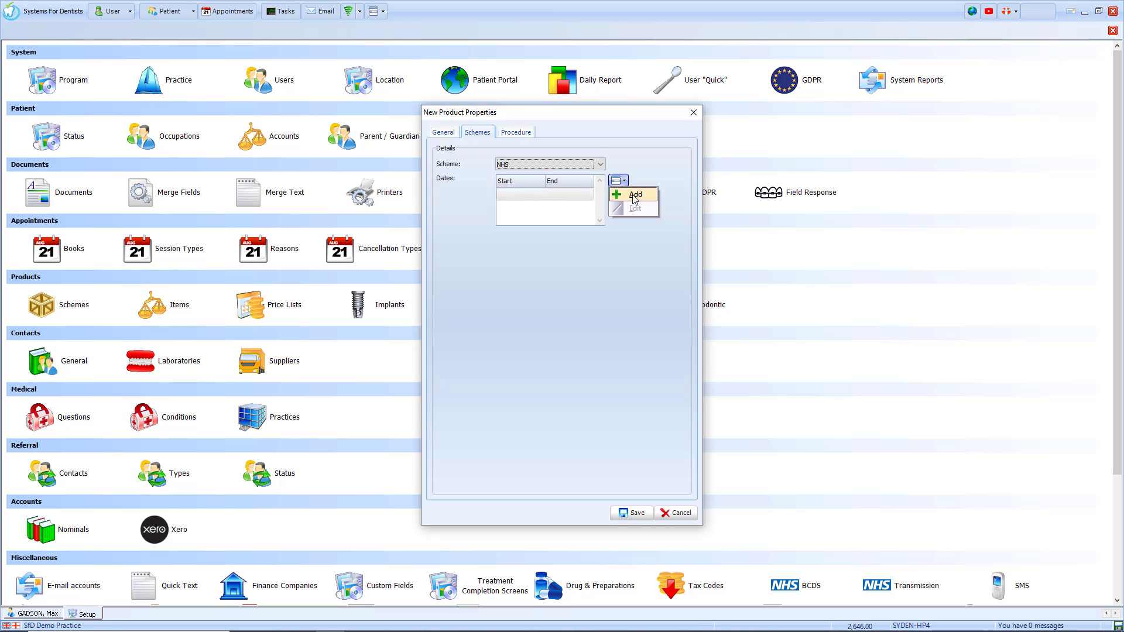
{"action": "left_click", "coordinate": [633, 195]}
{"action": "key", "text": "Right"}
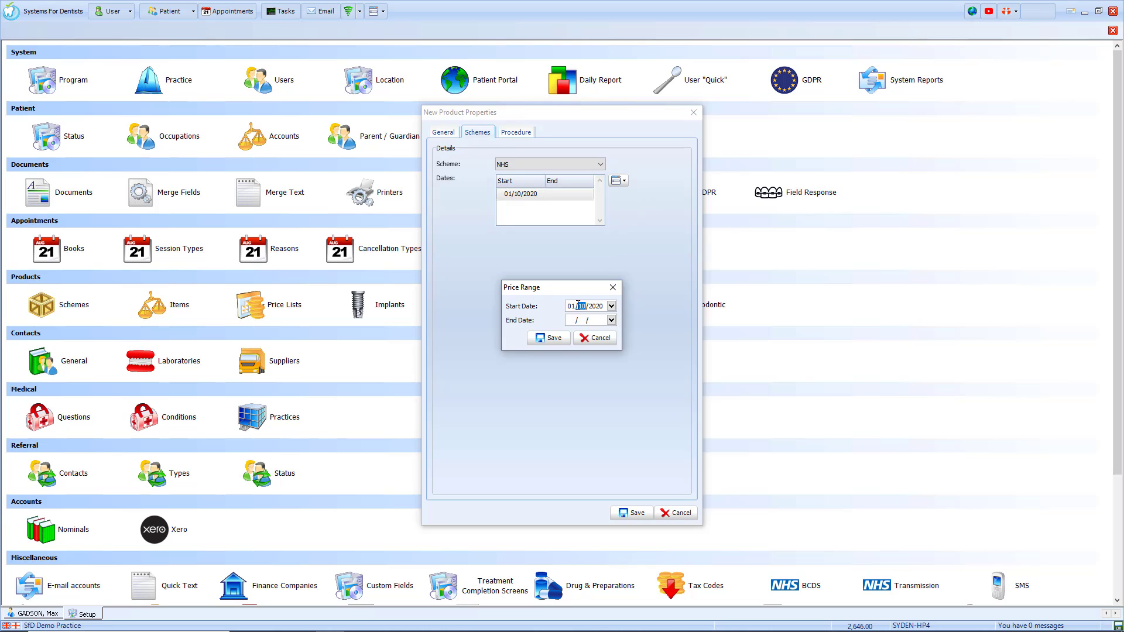
{"action": "left_click", "coordinate": [565, 340]}
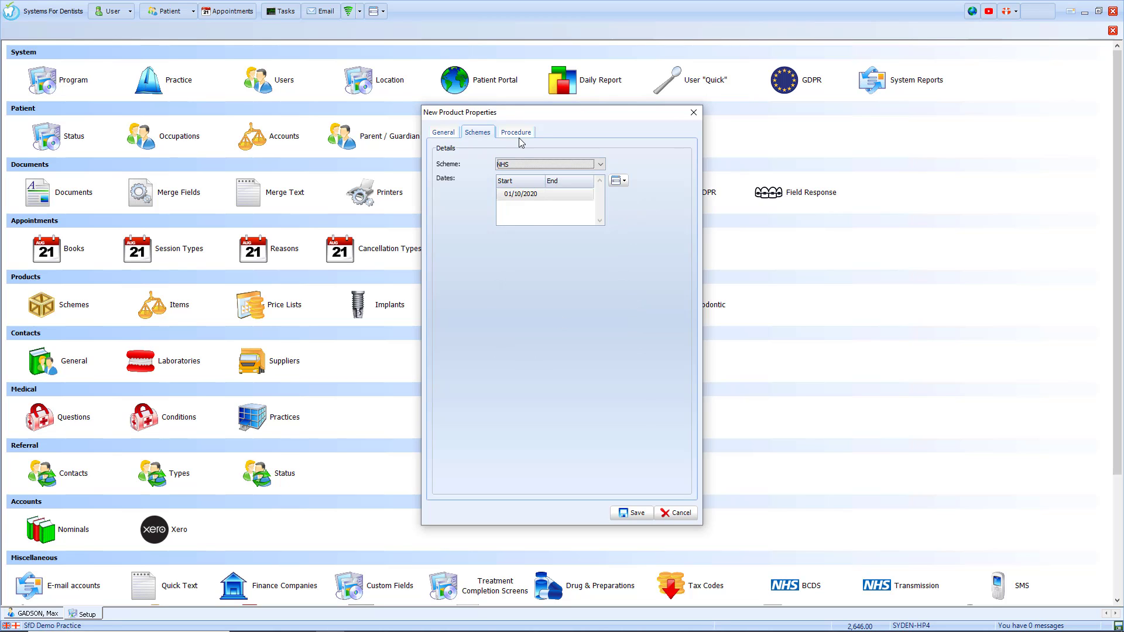
{"action": "left_click", "coordinate": [518, 135]}
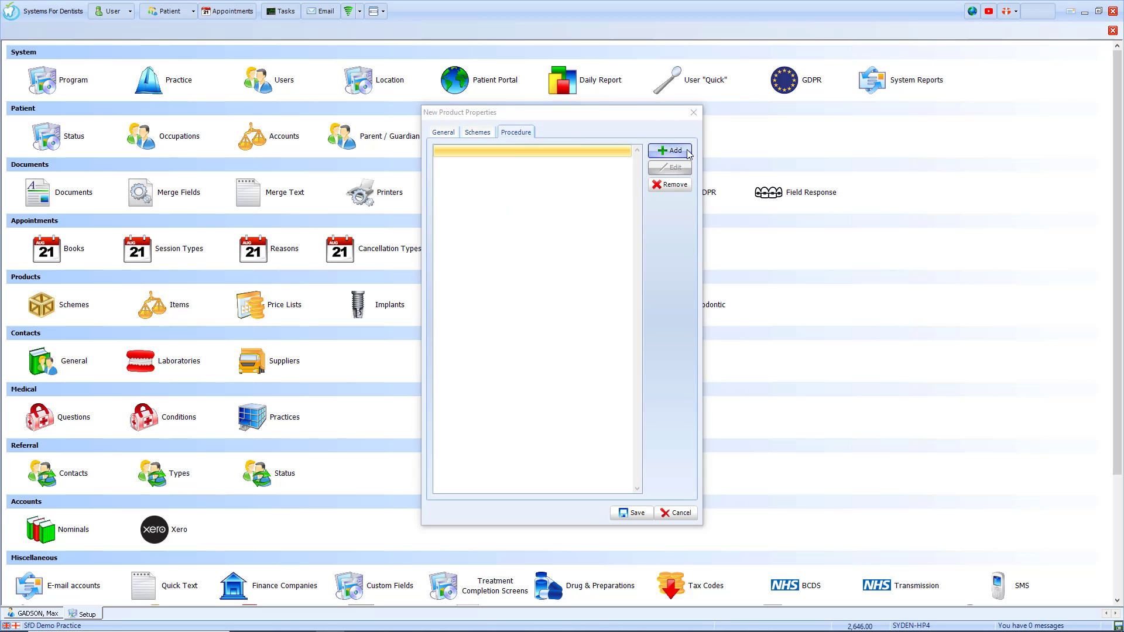
{"action": "left_click", "coordinate": [668, 150]}
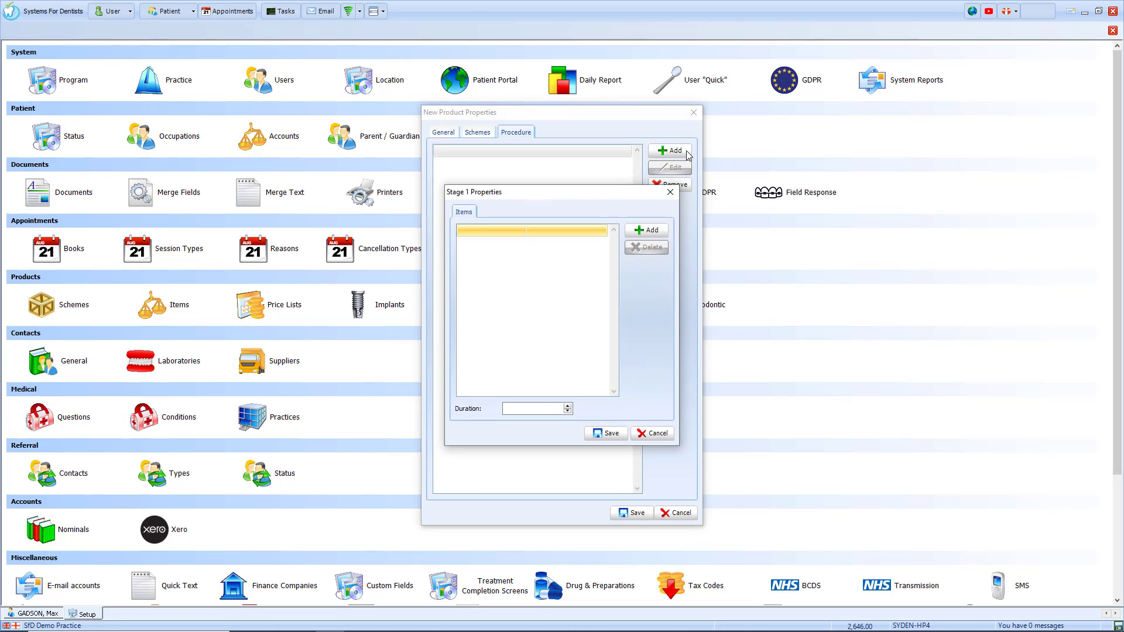
Step: Make Stage 1 the Denture Impressions item with its duration
{"action": "left_click", "coordinate": [654, 232]}
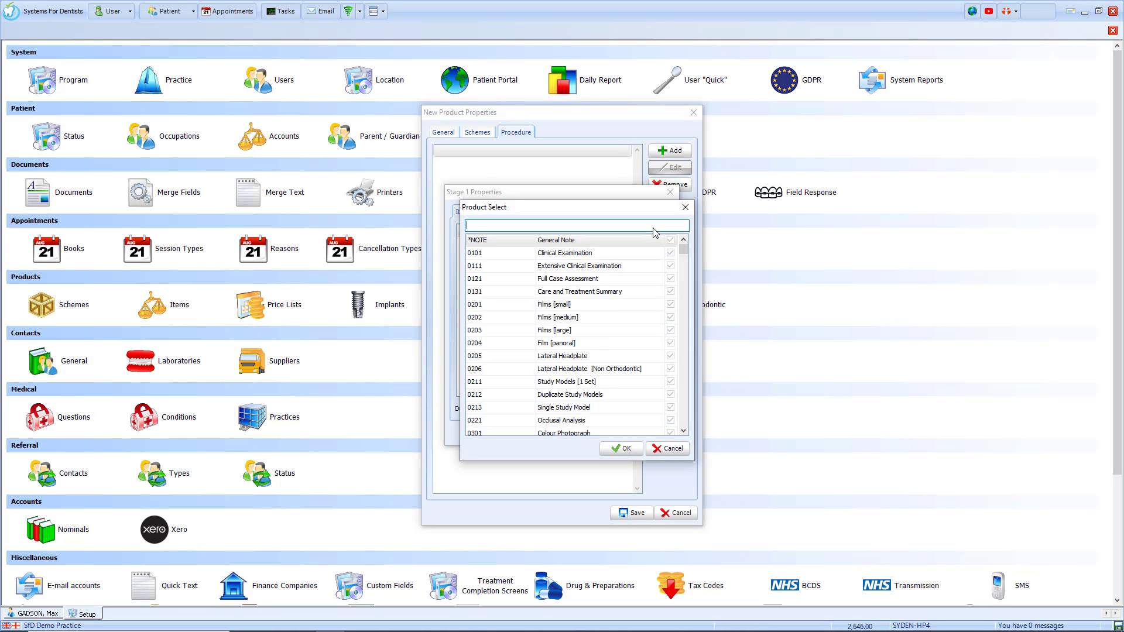
{"action": "type", "text": "impres"}
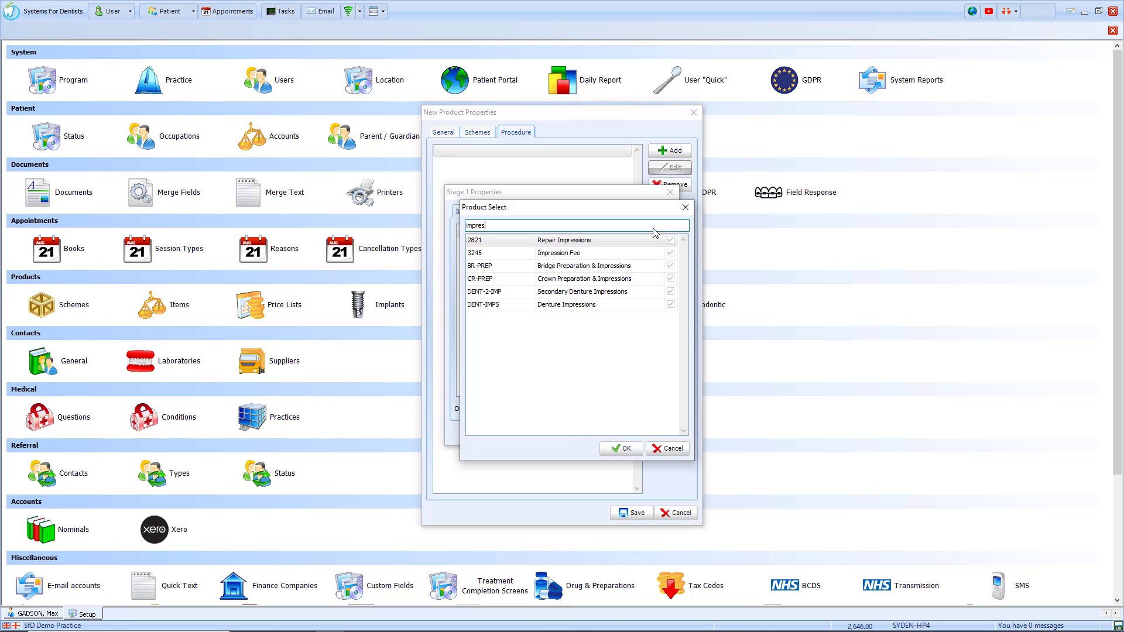
{"action": "left_click", "coordinate": [621, 304]}
{"action": "left_click", "coordinate": [623, 448]}
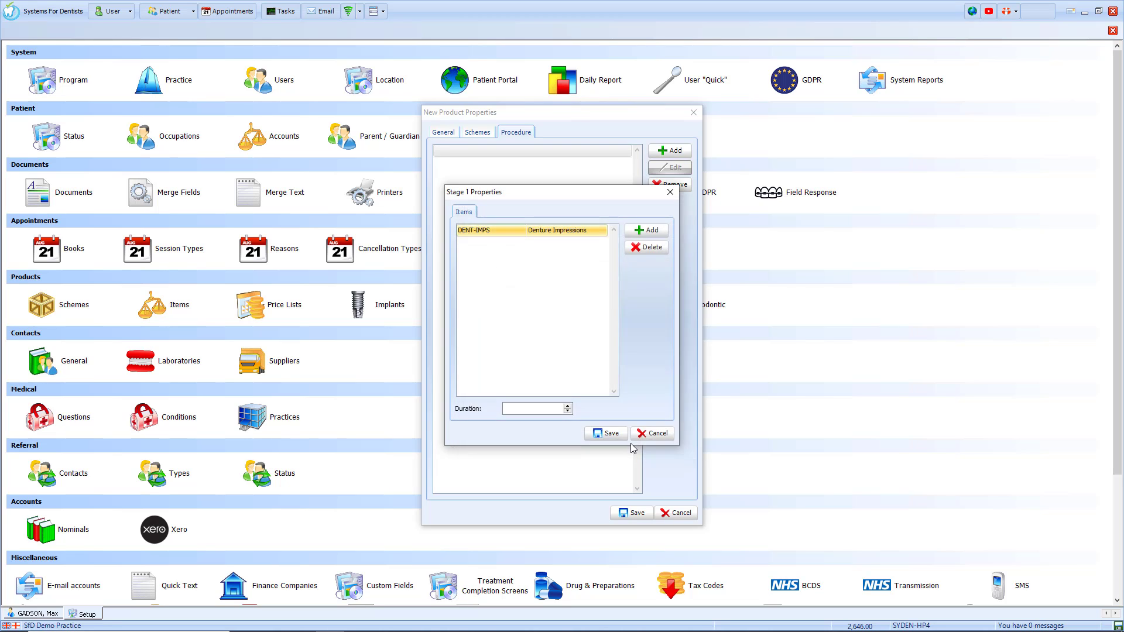
{"action": "left_click", "coordinate": [567, 406]}
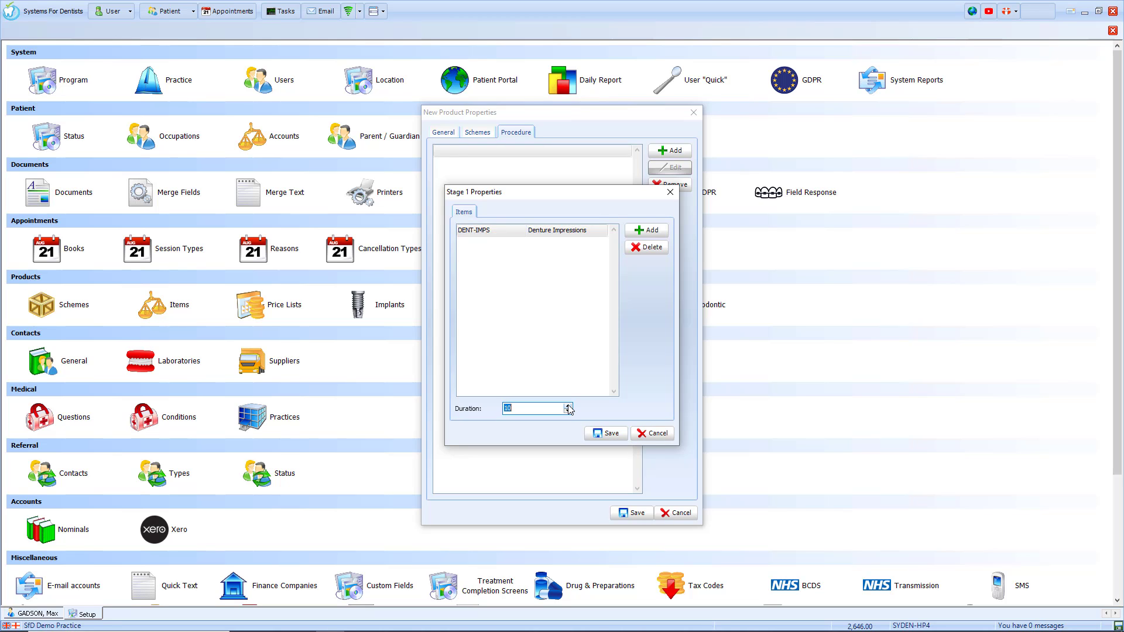
{"action": "left_click", "coordinate": [607, 433]}
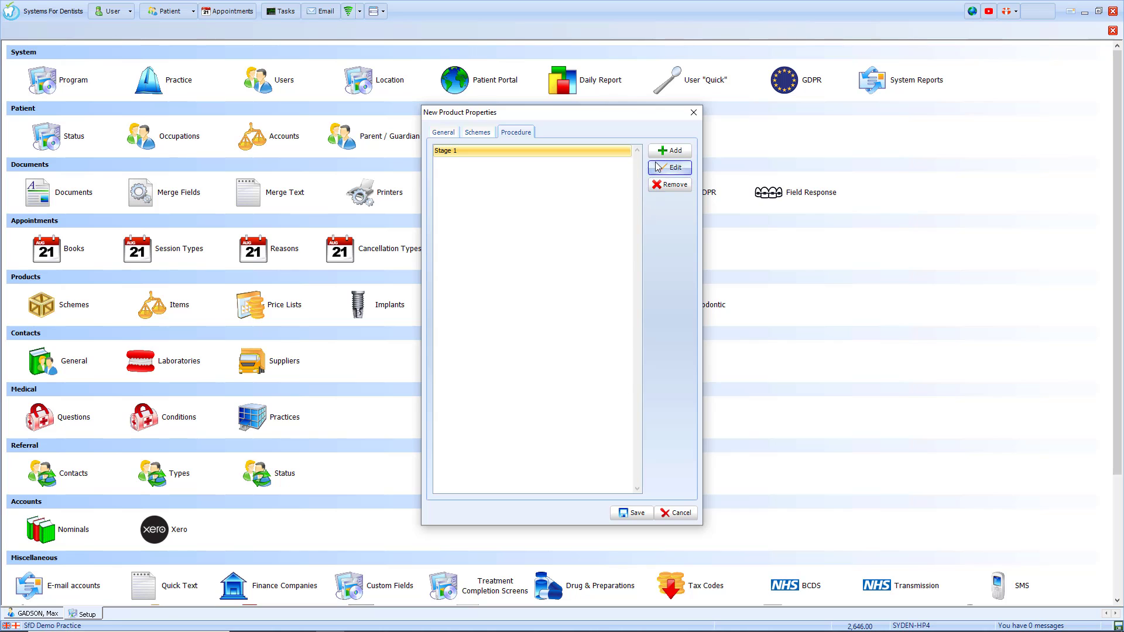
Step: Add Stage 2 with the Denture Bite item and its duration
{"action": "left_click", "coordinate": [669, 150]}
{"action": "left_click", "coordinate": [646, 231]}
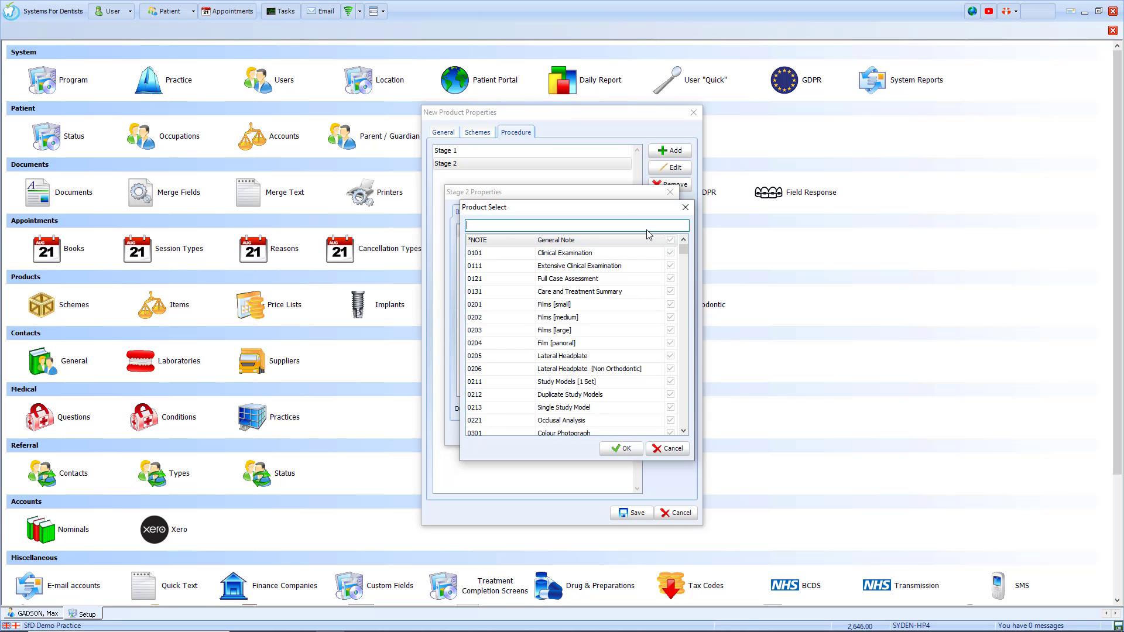
{"action": "type", "text": "bite"}
{"action": "left_click", "coordinate": [628, 270]}
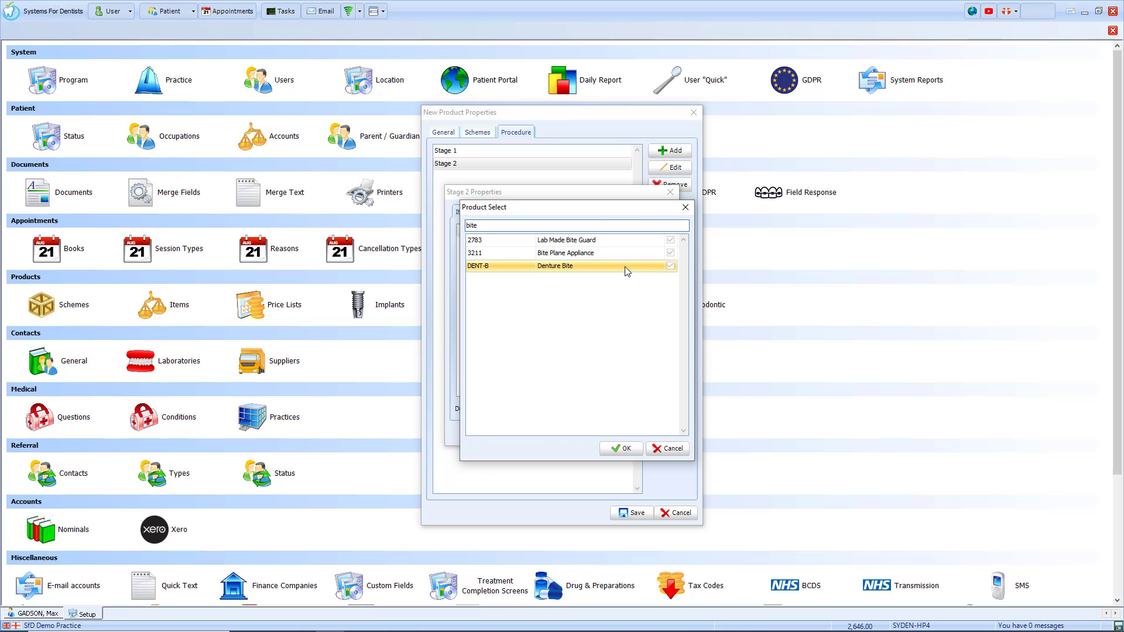
{"action": "left_click", "coordinate": [629, 447]}
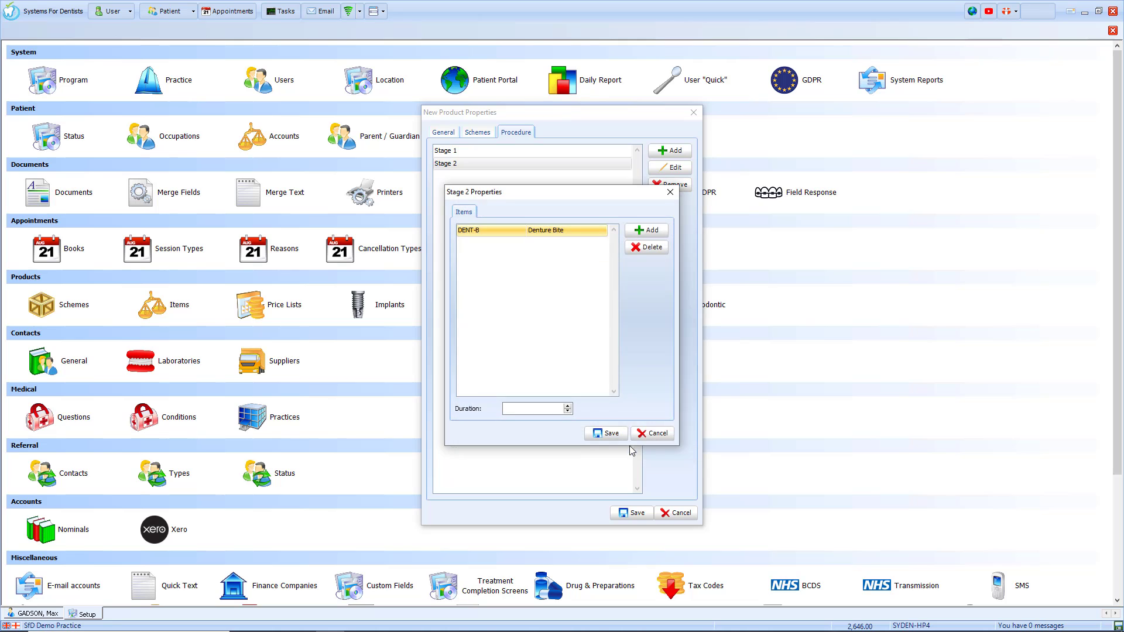
{"action": "left_click", "coordinate": [567, 406]}
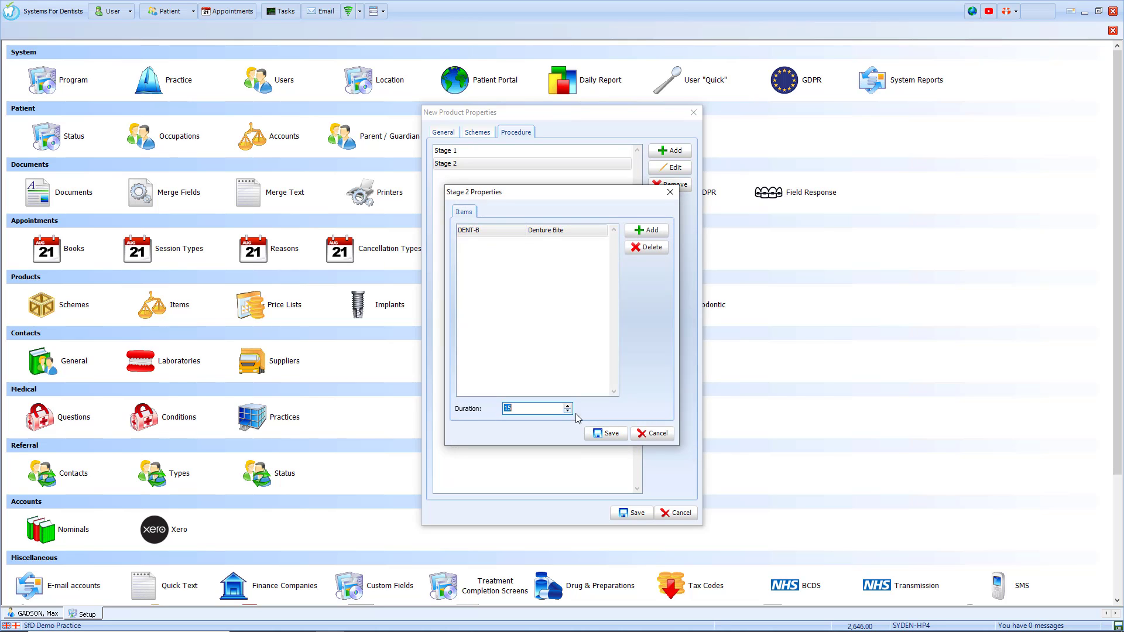
{"action": "left_click", "coordinate": [607, 433]}
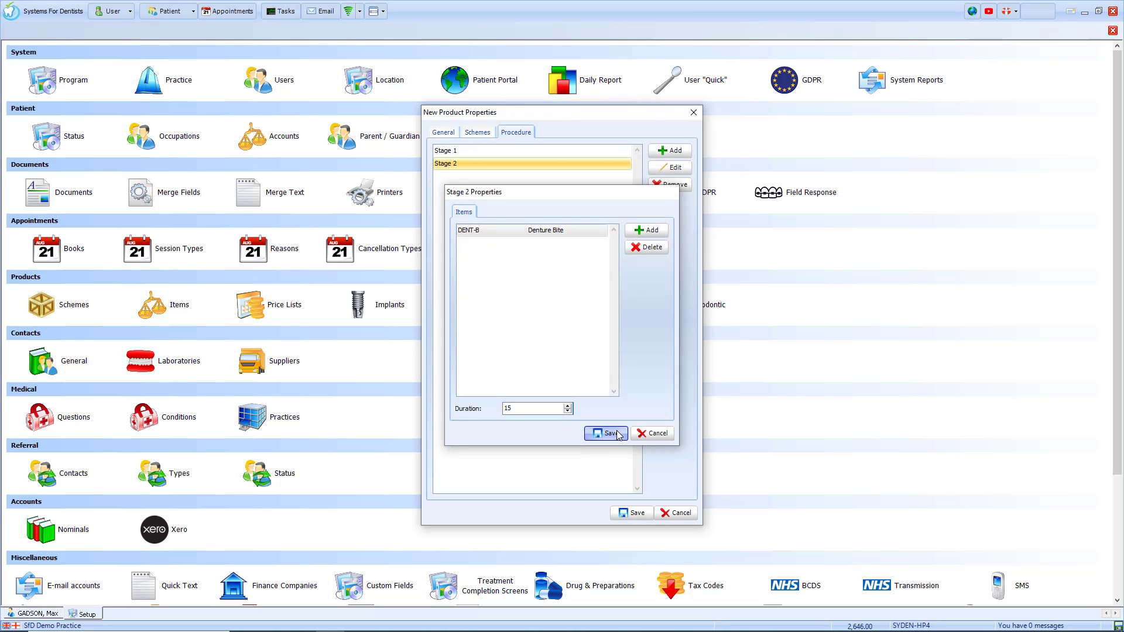
Step: Add Stage 3 with the Denture Try In item and its duration
{"action": "left_click", "coordinate": [662, 150]}
{"action": "left_click", "coordinate": [646, 231]}
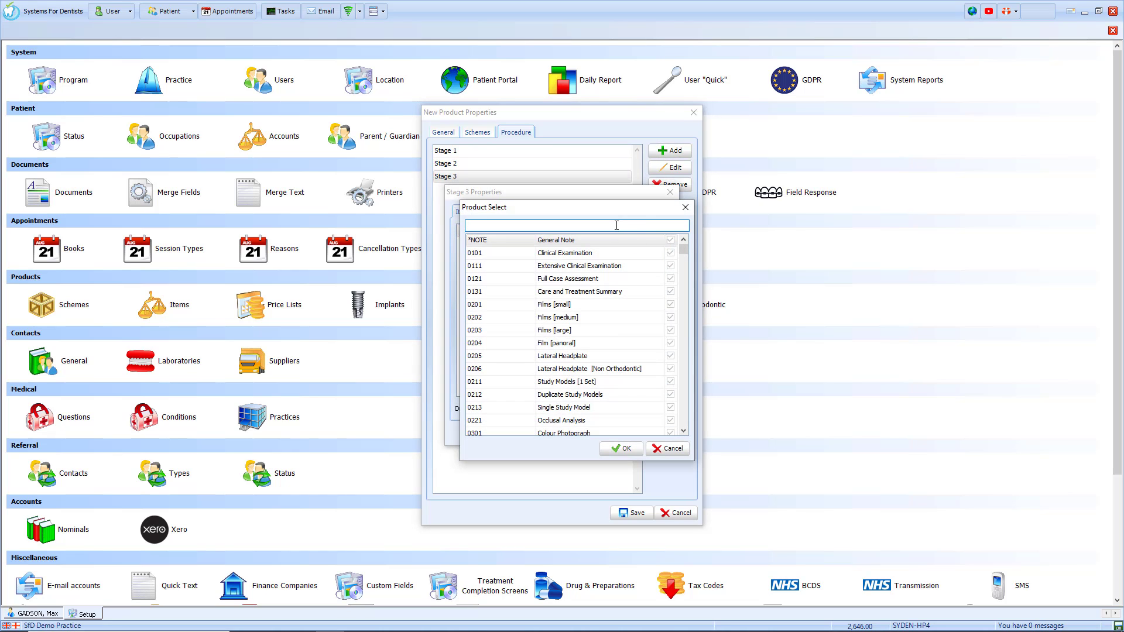
{"action": "type", "text": "try"}
{"action": "left_click", "coordinate": [600, 253]}
{"action": "left_click", "coordinate": [621, 448]}
{"action": "left_click", "coordinate": [567, 408]}
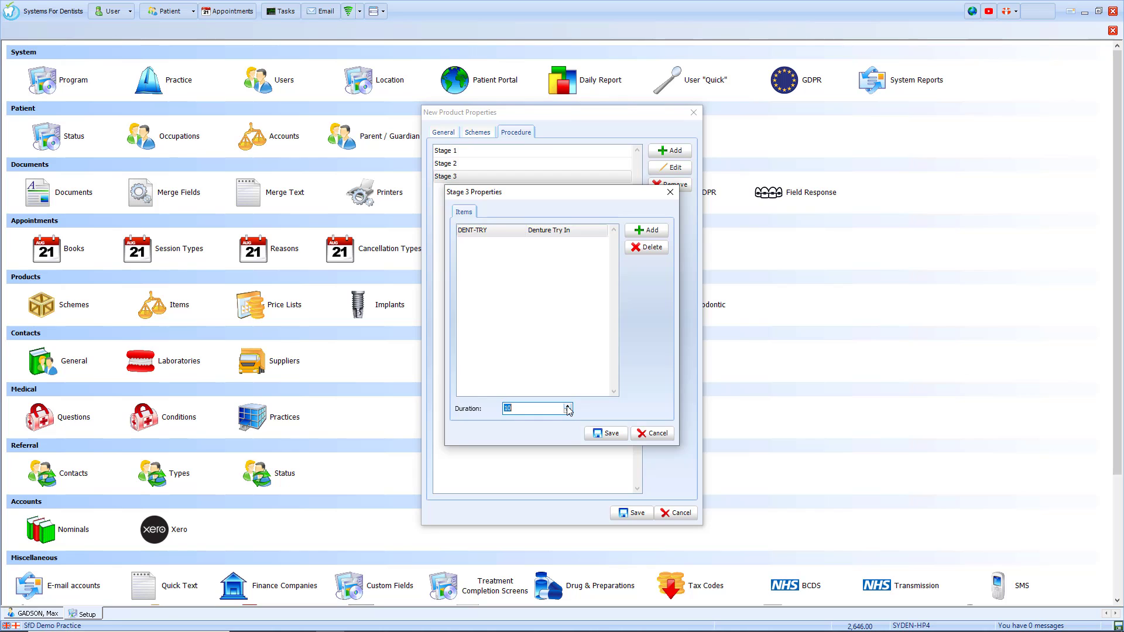
{"action": "left_click", "coordinate": [606, 434]}
Step: Add Stage 4 with the Partial Denture item and its duration, then save the product
{"action": "left_click", "coordinate": [669, 151]}
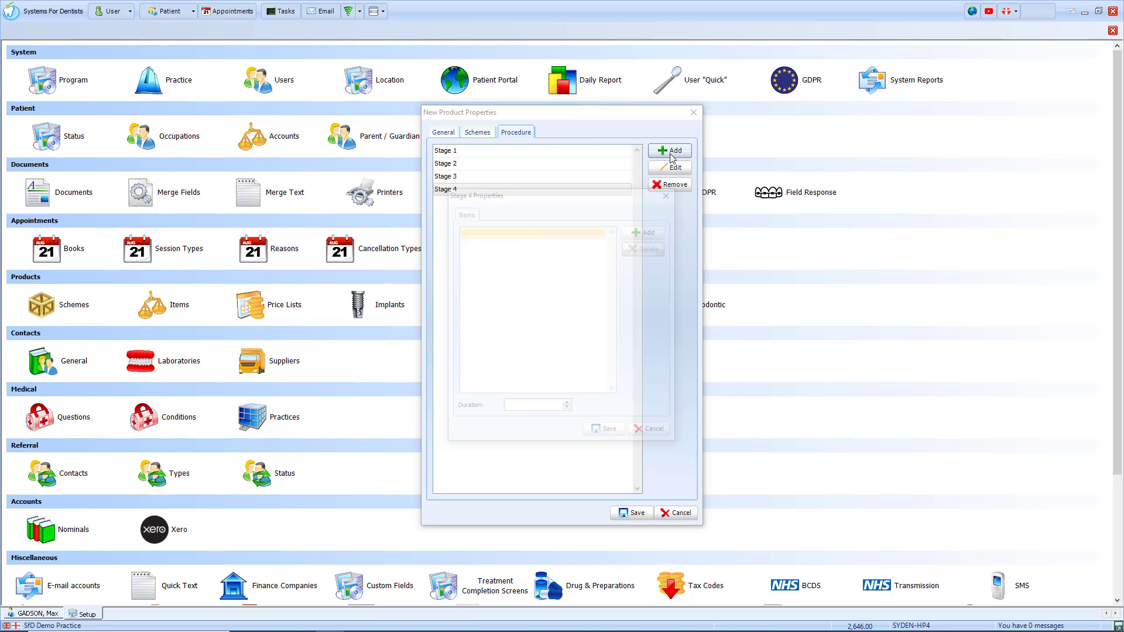
{"action": "left_click", "coordinate": [634, 230]}
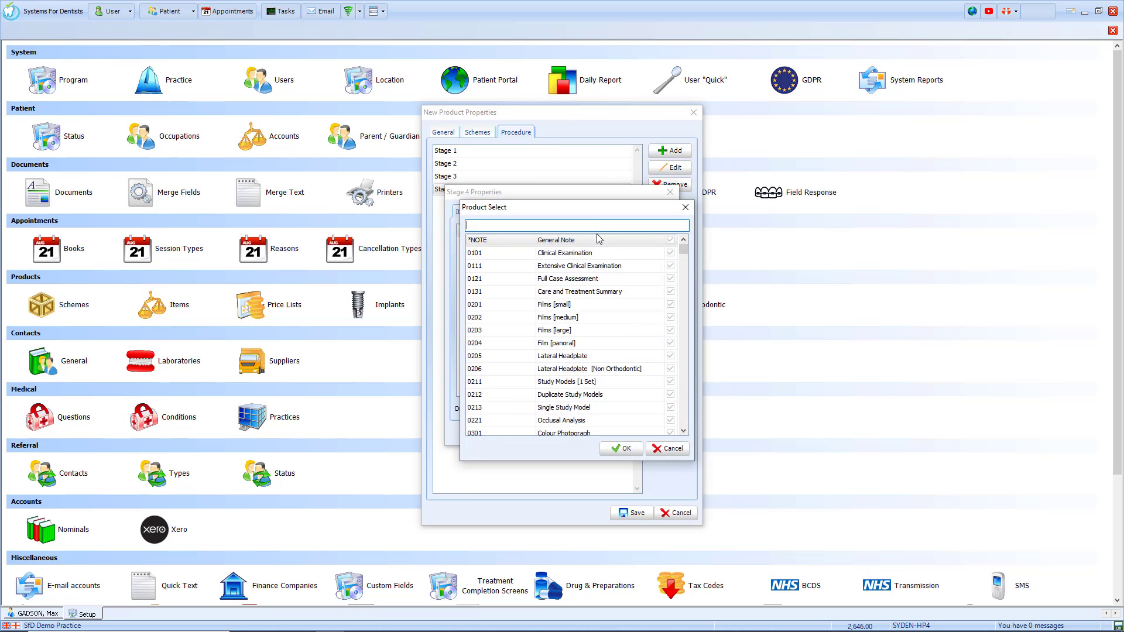
{"action": "type", "text": "partial"}
{"action": "double_click", "coordinate": [596, 240]}
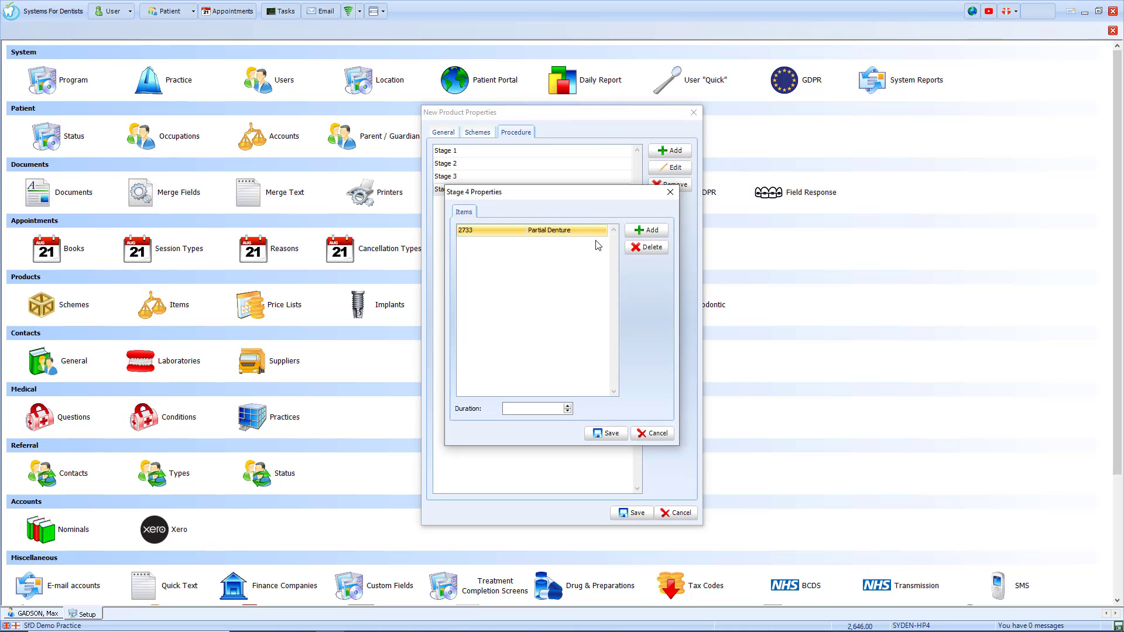
{"action": "left_click", "coordinate": [568, 408]}
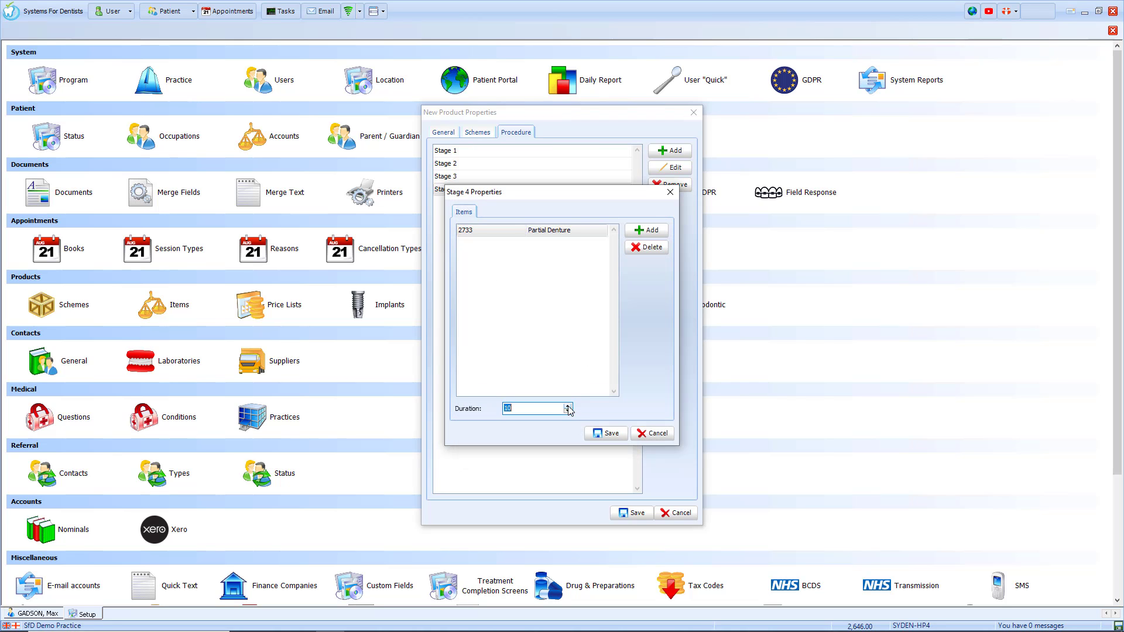
{"action": "left_click", "coordinate": [613, 434]}
{"action": "left_click", "coordinate": [451, 134]}
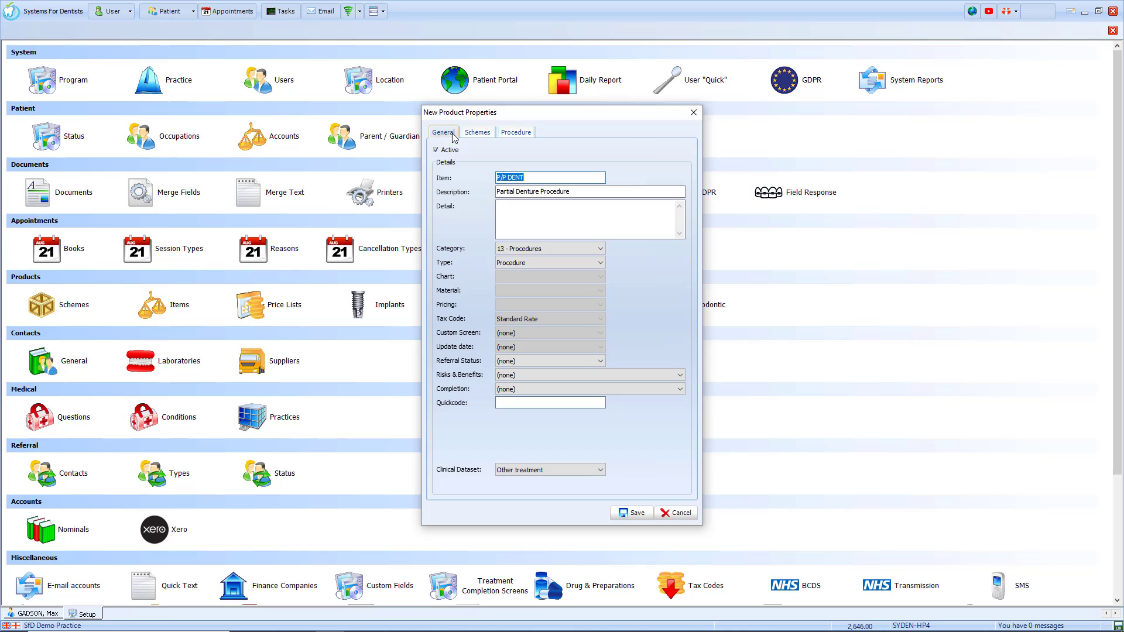
{"action": "left_click", "coordinate": [635, 513]}
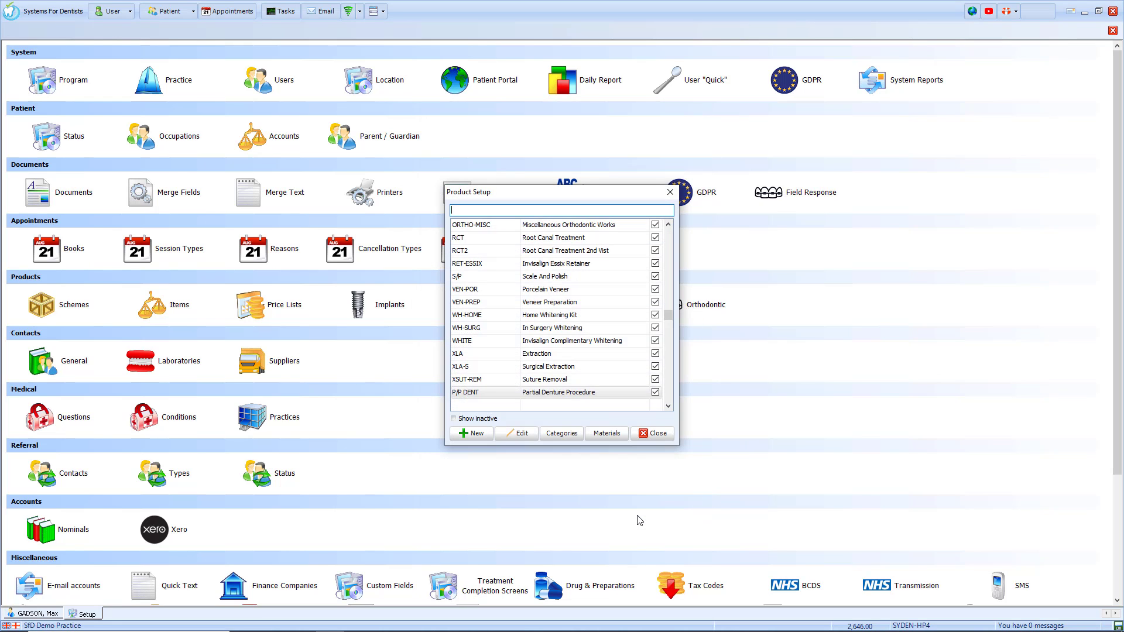
Step: Add P/P DENT Partial Denture Procedure to the user's quick codes, filtering by 'part'
{"action": "left_click", "coordinate": [652, 434]}
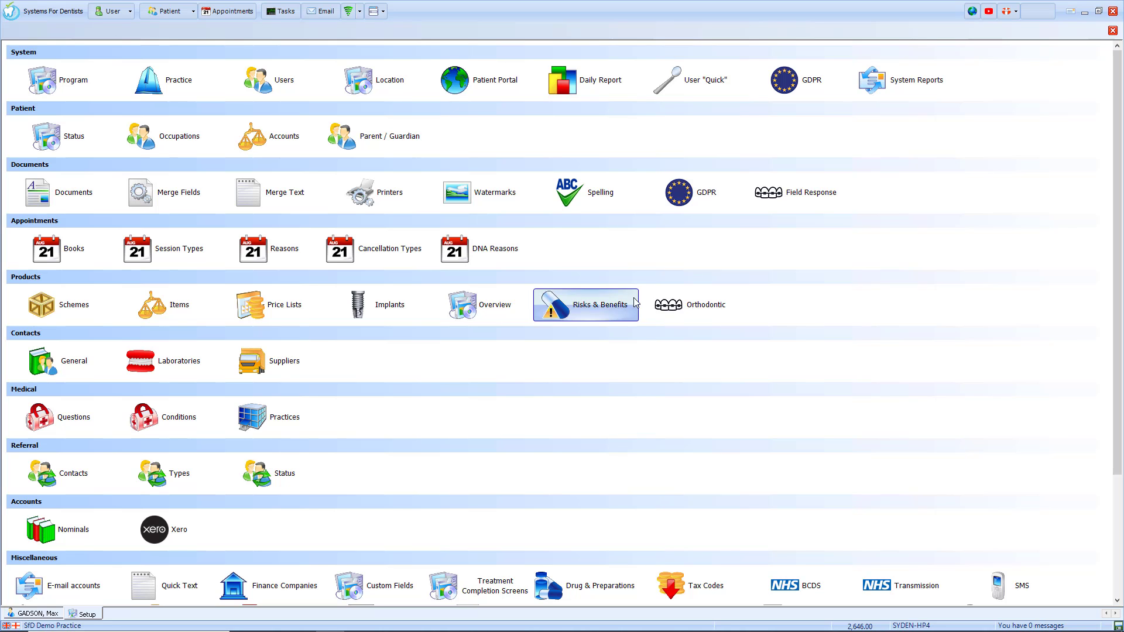
{"action": "left_click", "coordinate": [679, 93]}
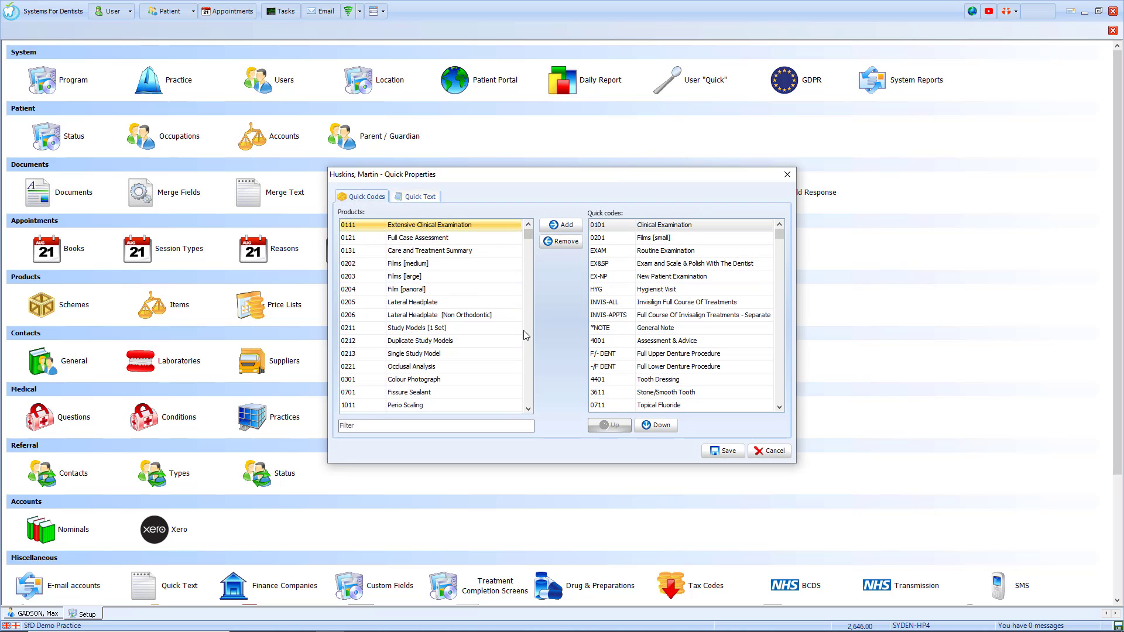
{"action": "left_click", "coordinate": [495, 425]}
{"action": "type", "text": "part"}
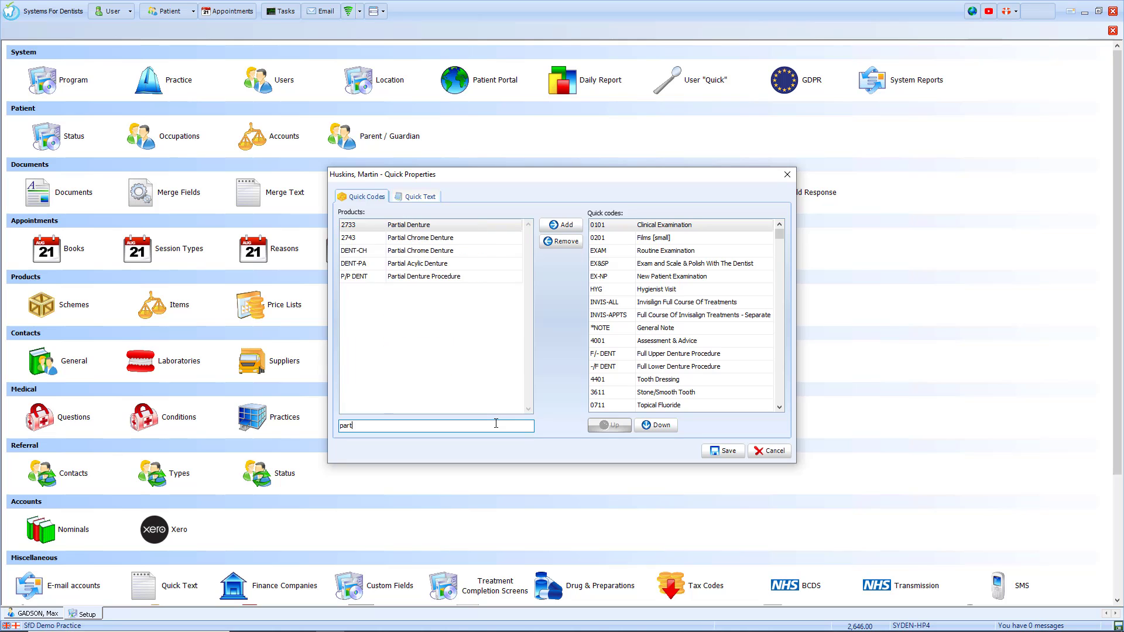
{"action": "left_click", "coordinate": [449, 277]}
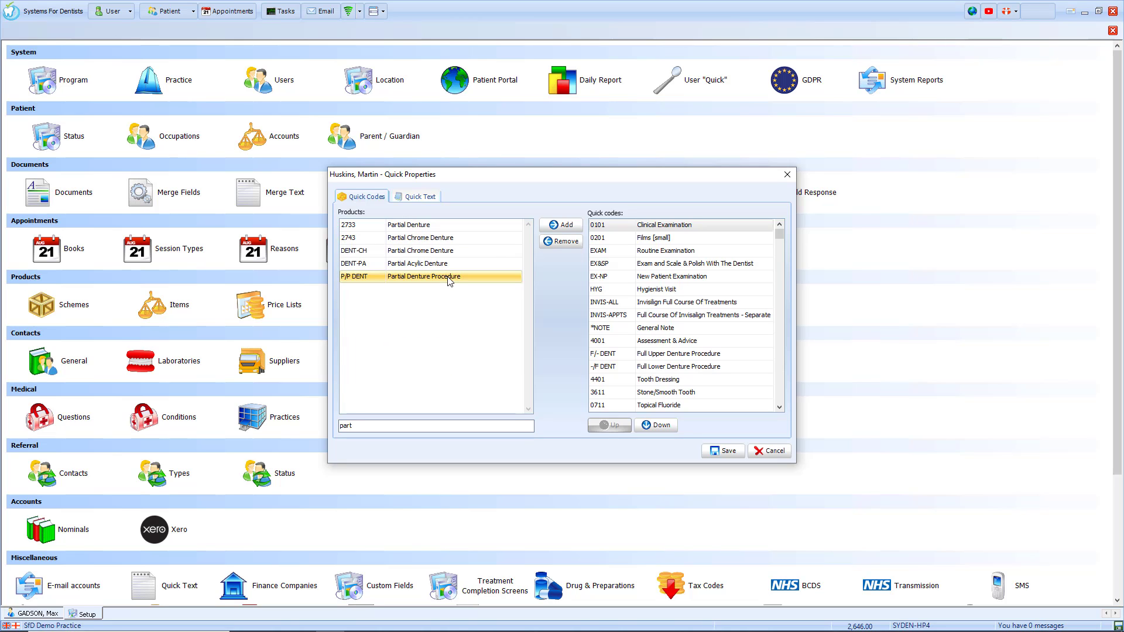
{"action": "left_click", "coordinate": [553, 228]}
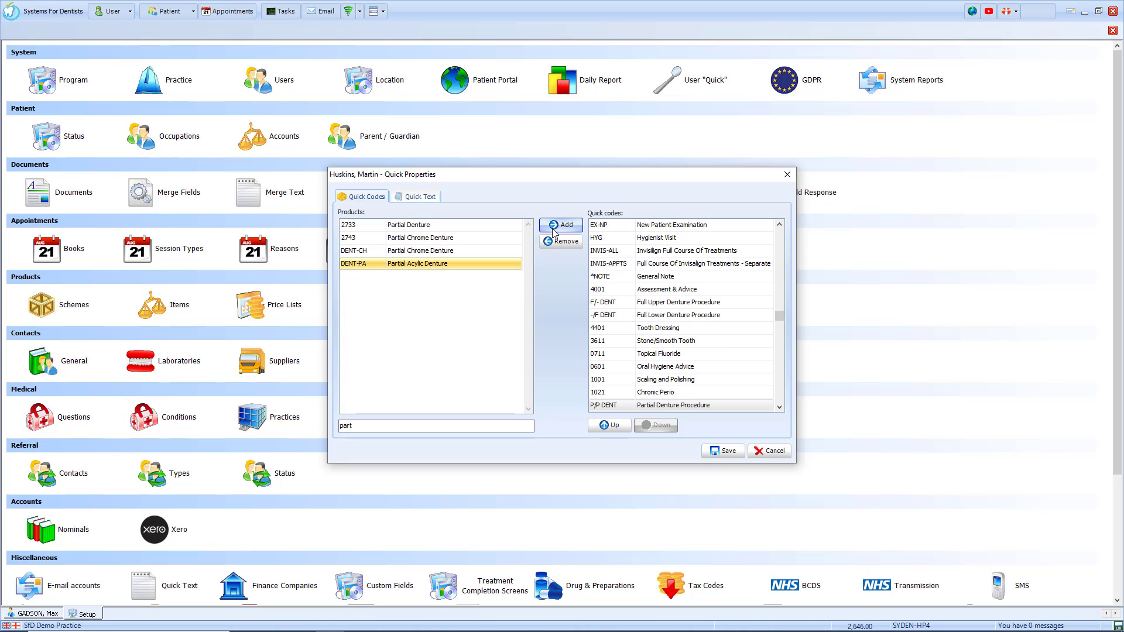
Step: Move it up to sit just below Assessment & Advice and save the quick codes
{"action": "left_click", "coordinate": [653, 405]}
{"action": "left_click", "coordinate": [612, 426]}
{"action": "left_click", "coordinate": [612, 426]}
{"action": "left_click", "coordinate": [614, 428]}
{"action": "left_click", "coordinate": [614, 427]}
{"action": "left_click", "coordinate": [614, 428]}
{"action": "left_click", "coordinate": [614, 428]}
{"action": "left_click", "coordinate": [614, 428]}
{"action": "left_click", "coordinate": [614, 427]}
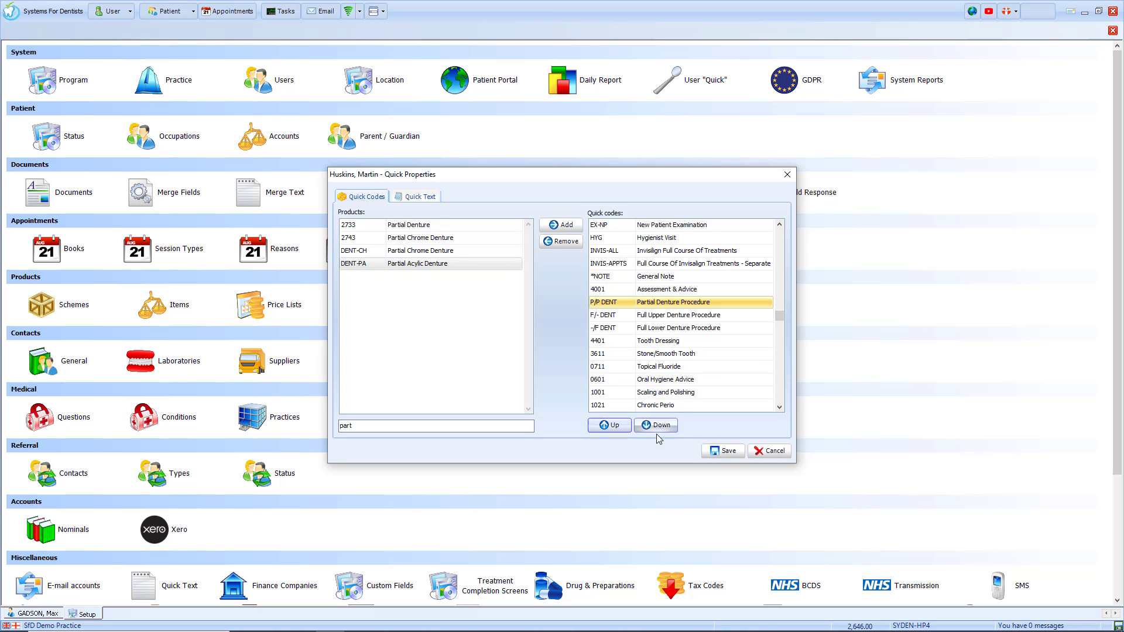
{"action": "left_click", "coordinate": [733, 454]}
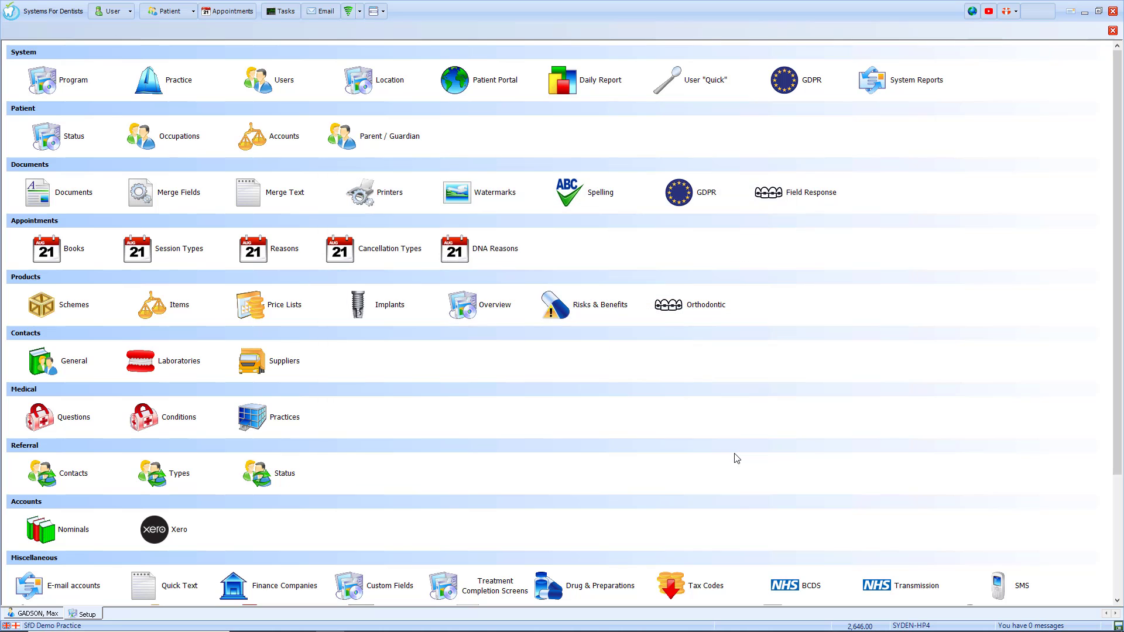
Step: Start and save a new NHS treatment course for the patient
{"action": "left_click", "coordinate": [59, 614]}
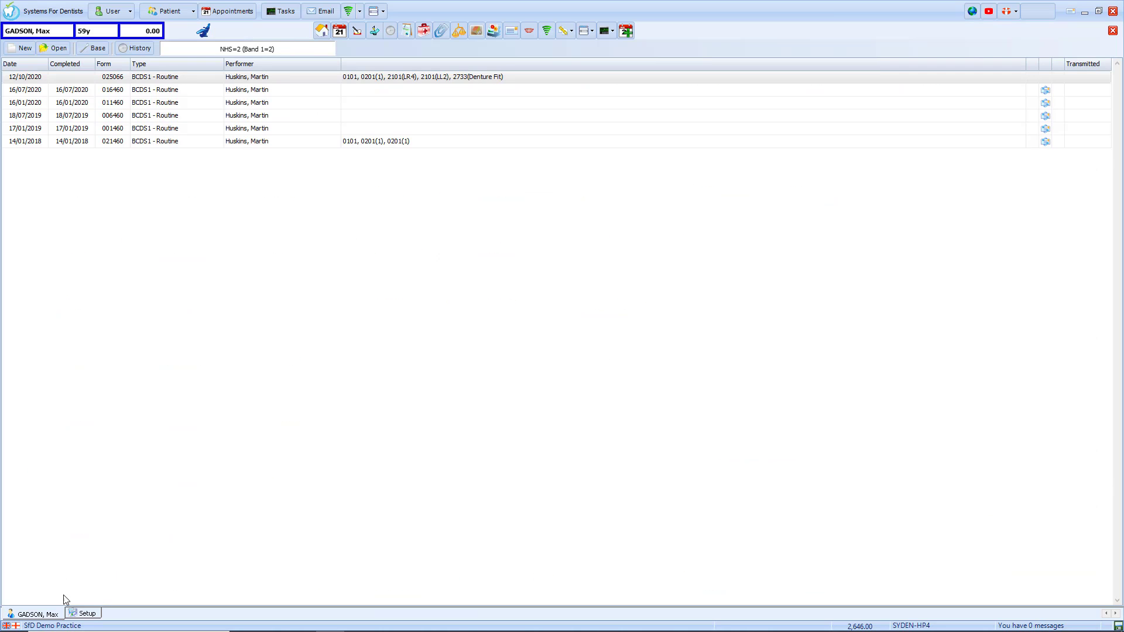
{"action": "left_click", "coordinate": [27, 49]}
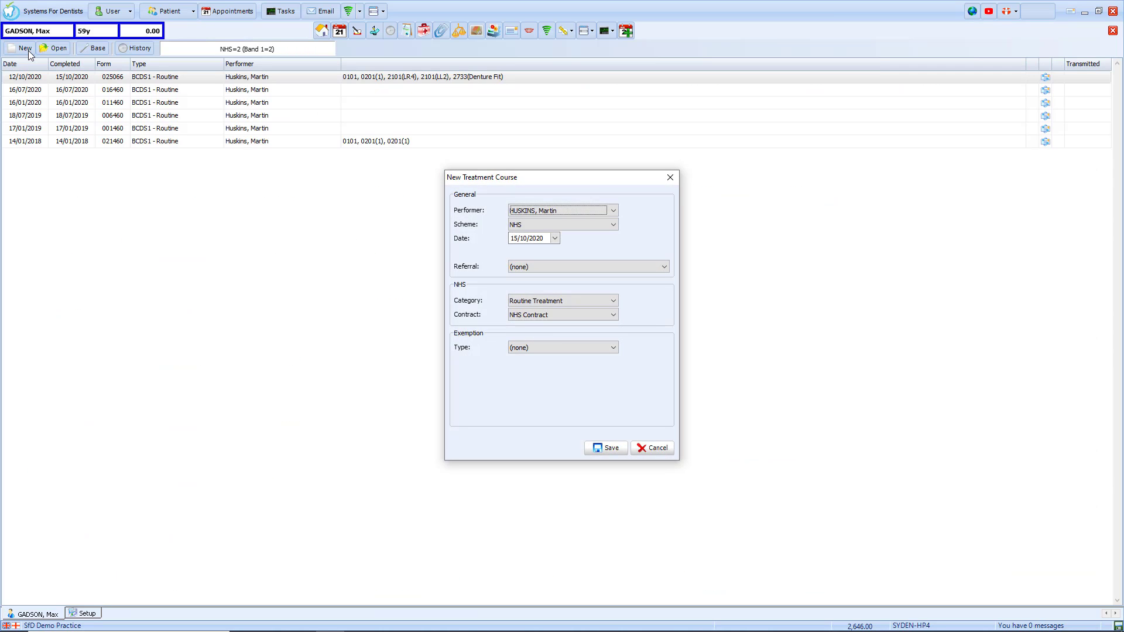
{"action": "left_click", "coordinate": [607, 449]}
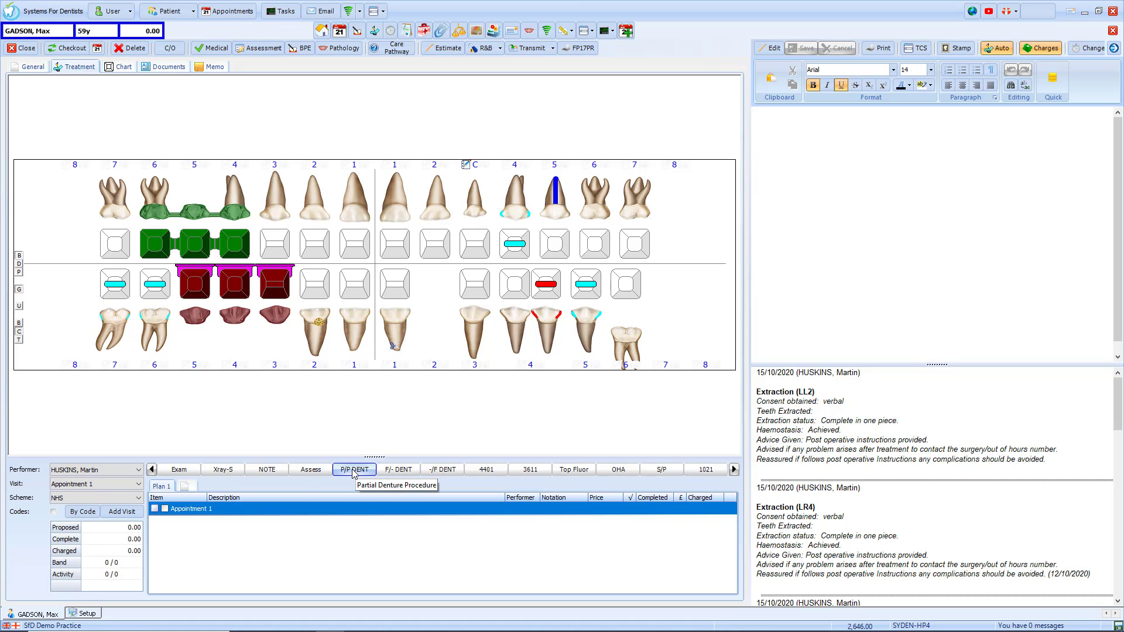
Step: Add the P/P DENT partial denture procedure from the 13 - Procedures codes to the plan
{"action": "left_click", "coordinate": [53, 512]}
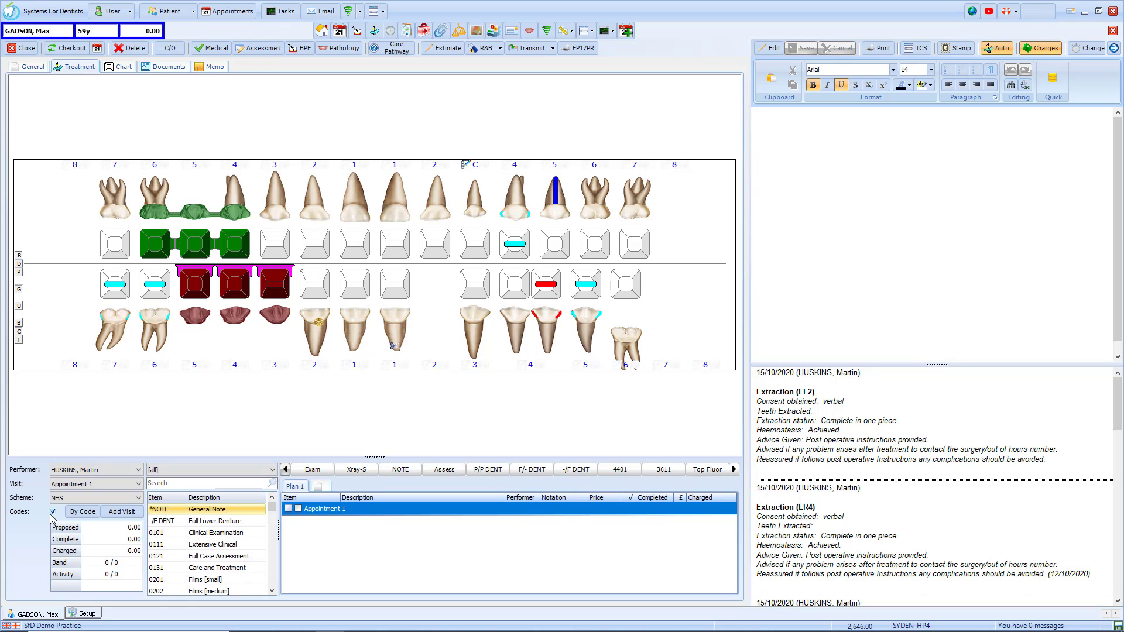
{"action": "left_click", "coordinate": [204, 474]}
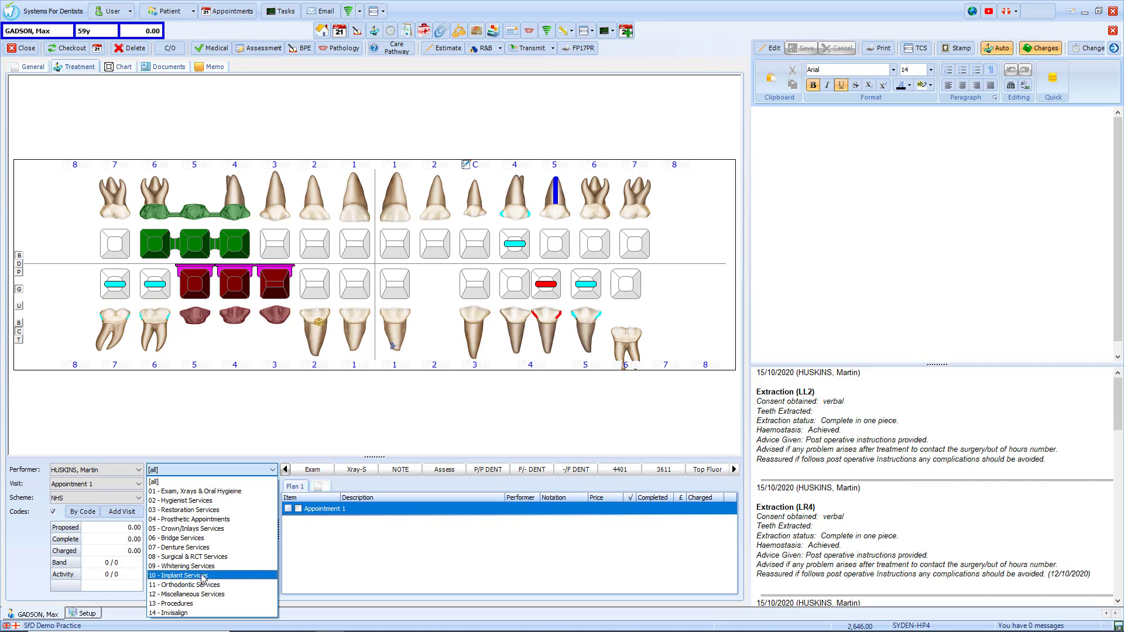
{"action": "left_click", "coordinate": [210, 604]}
{"action": "left_click", "coordinate": [210, 485]}
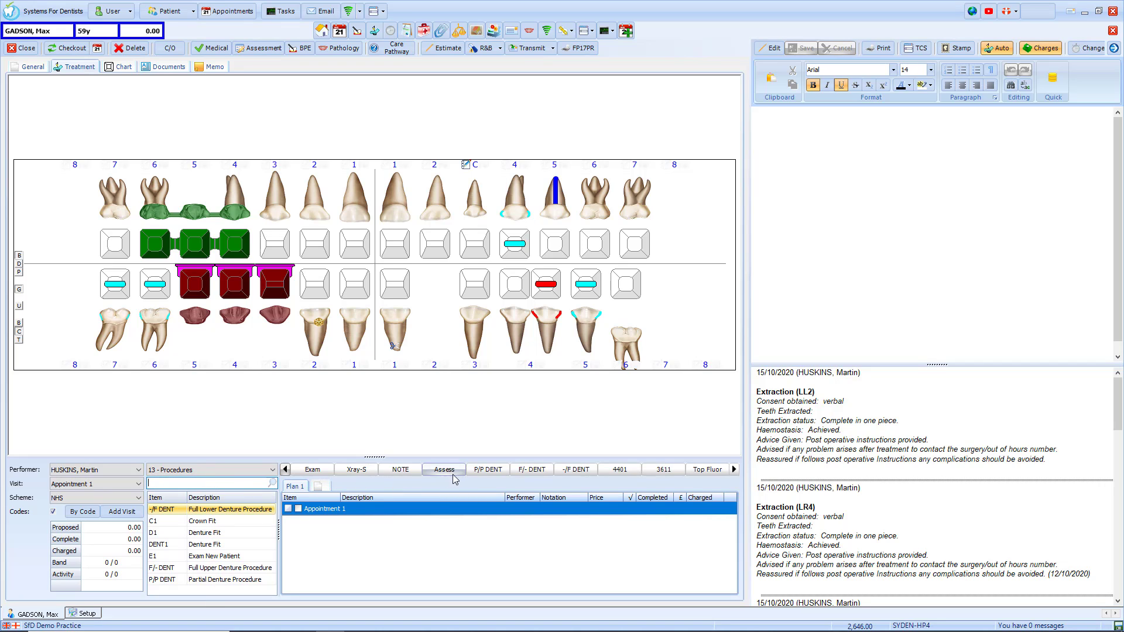
{"action": "left_click", "coordinate": [479, 473]}
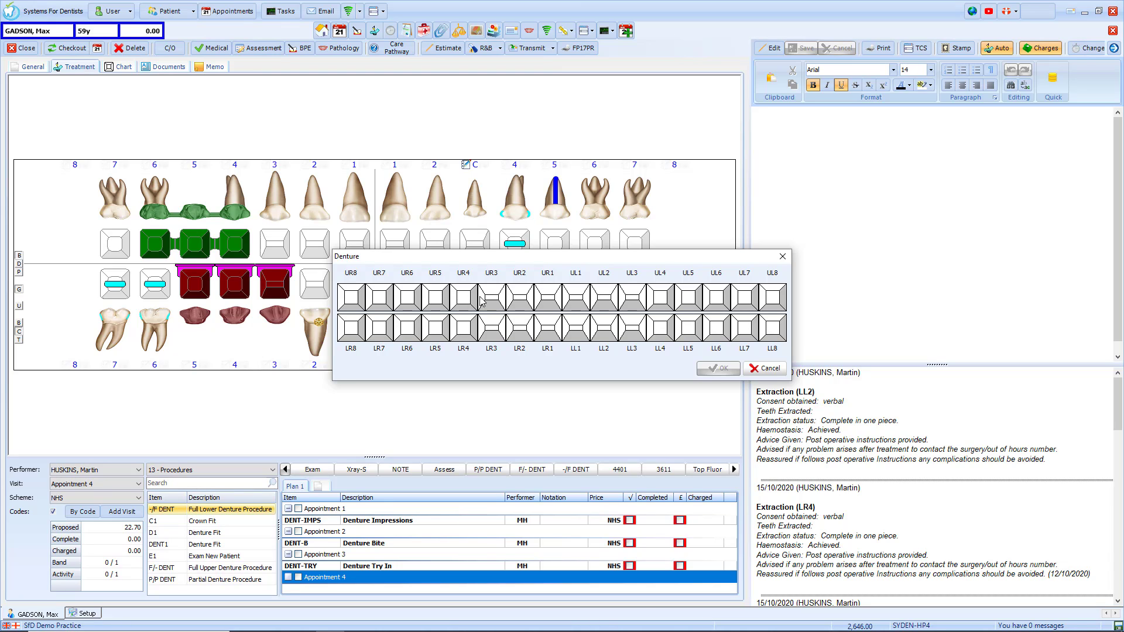
Step: Chart the partial denture on UR2, UR1, UL1 and UL2, and mark the impressions completed and charged
{"action": "left_click", "coordinate": [515, 303]}
{"action": "left_click", "coordinate": [549, 303]}
{"action": "left_click", "coordinate": [584, 297]}
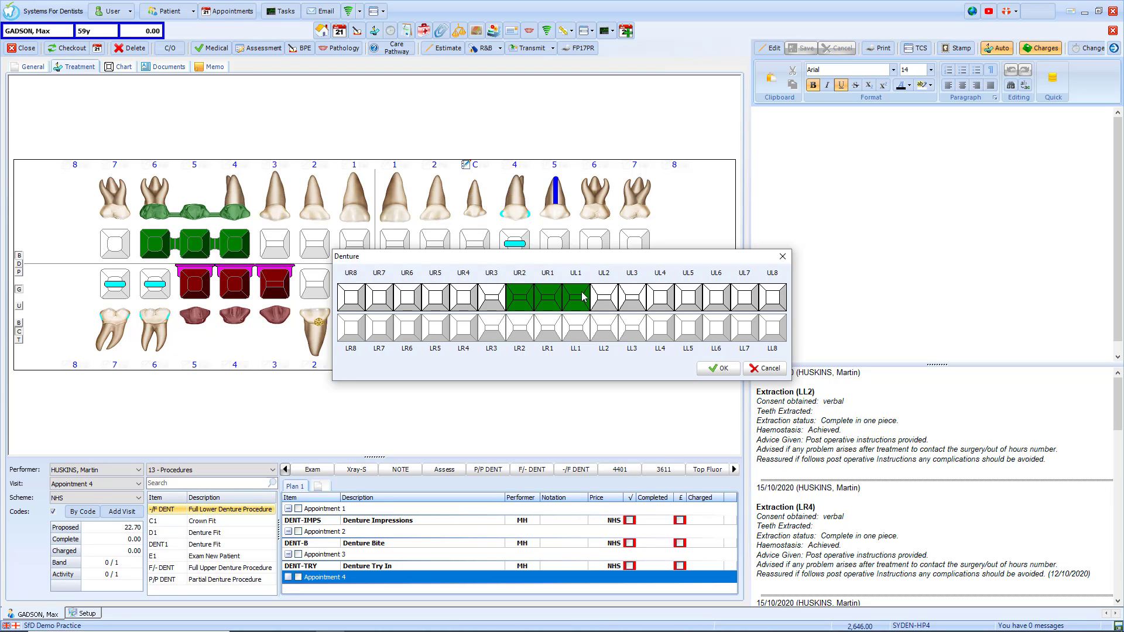
{"action": "left_click", "coordinate": [607, 296]}
{"action": "left_click", "coordinate": [723, 368]}
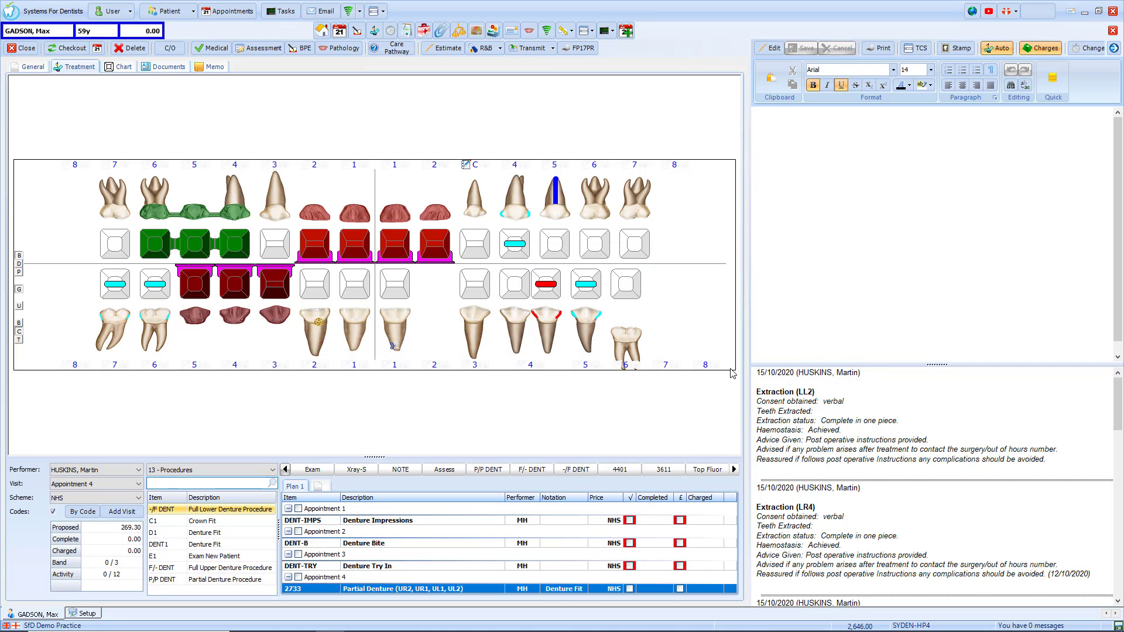
{"action": "left_click", "coordinate": [629, 520]}
{"action": "left_click", "coordinate": [680, 520]}
Step: Put Appointment 2 on the clipboard in its Treatment Visit settings
{"action": "left_click", "coordinate": [341, 534]}
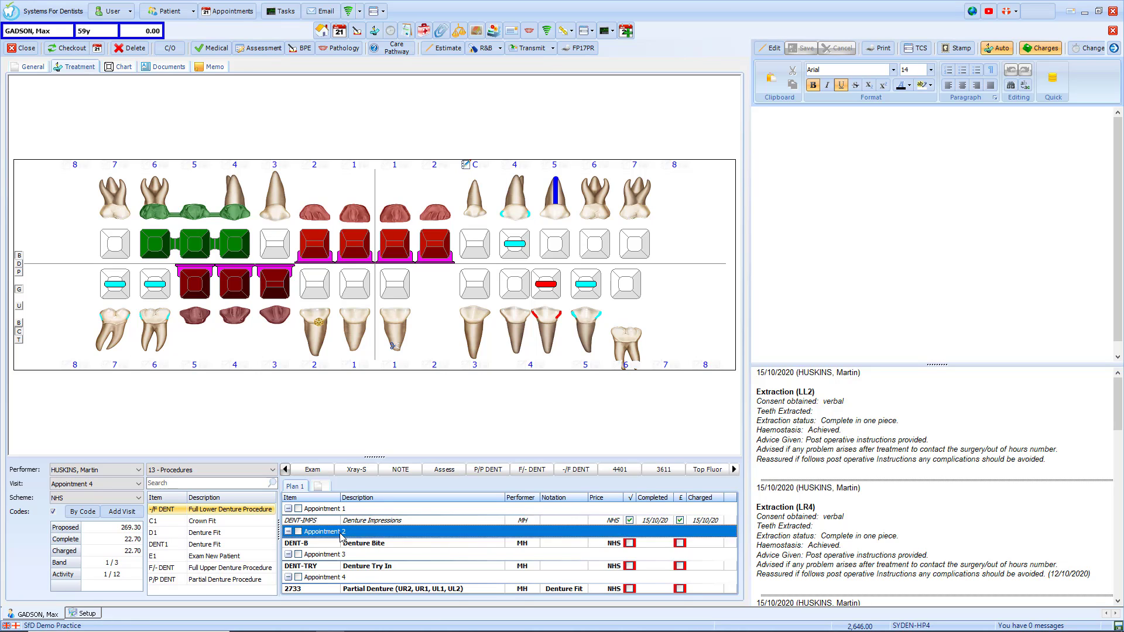
{"action": "double_click", "coordinate": [341, 534]}
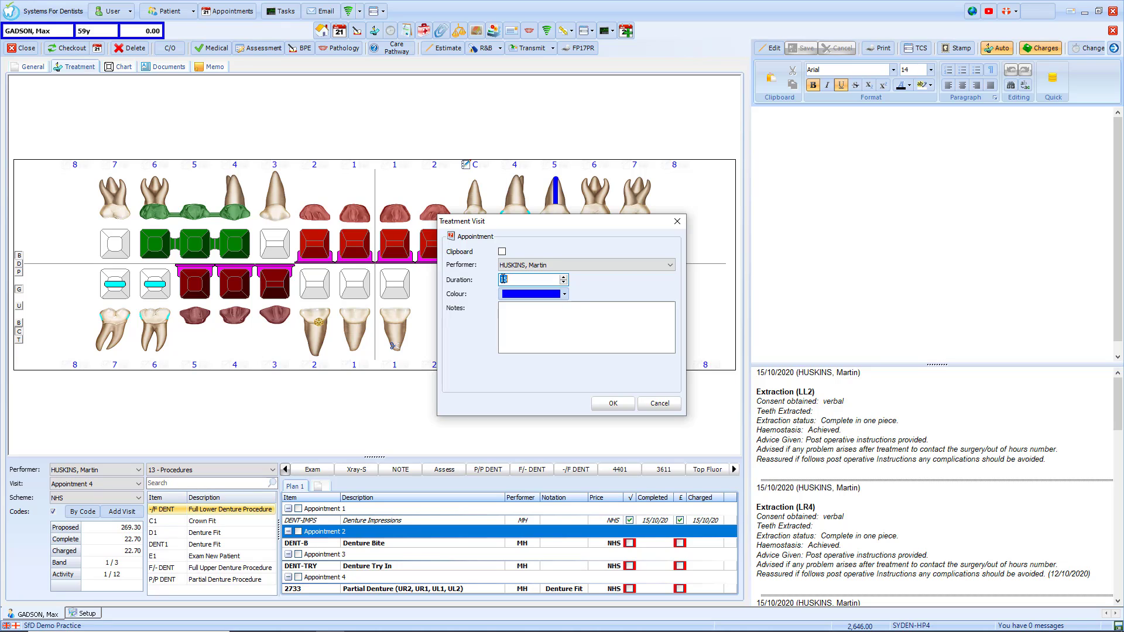
{"action": "left_click", "coordinate": [502, 252]}
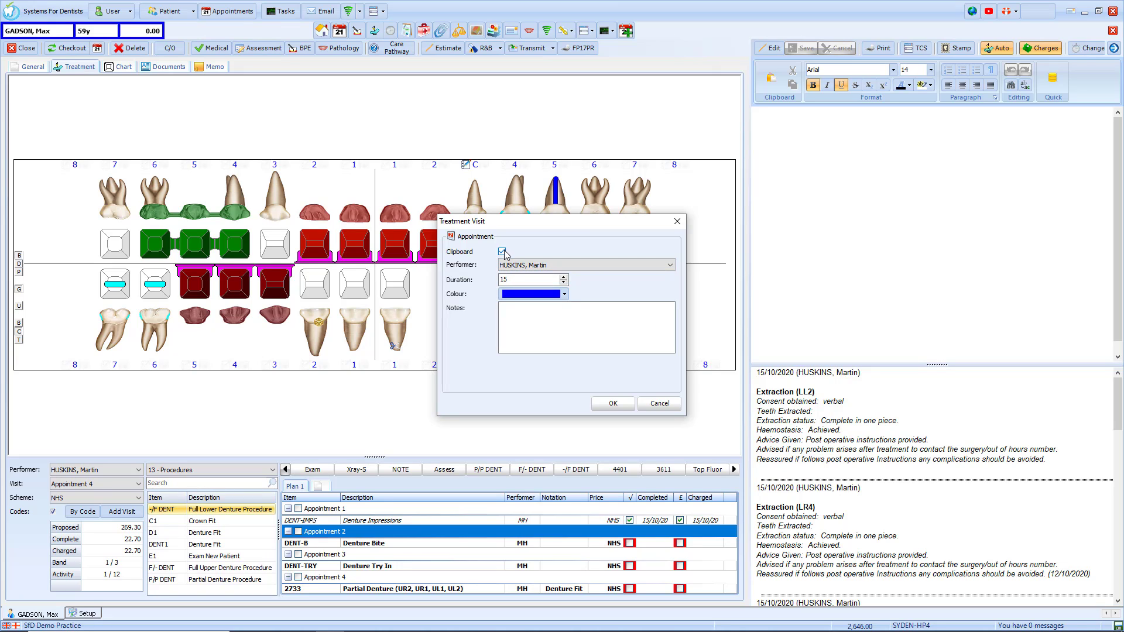
{"action": "left_click", "coordinate": [613, 404]}
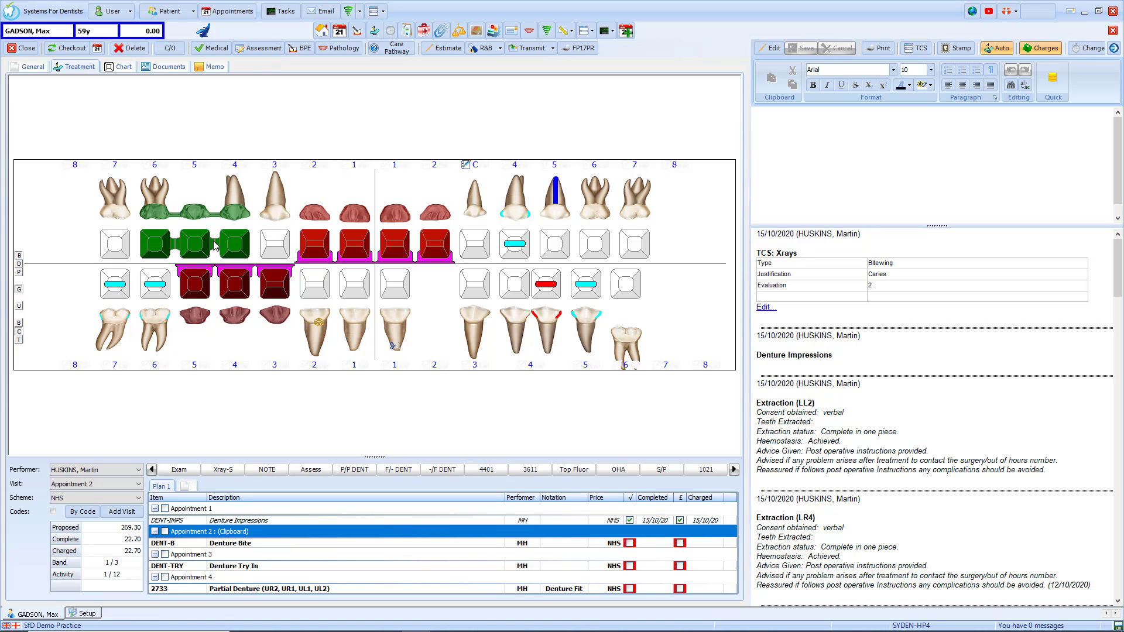
Step: In Setup's Treatment Completion Screens, review the Controls list, then start a new screen
{"action": "left_click", "coordinate": [11, 11]}
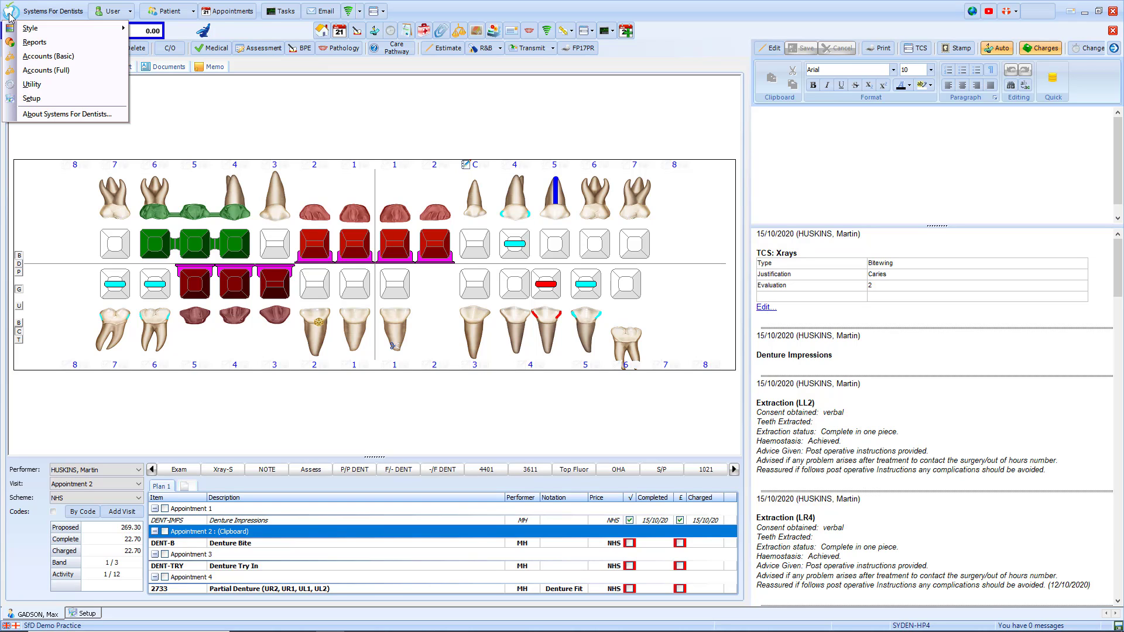
{"action": "left_click", "coordinate": [54, 105]}
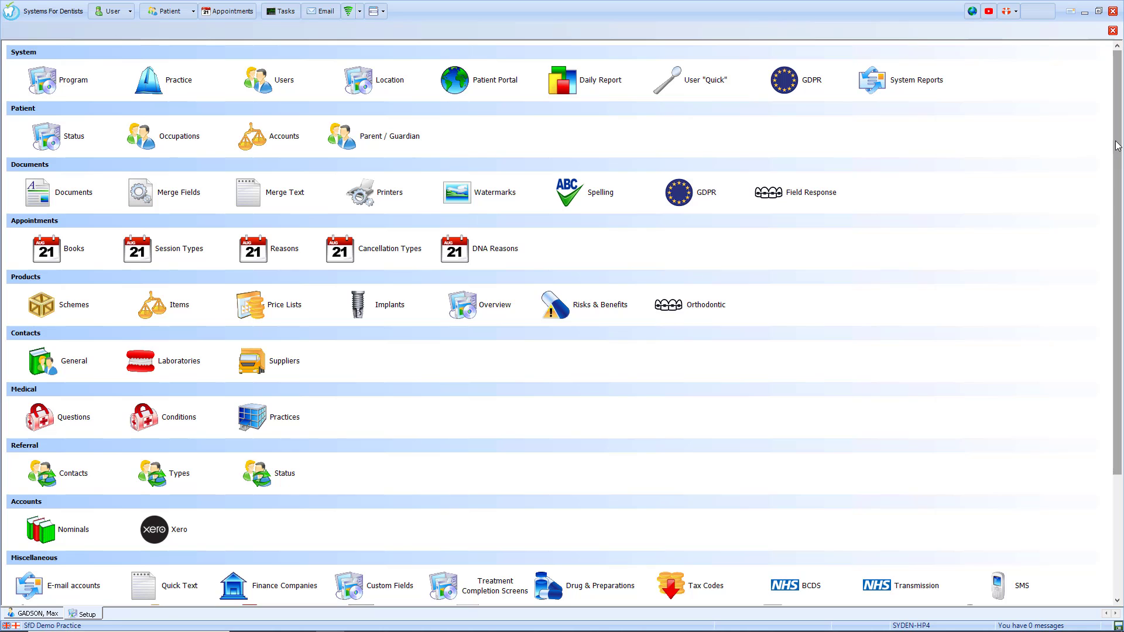
{"action": "left_click_drag", "start_coordinate": [1110, 146], "coordinate": [1121, 253]}
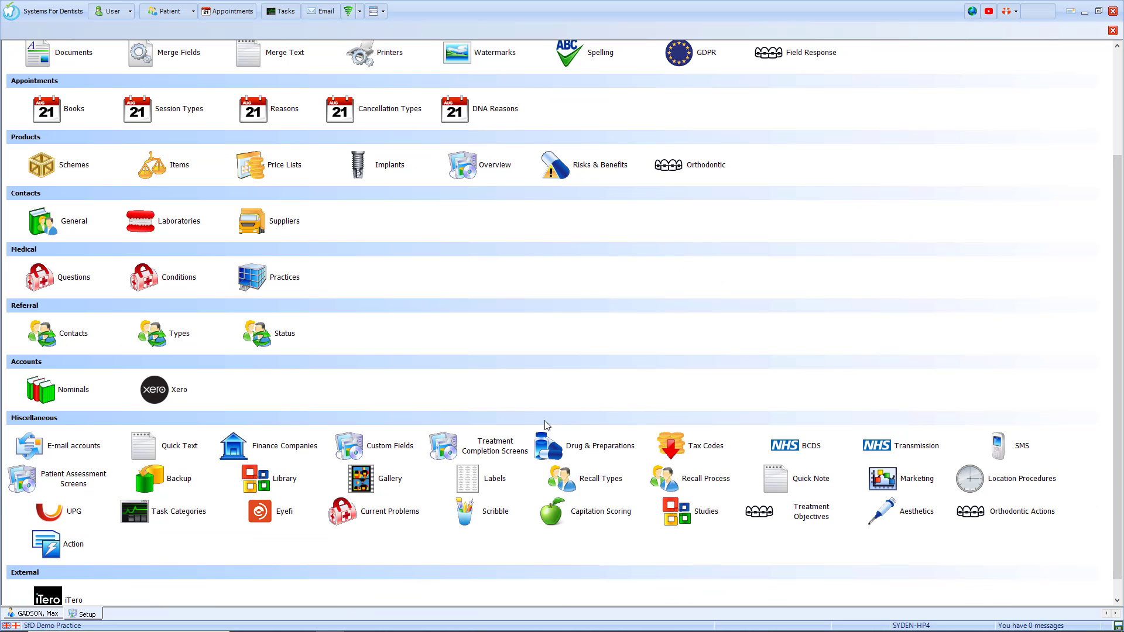
{"action": "left_click", "coordinate": [510, 446]}
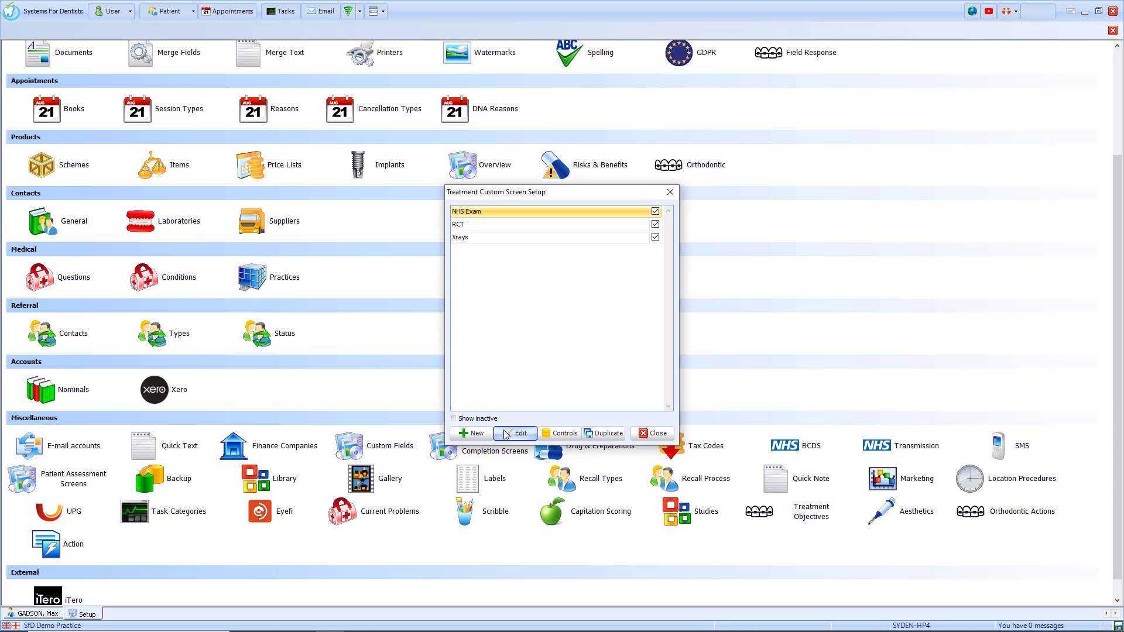
{"action": "left_click", "coordinate": [563, 436]}
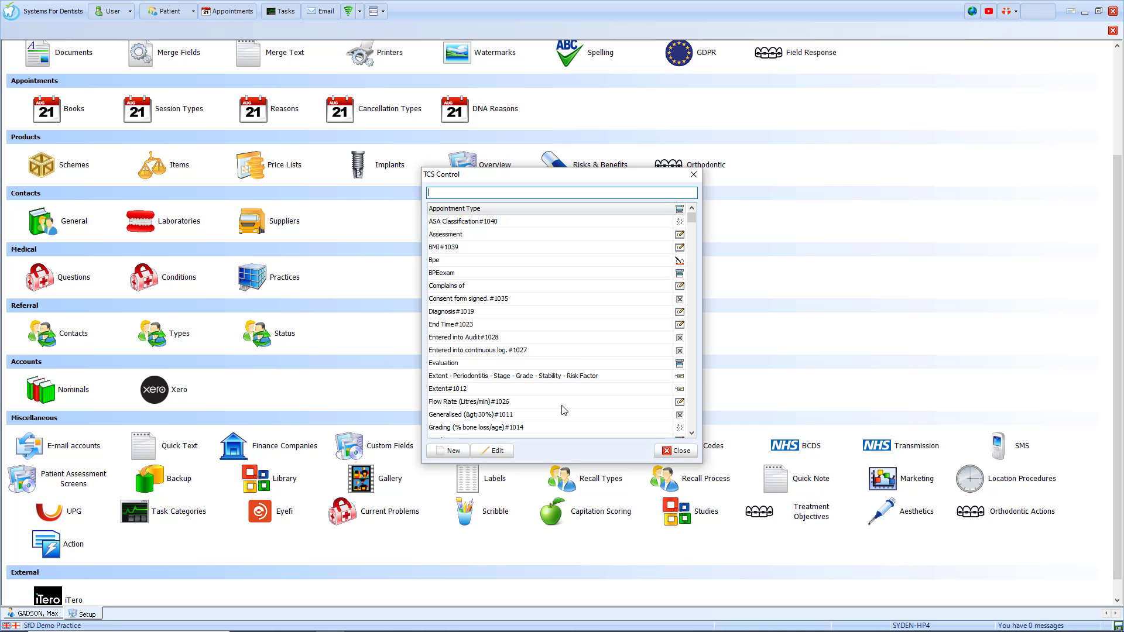
{"action": "left_click", "coordinate": [682, 454]}
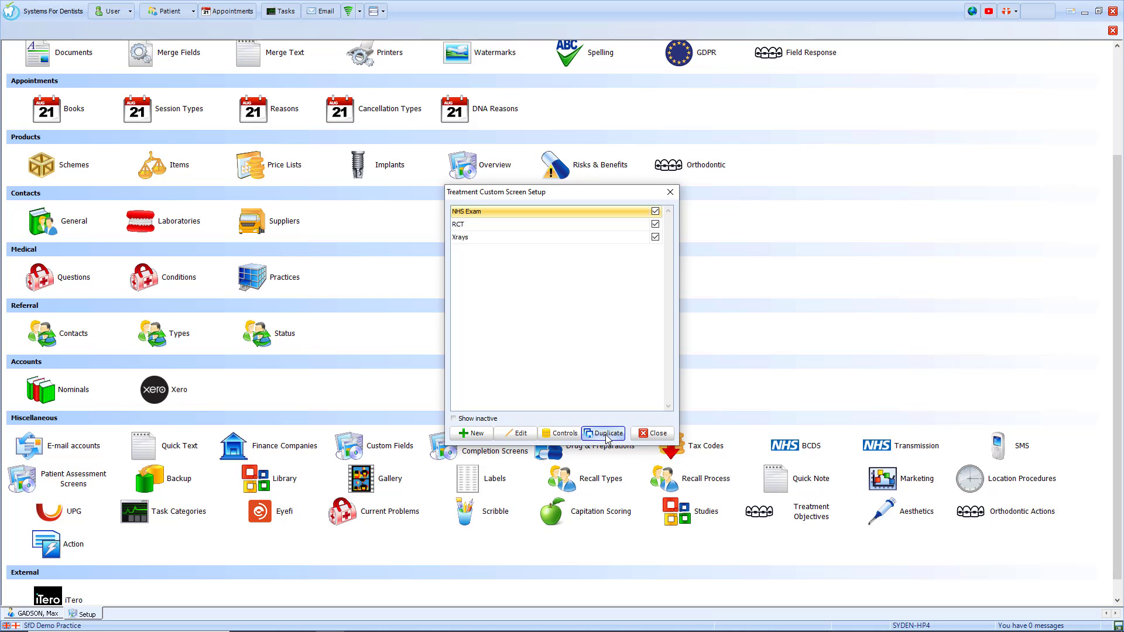
{"action": "left_click", "coordinate": [483, 438]}
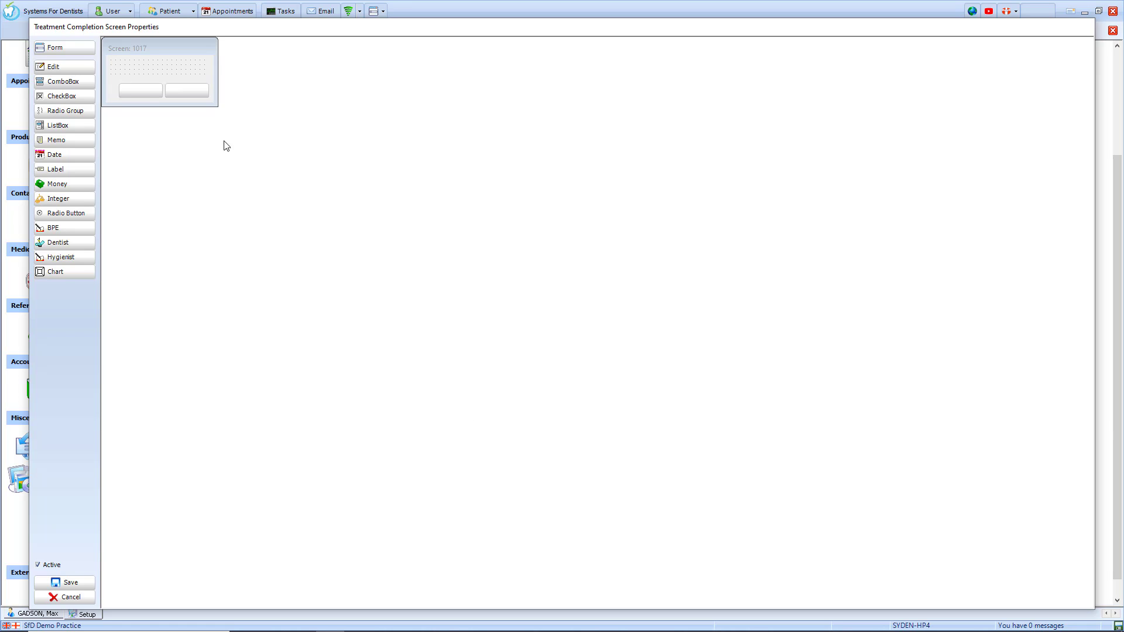
Step: Enlarge the new form and set its title to 'Local Anaesthetic'
{"action": "left_click_drag", "start_coordinate": [212, 107], "coordinate": [397, 197]}
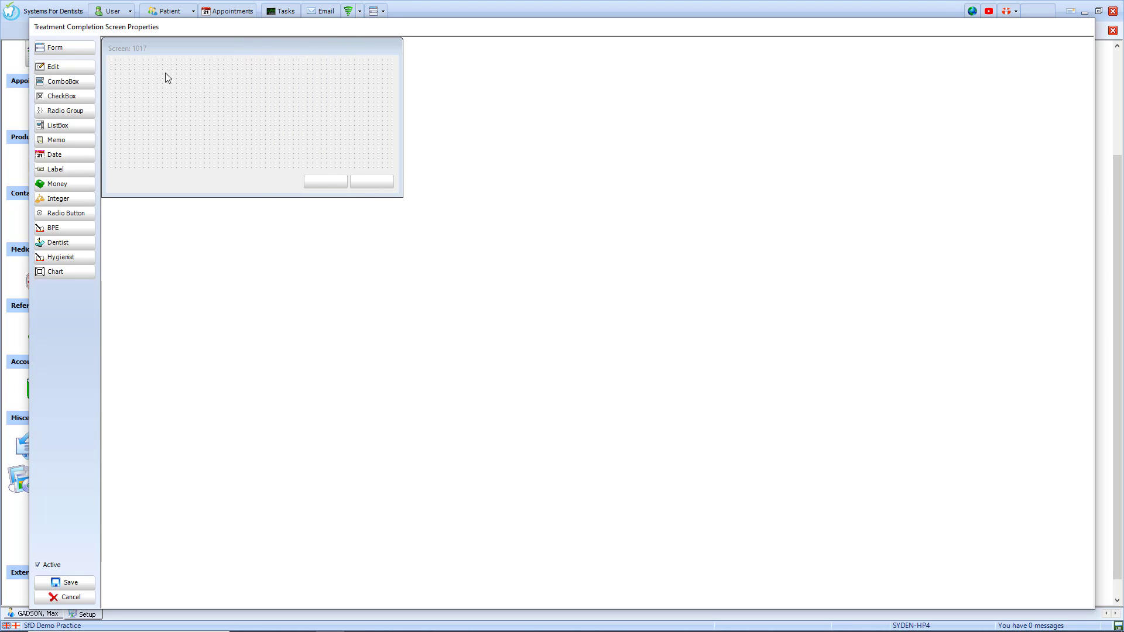
{"action": "left_click", "coordinate": [87, 53]}
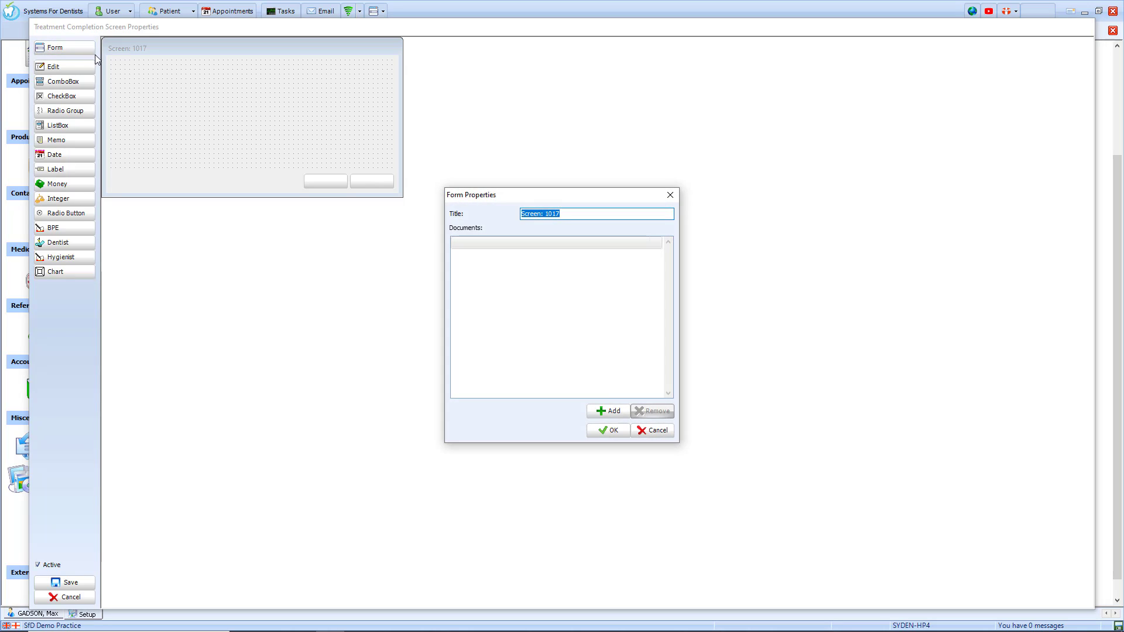
{"action": "type", "text": "Local Anaesthetic"}
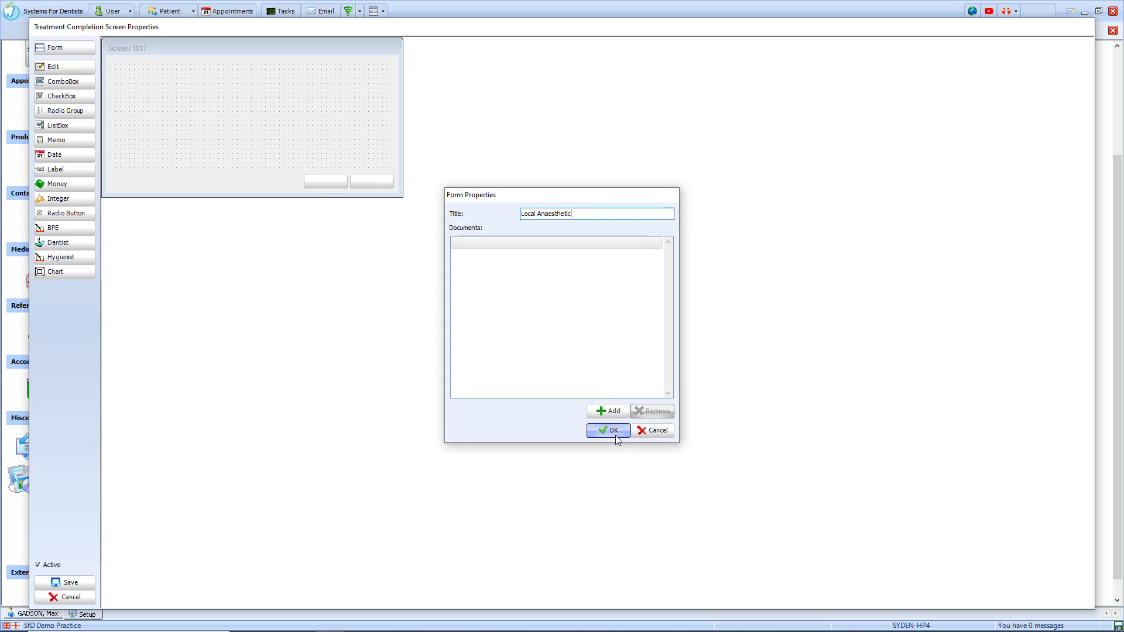
{"action": "left_click", "coordinate": [614, 434]}
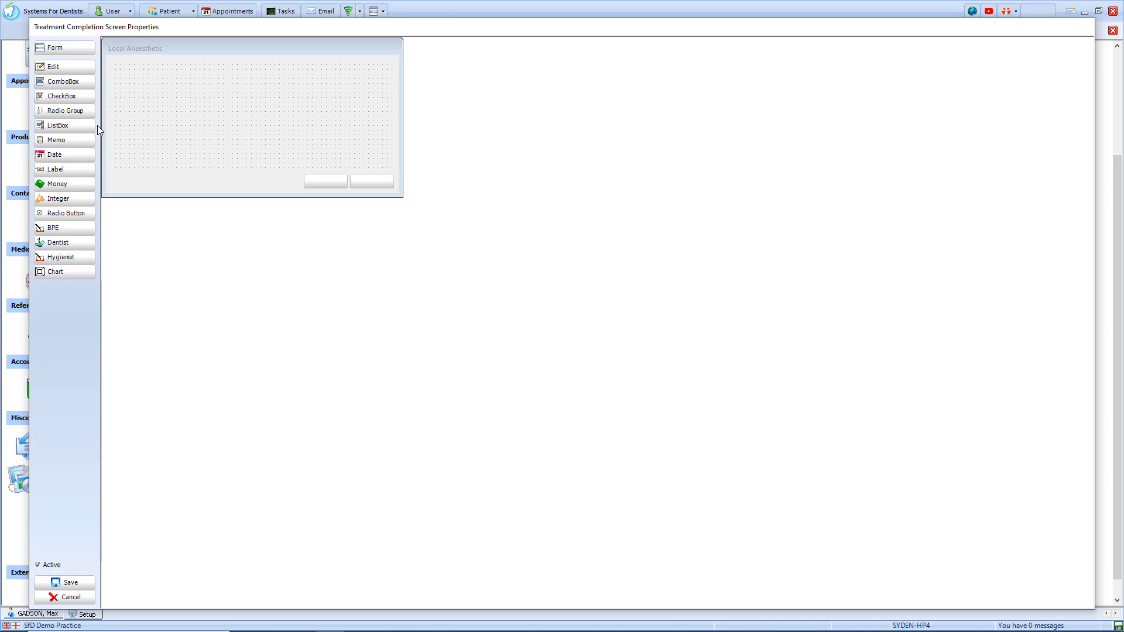
Step: Create a new dropdown field named LA_Given with a bold label, marked required
{"action": "left_click", "coordinate": [90, 89]}
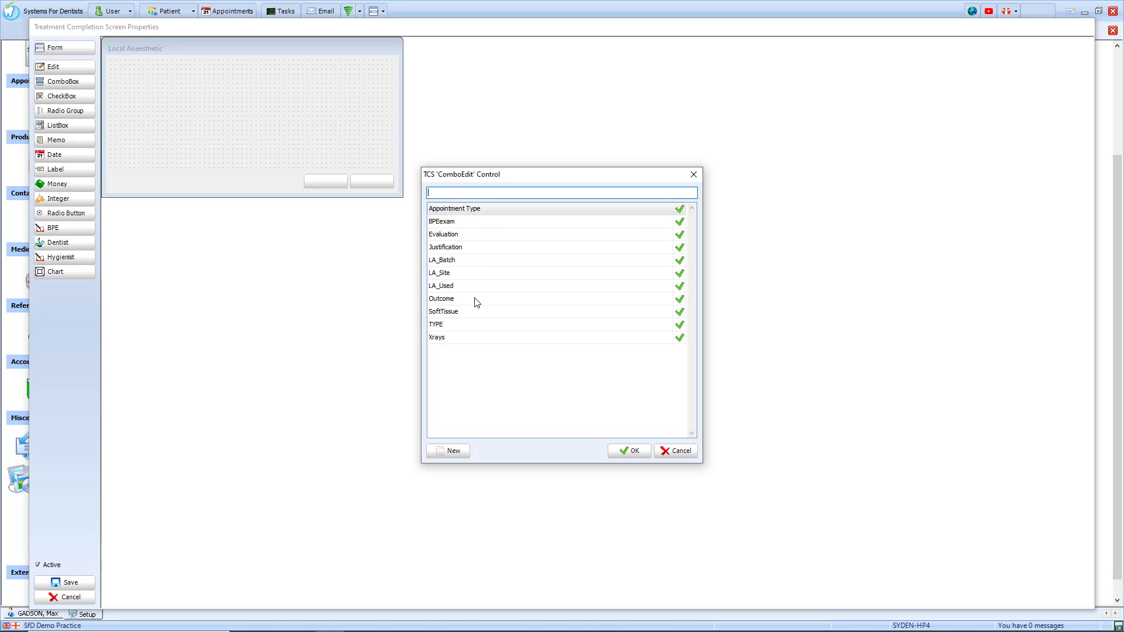
{"action": "left_click", "coordinate": [457, 451]}
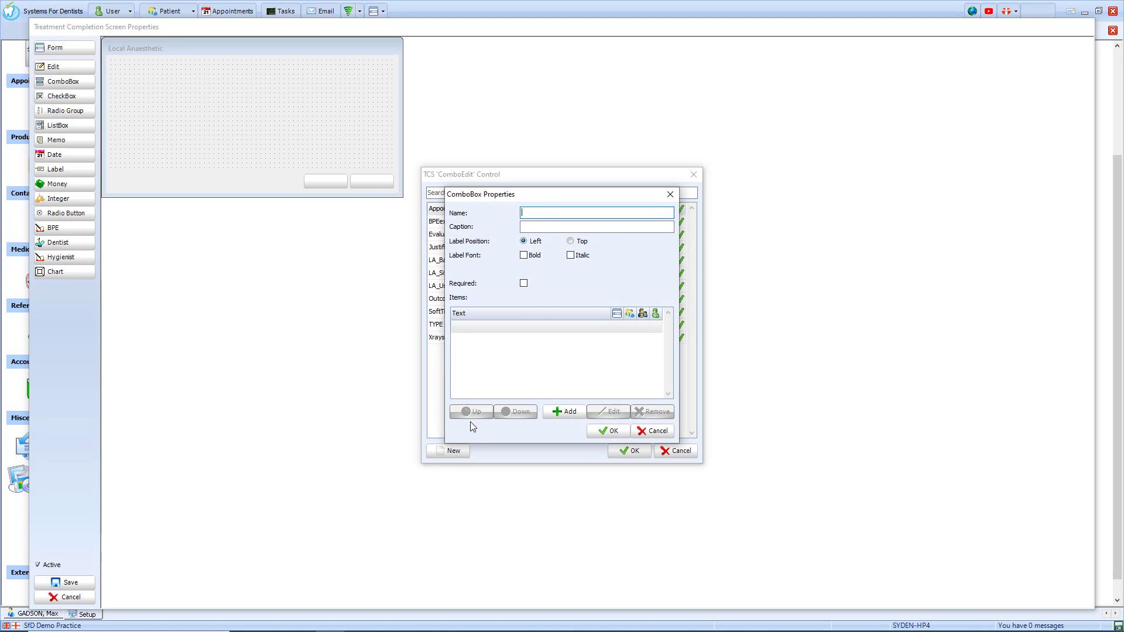
{"action": "type", "text": "LA_Given"}
{"action": "key", "text": "Tab"}
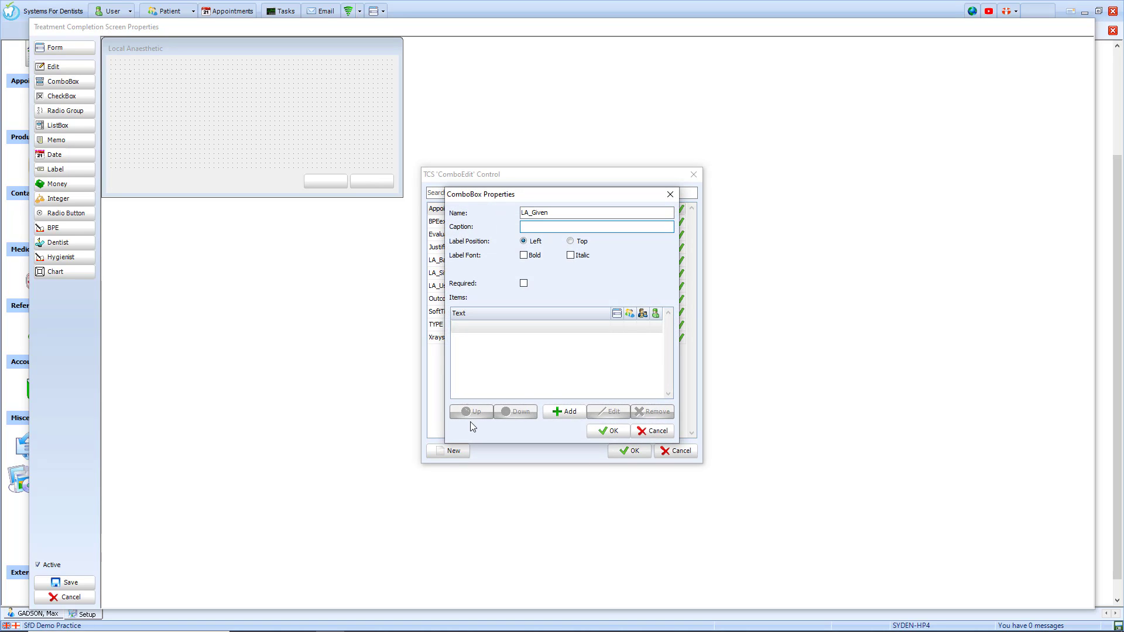
{"action": "left_click", "coordinate": [535, 259]}
{"action": "left_click", "coordinate": [524, 283]}
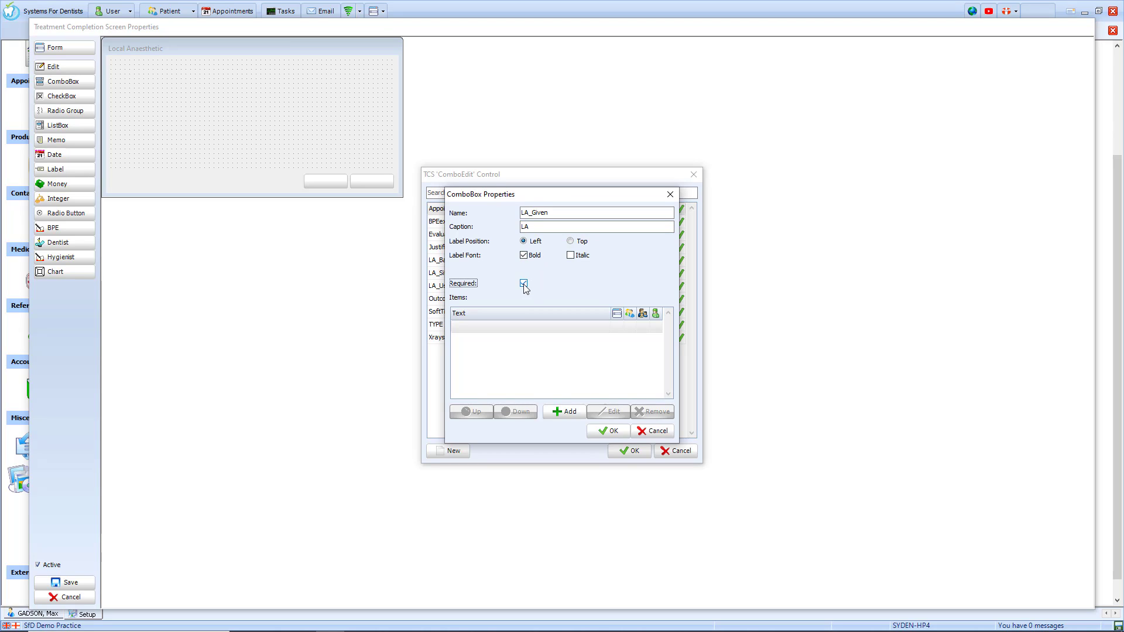
Step: Add the choices 'Articaine 4% 1:200000 Adrenalin' and 'Citanest 3% With Octapressin', then position the dropdown
{"action": "left_click", "coordinate": [564, 412]}
{"action": "type", "text": "Articaine 4% 1:200000 Adrenalin"}
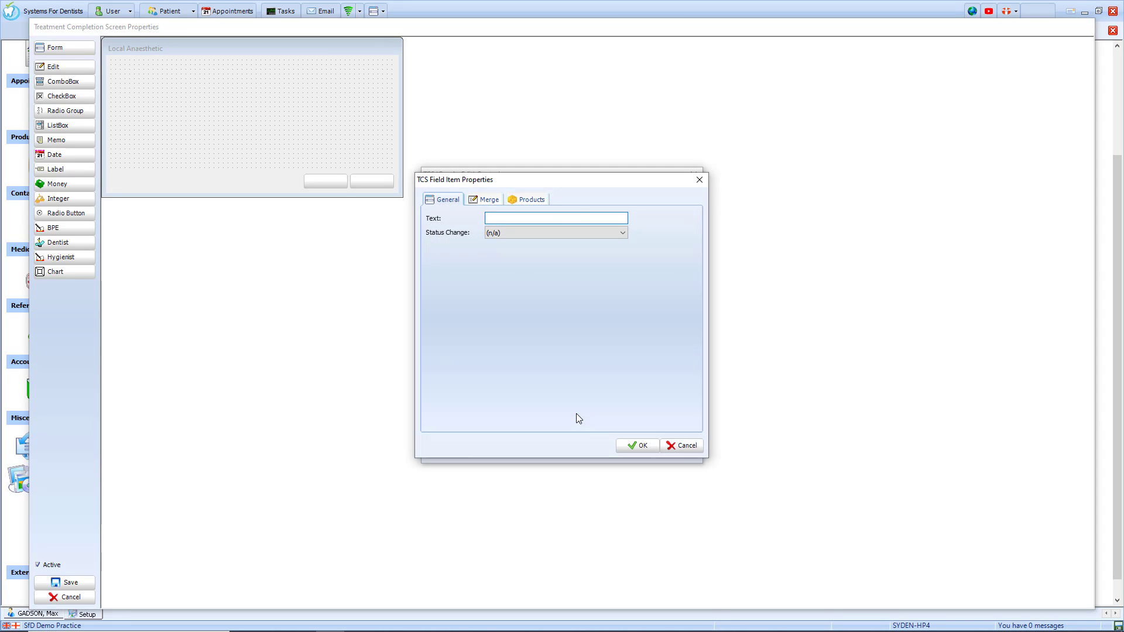
{"action": "left_click", "coordinate": [638, 445]}
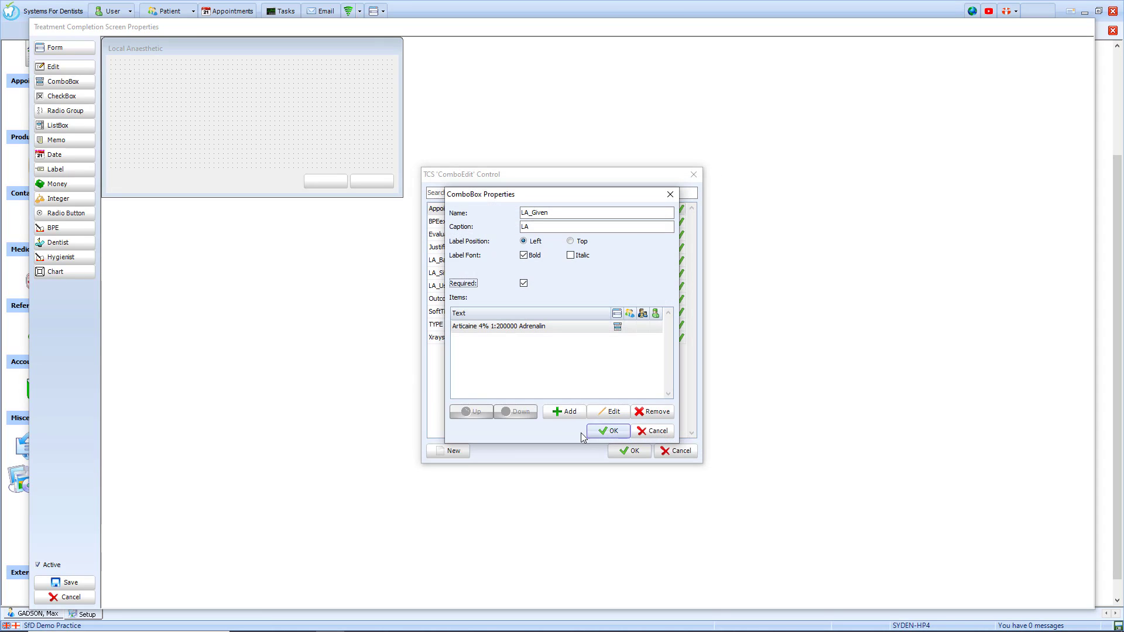
{"action": "left_click", "coordinate": [567, 413]}
{"action": "type", "text": "Citanest 3% With Octapressin"}
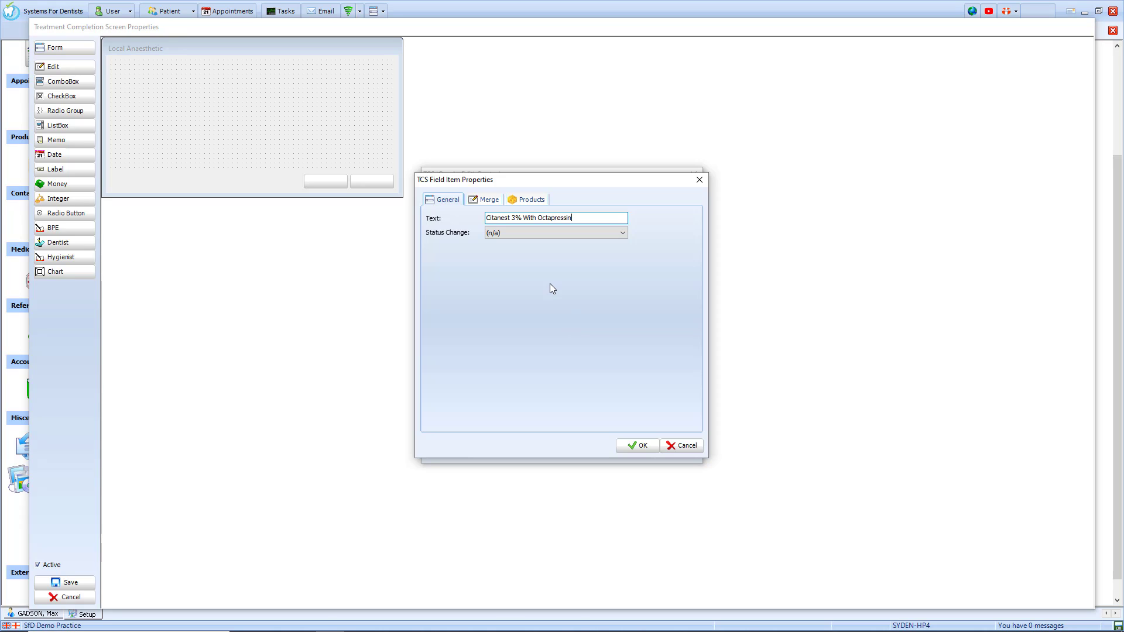
{"action": "left_click", "coordinate": [643, 446]}
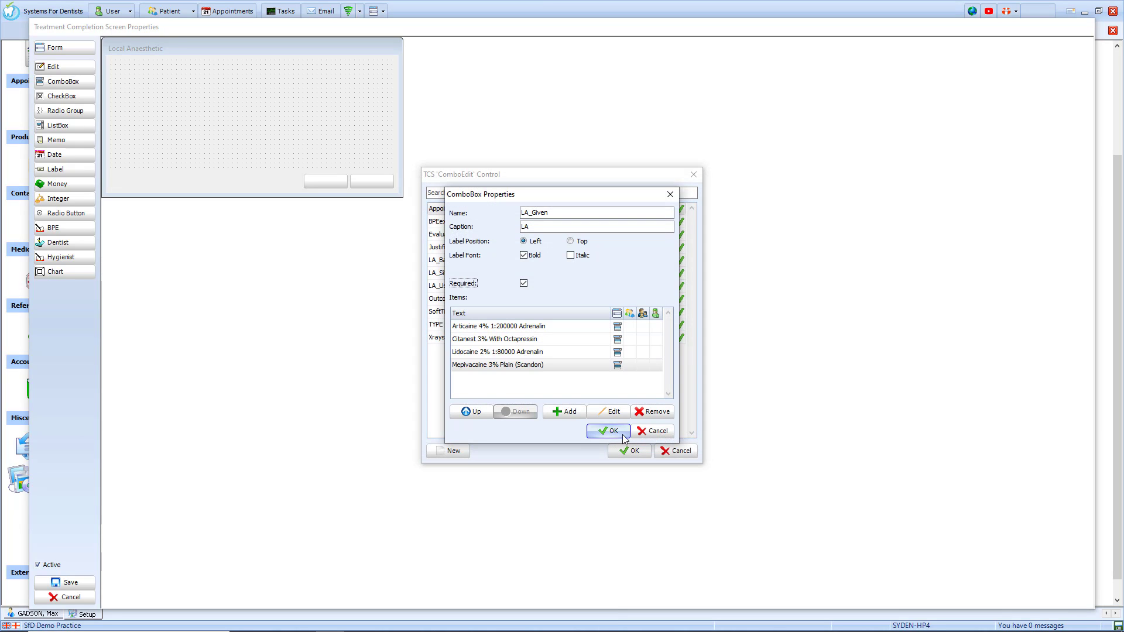
{"action": "left_click", "coordinate": [623, 436]}
{"action": "left_click_drag", "start_coordinate": [175, 74], "coordinate": [193, 83]}
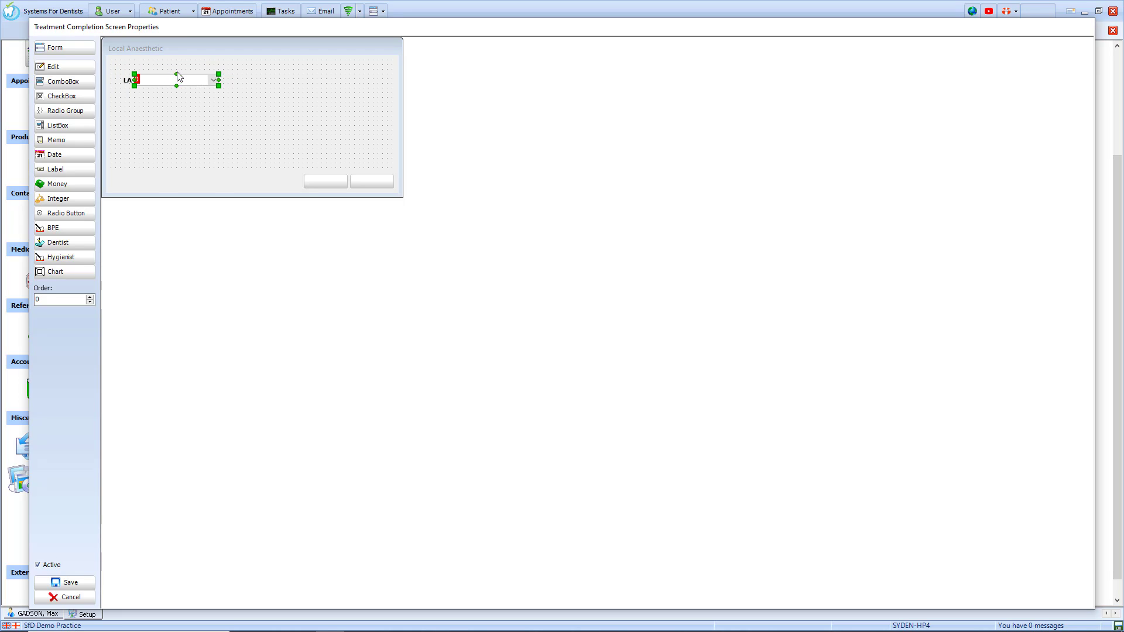
Step: Add the existing LA_Dose field and place Dose / ml to the right of LA
{"action": "left_click", "coordinate": [76, 67]}
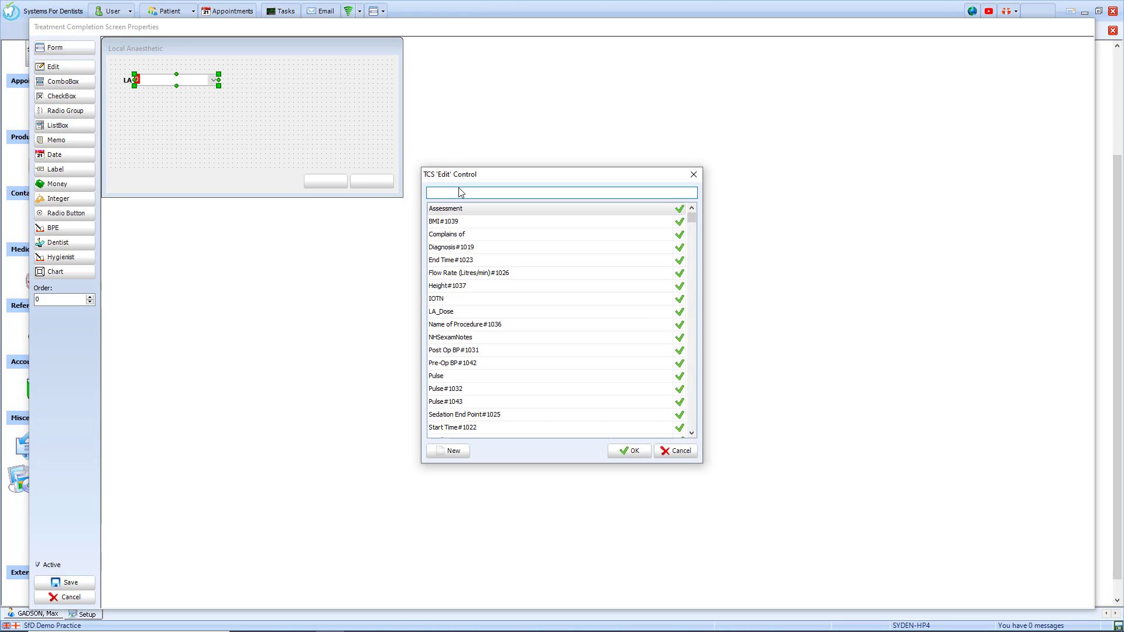
{"action": "type", "text": "dose"}
{"action": "double_click", "coordinate": [459, 214]}
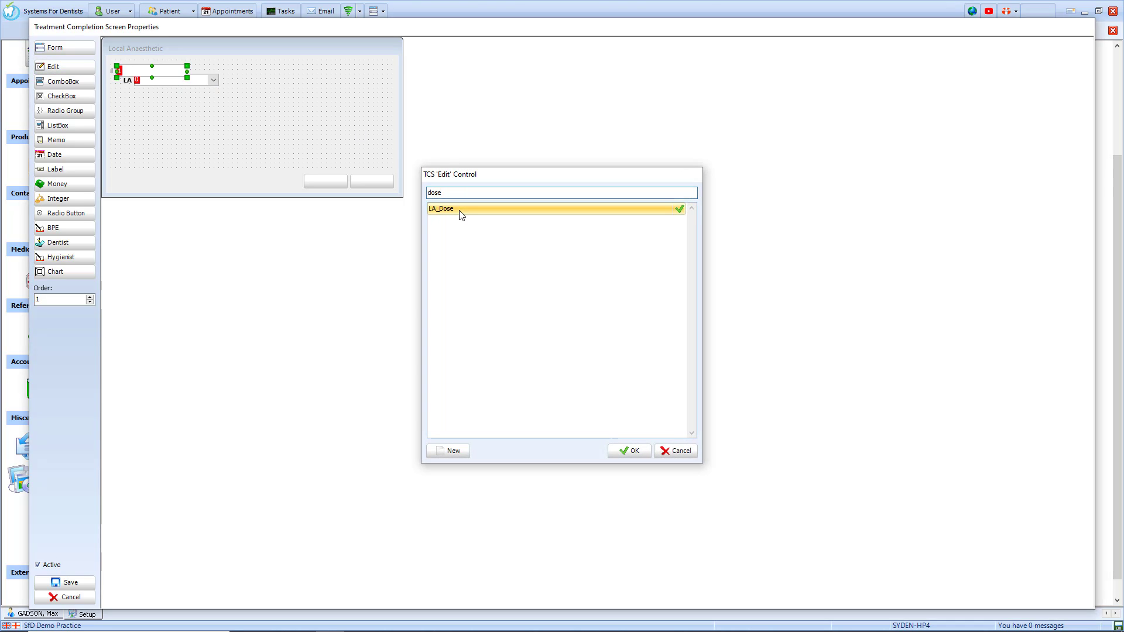
{"action": "left_click_drag", "start_coordinate": [157, 75], "coordinate": [312, 84]}
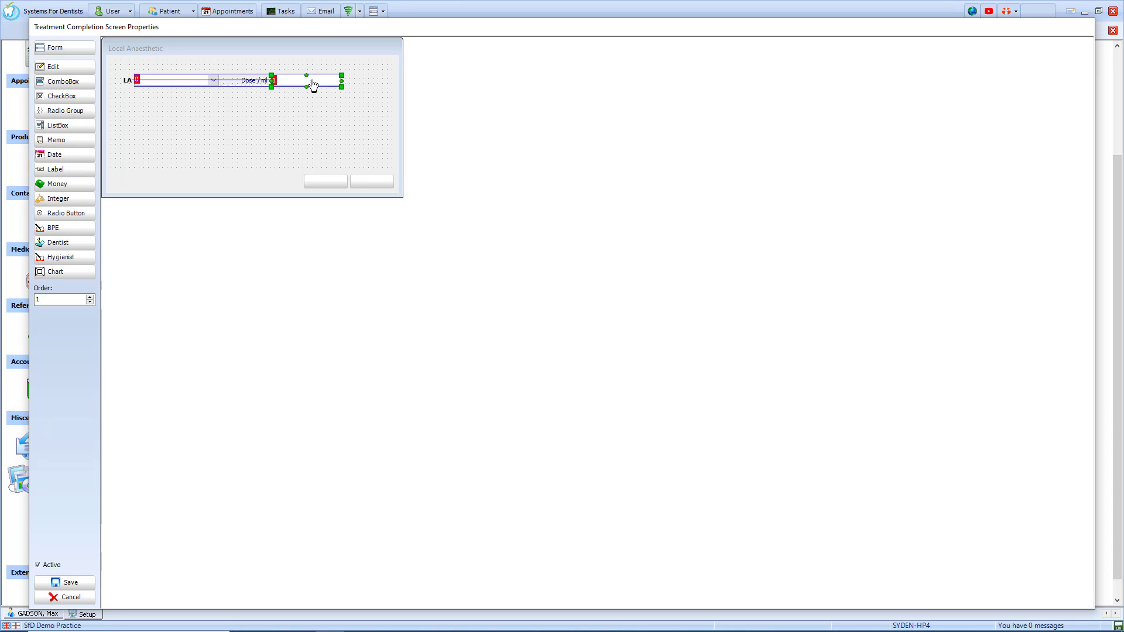
Step: Add the existing LA_Site dropdown and position it just below LA
{"action": "left_click", "coordinate": [91, 82]}
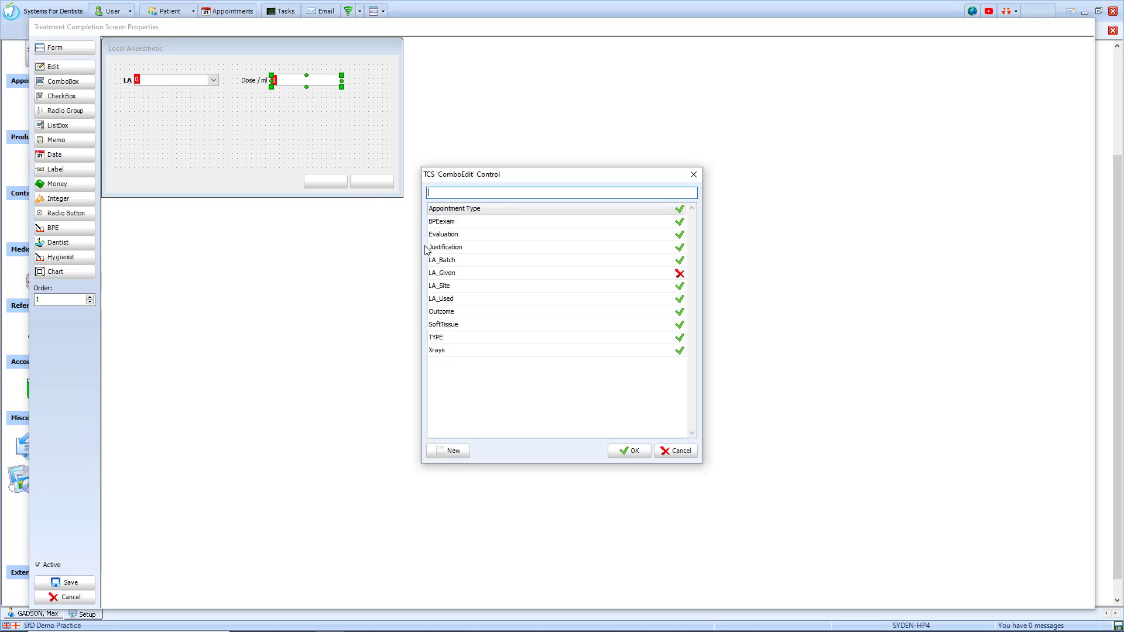
{"action": "double_click", "coordinate": [434, 282]}
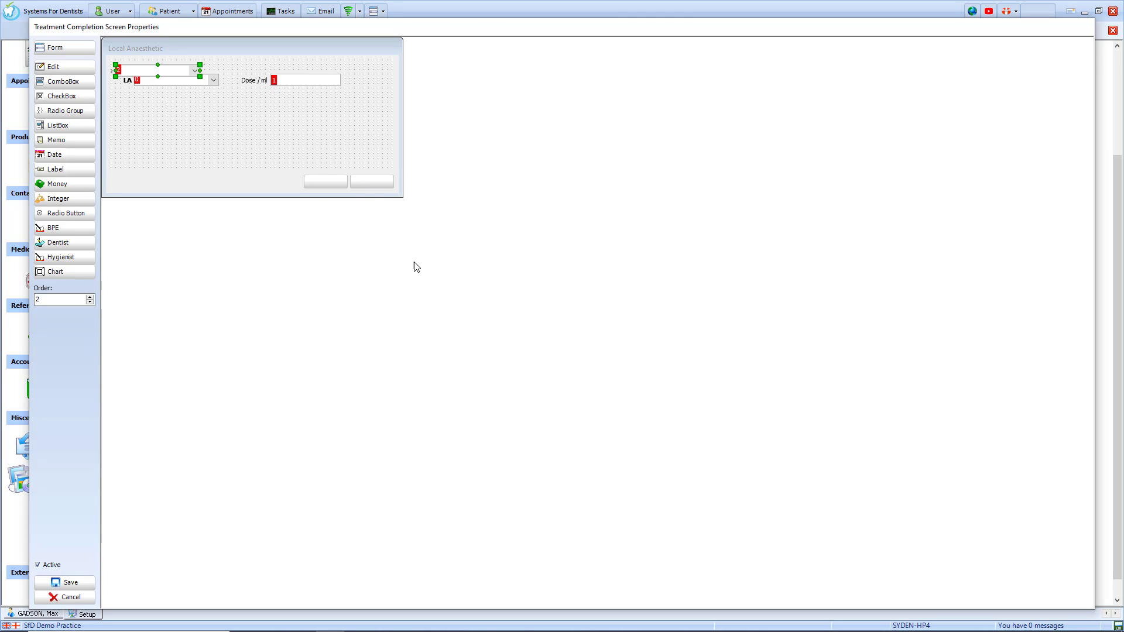
{"action": "left_click_drag", "start_coordinate": [180, 75], "coordinate": [340, 101]}
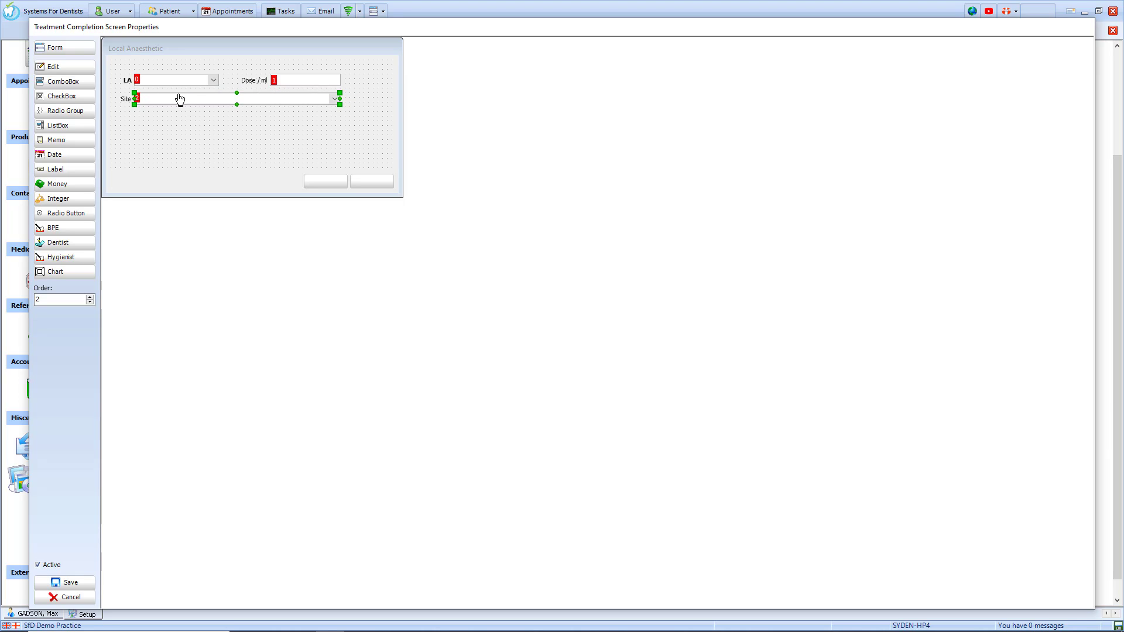
{"action": "left_click", "coordinate": [76, 97]}
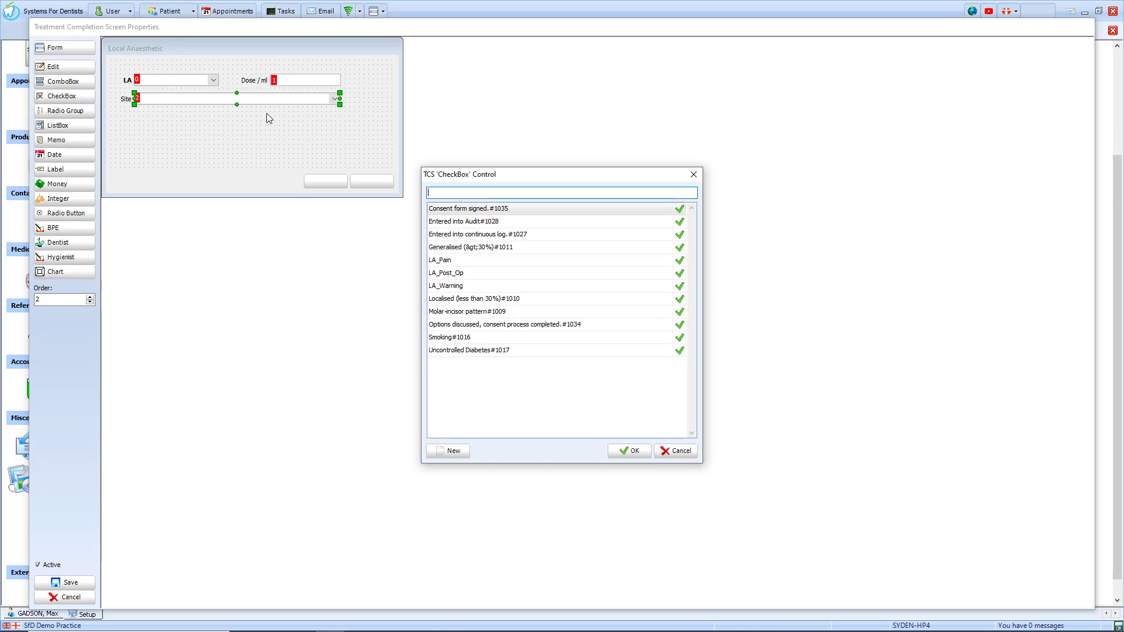
Step: Add the LA Warnings Given, Pain and Post Operative Care tick boxes below the Site row
{"action": "double_click", "coordinate": [446, 286]}
{"action": "left_click_drag", "start_coordinate": [160, 109], "coordinate": [183, 133]}
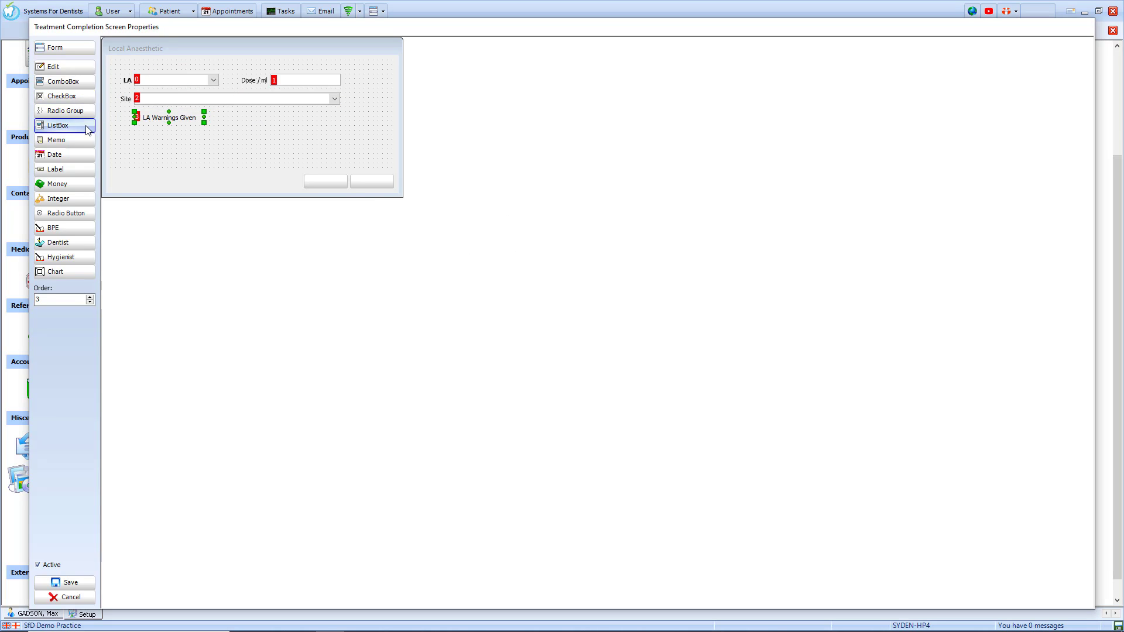
{"action": "left_click", "coordinate": [83, 99]}
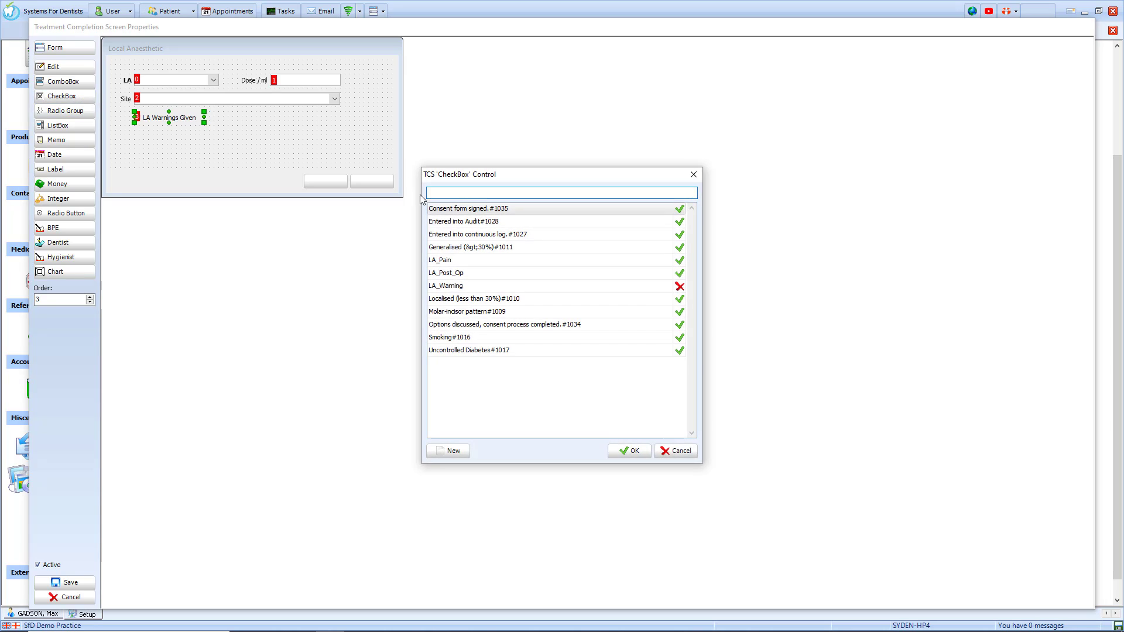
{"action": "double_click", "coordinate": [443, 266]}
{"action": "left_click_drag", "start_coordinate": [168, 75], "coordinate": [275, 121]}
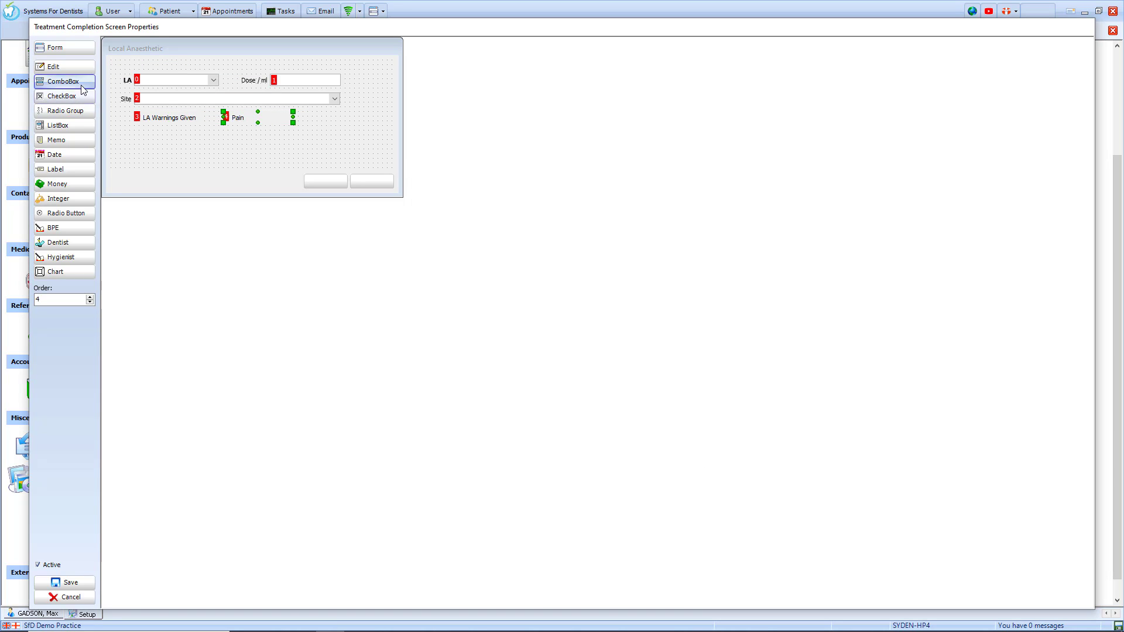
{"action": "left_click", "coordinate": [62, 96]}
{"action": "double_click", "coordinate": [455, 274]}
{"action": "left_click_drag", "start_coordinate": [167, 75], "coordinate": [187, 135]}
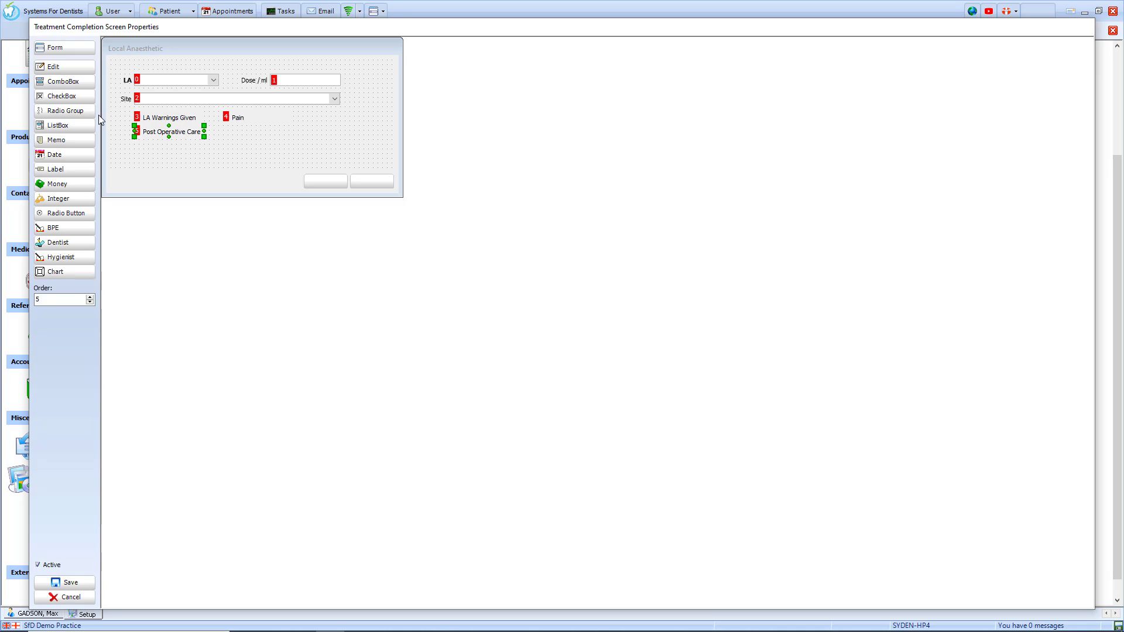
Step: Make the form taller and place the NOTES memo box below Post Operative Care
{"action": "left_click", "coordinate": [85, 143]}
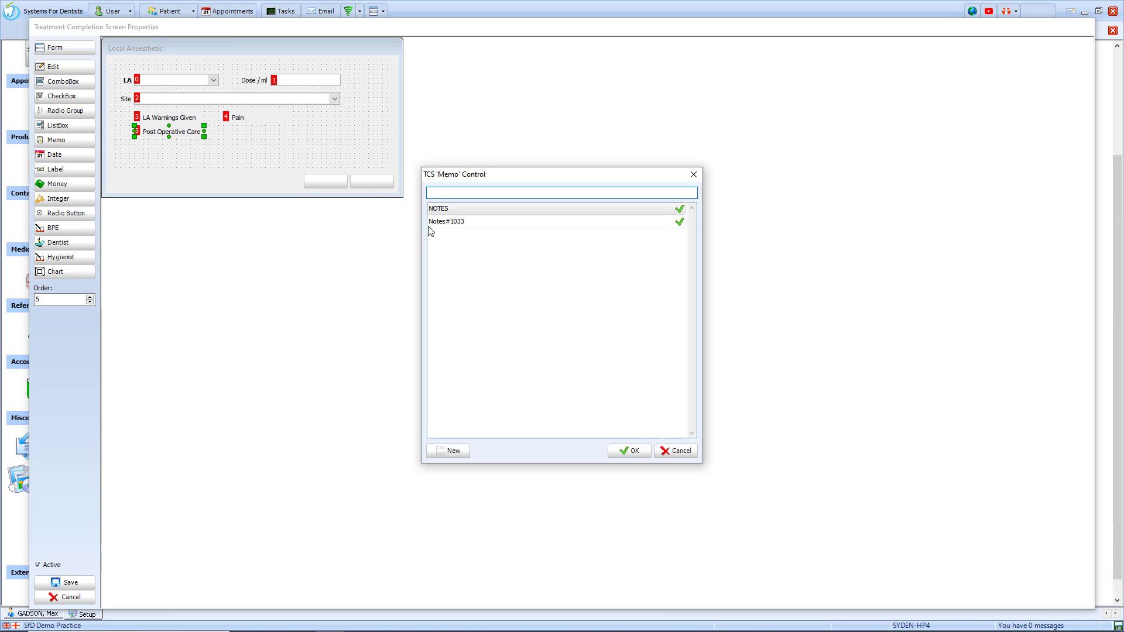
{"action": "left_click", "coordinate": [440, 212]}
{"action": "left_click_drag", "start_coordinate": [402, 197], "coordinate": [402, 253]}
{"action": "left_click_drag", "start_coordinate": [199, 116], "coordinate": [211, 173]}
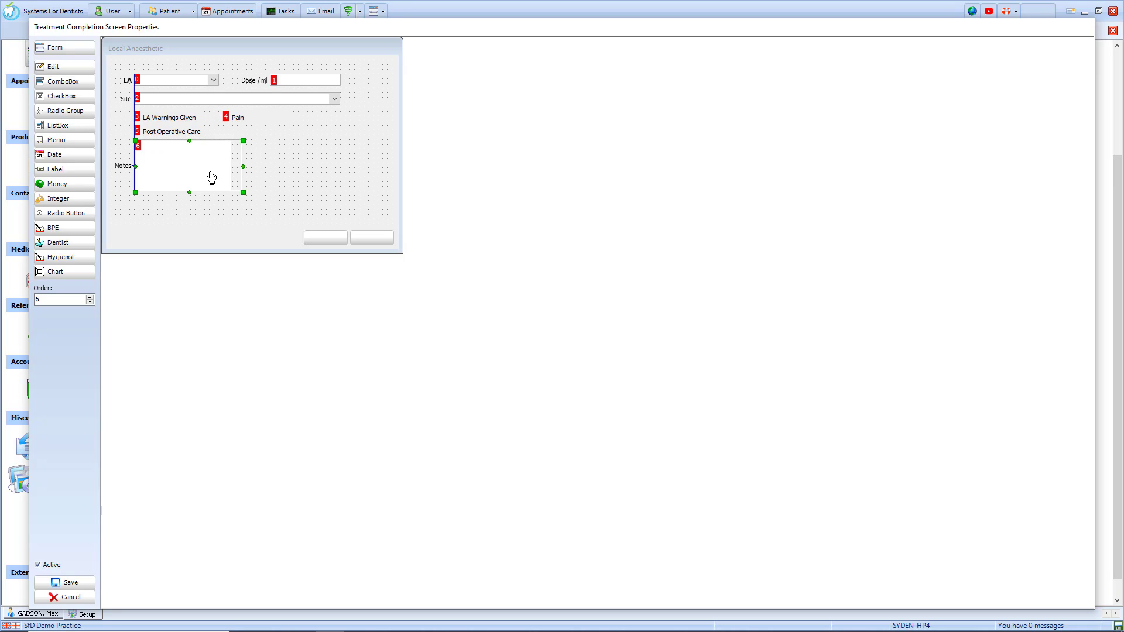
{"action": "left_click", "coordinate": [76, 155]}
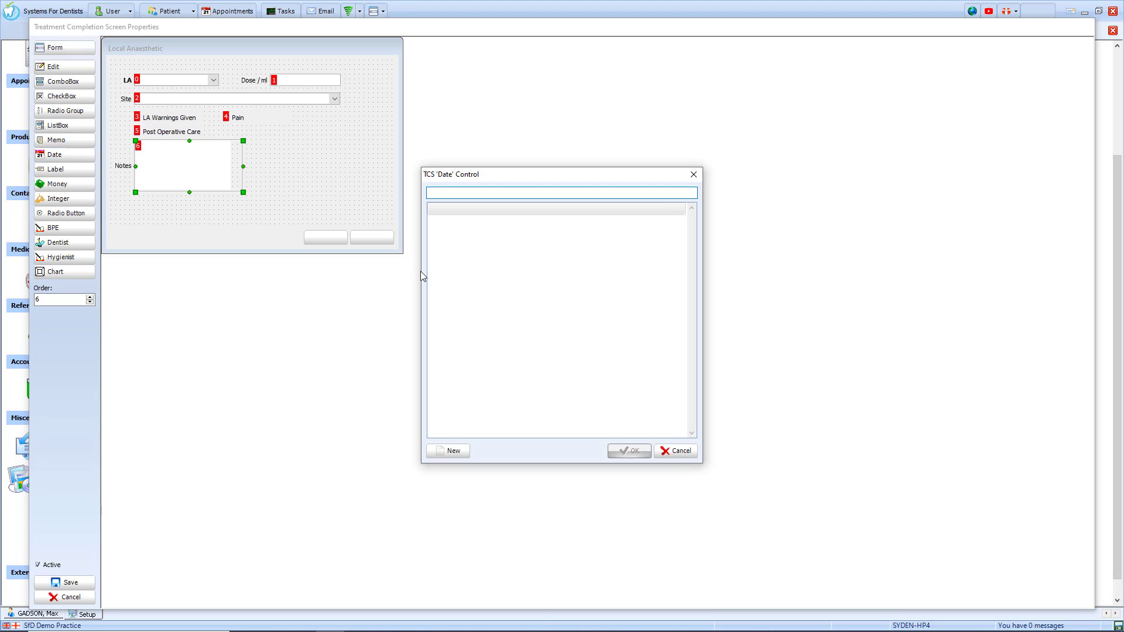
Step: Create a new LA_Date date field captioned LA_Date and line it up below Notes
{"action": "left_click", "coordinate": [451, 450]}
{"action": "type", "text": "LA_Date"}
{"action": "key", "text": "Tab"}
{"action": "type", "text": "LA_Date"}
{"action": "left_click", "coordinate": [592, 431]}
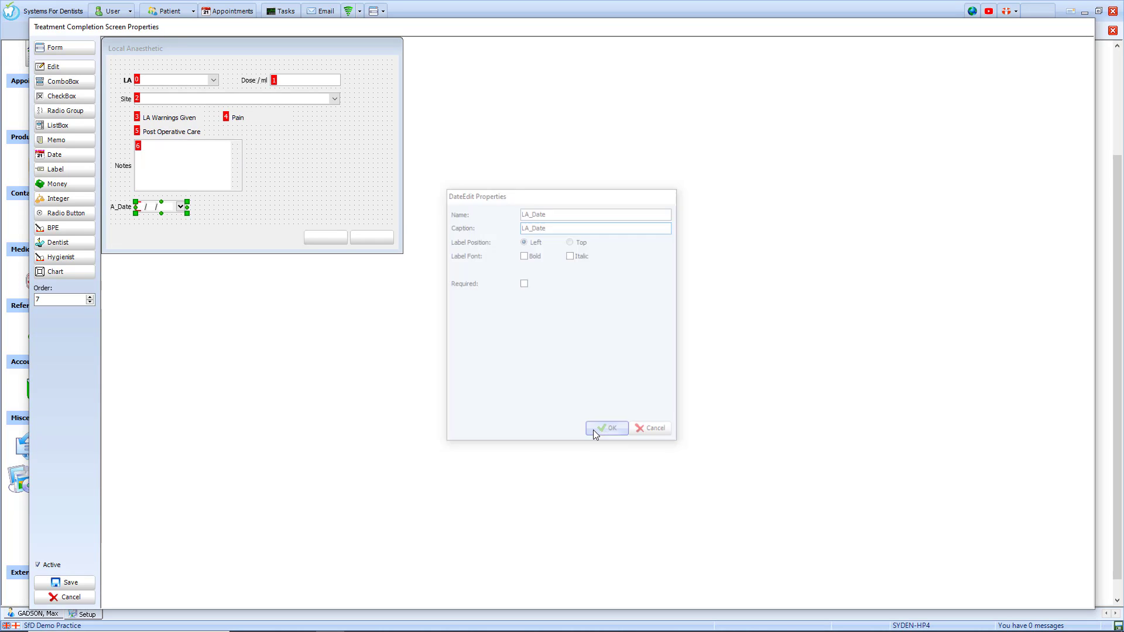
{"action": "left_click_drag", "start_coordinate": [180, 209], "coordinate": [189, 211]}
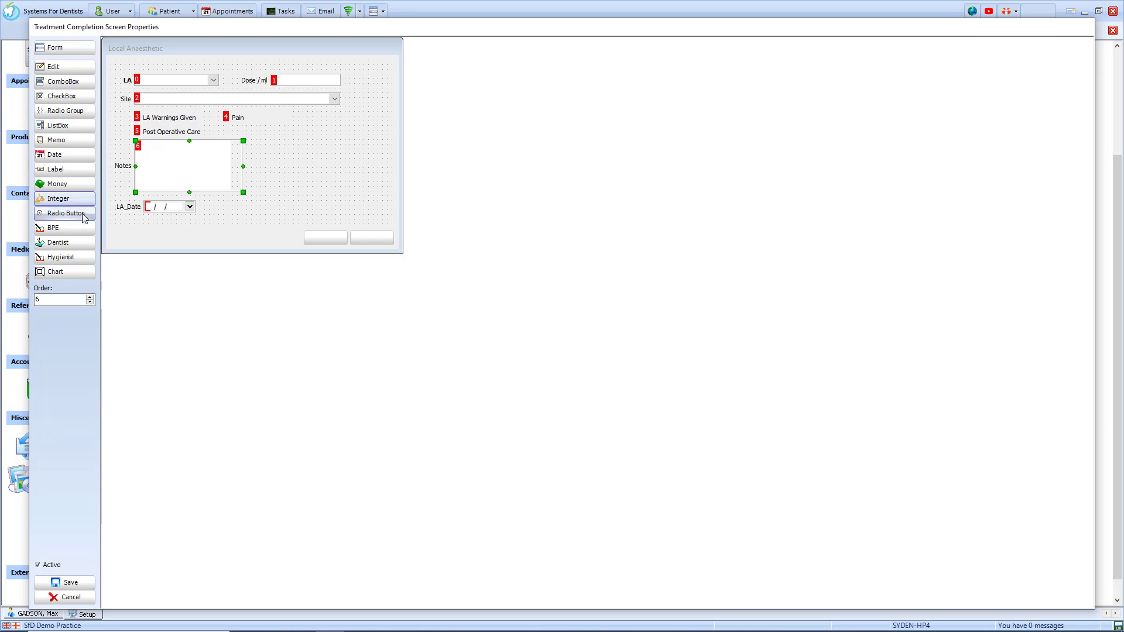
Step: Enlarge the form and add an LA_Given_By dentist field captioned Dentist, aligned with LA_Date
{"action": "left_click_drag", "start_coordinate": [402, 255], "coordinate": [400, 274]}
{"action": "left_click", "coordinate": [61, 243]}
{"action": "left_click", "coordinate": [448, 451]}
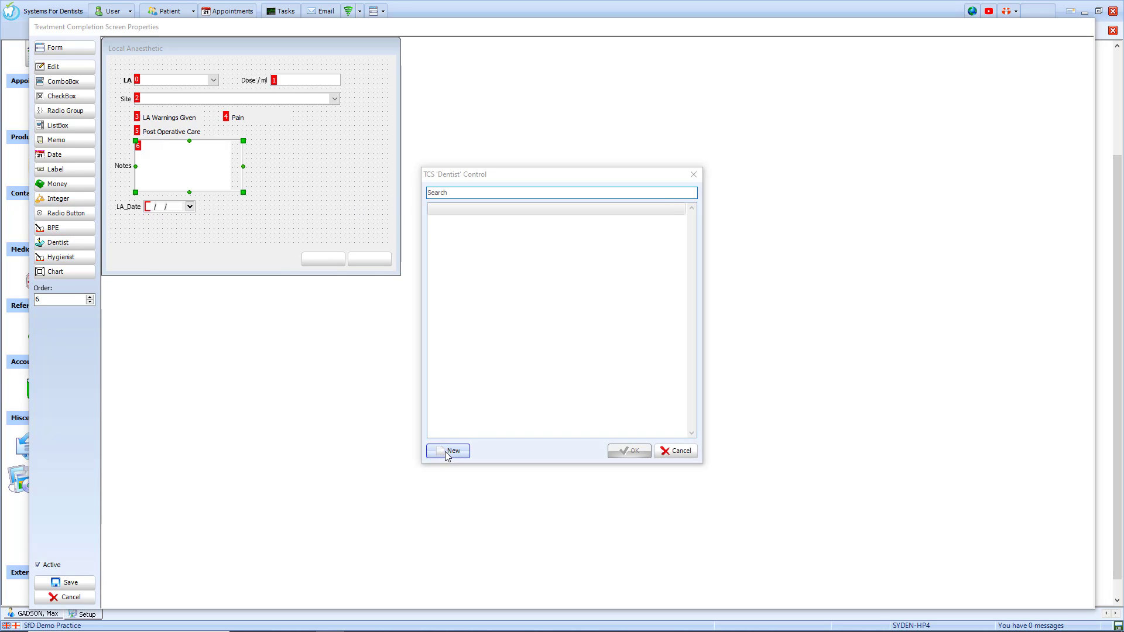
{"action": "type", "text": "LA_Given_By"}
{"action": "key", "text": "Tab"}
{"action": "type", "text": "Dentist"}
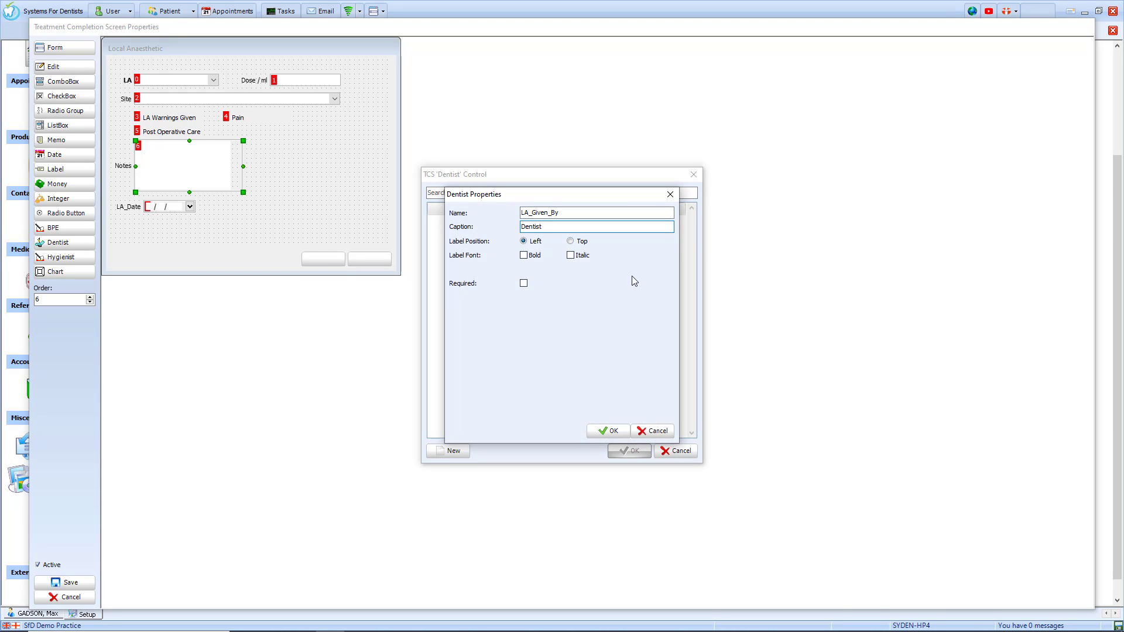
{"action": "left_click", "coordinate": [609, 430]}
{"action": "left_click_drag", "start_coordinate": [177, 233], "coordinate": [182, 234]}
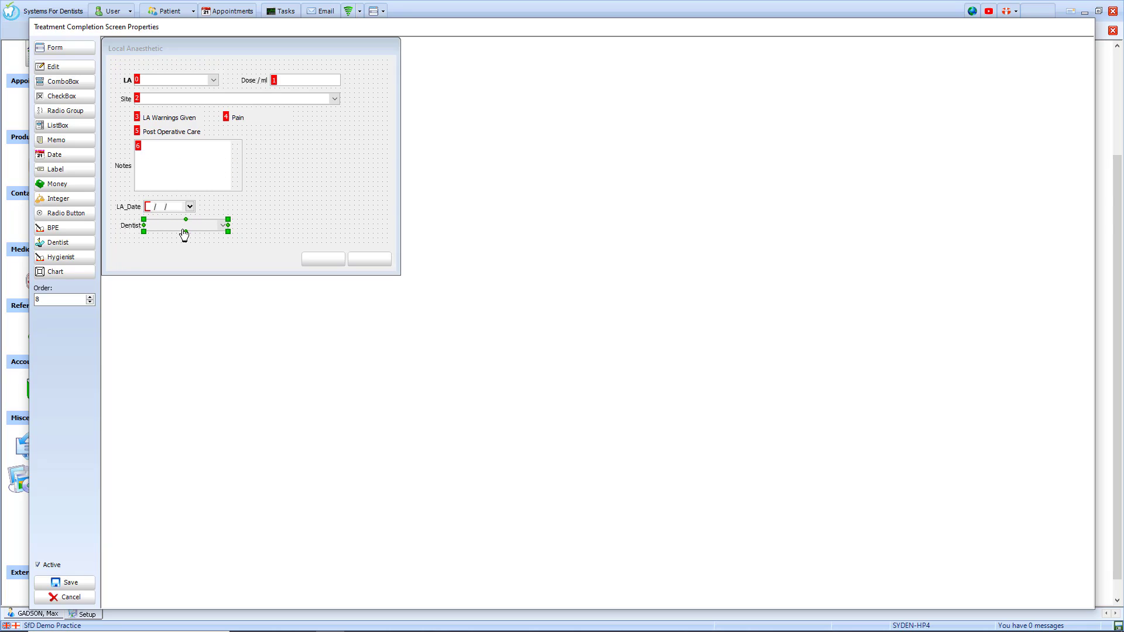
{"action": "left_click", "coordinate": [178, 85]}
Step: Check the entry order of Notes, LA_Date and Dentist, save the screen, and return to the patient
{"action": "left_click", "coordinate": [174, 170]}
{"action": "left_click", "coordinate": [165, 210]}
{"action": "left_click", "coordinate": [166, 227]}
{"action": "left_click", "coordinate": [70, 583]}
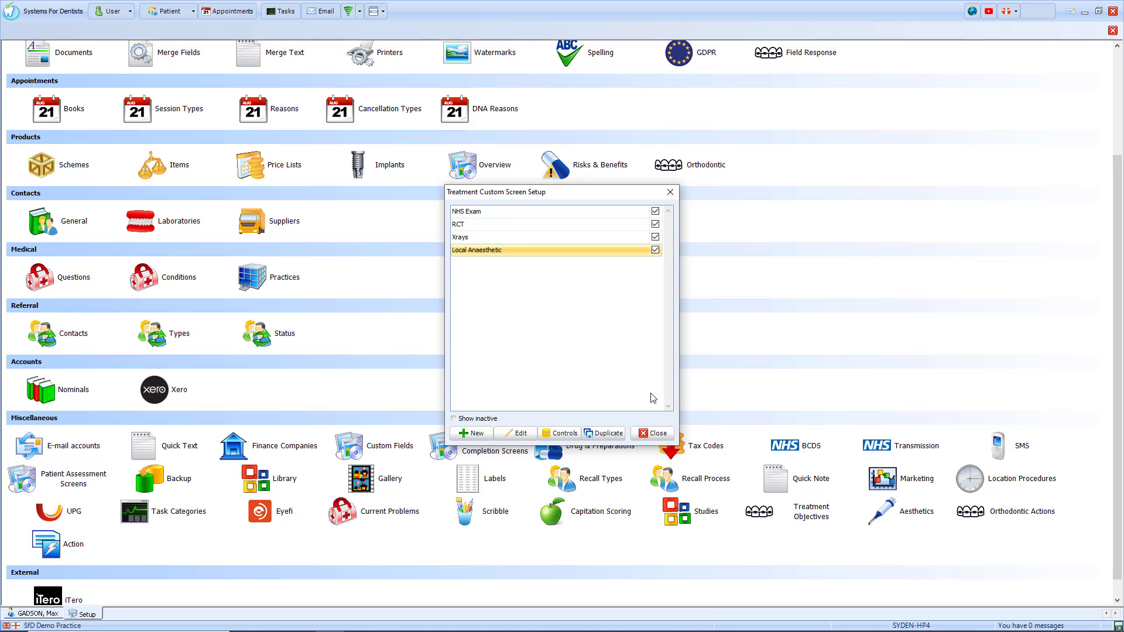
{"action": "left_click", "coordinate": [668, 437]}
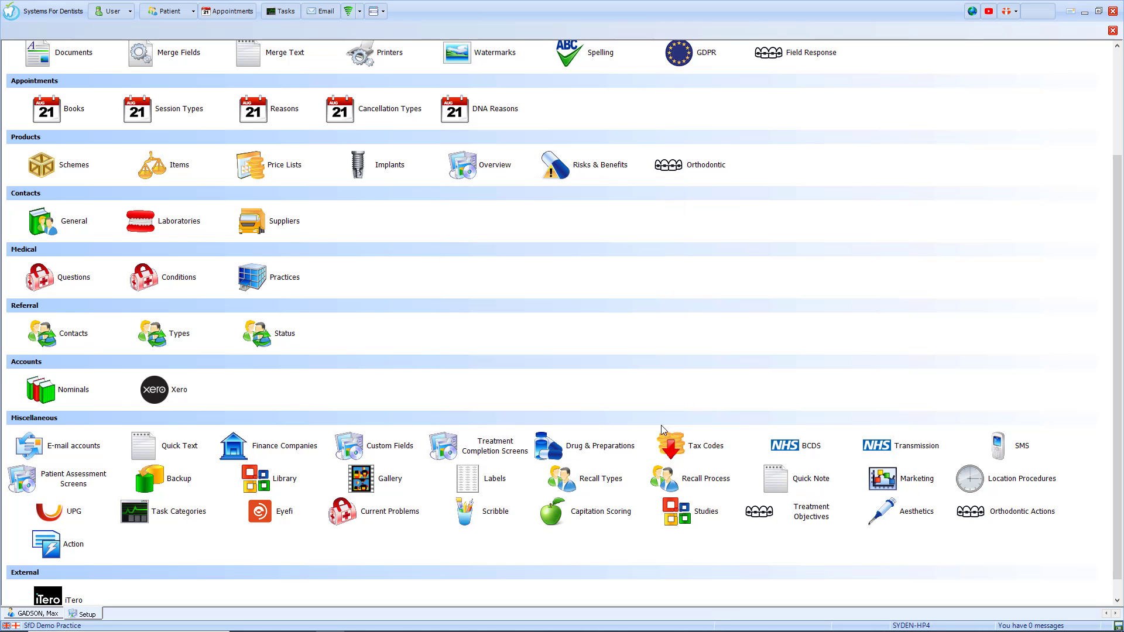
{"action": "left_click", "coordinate": [42, 612]}
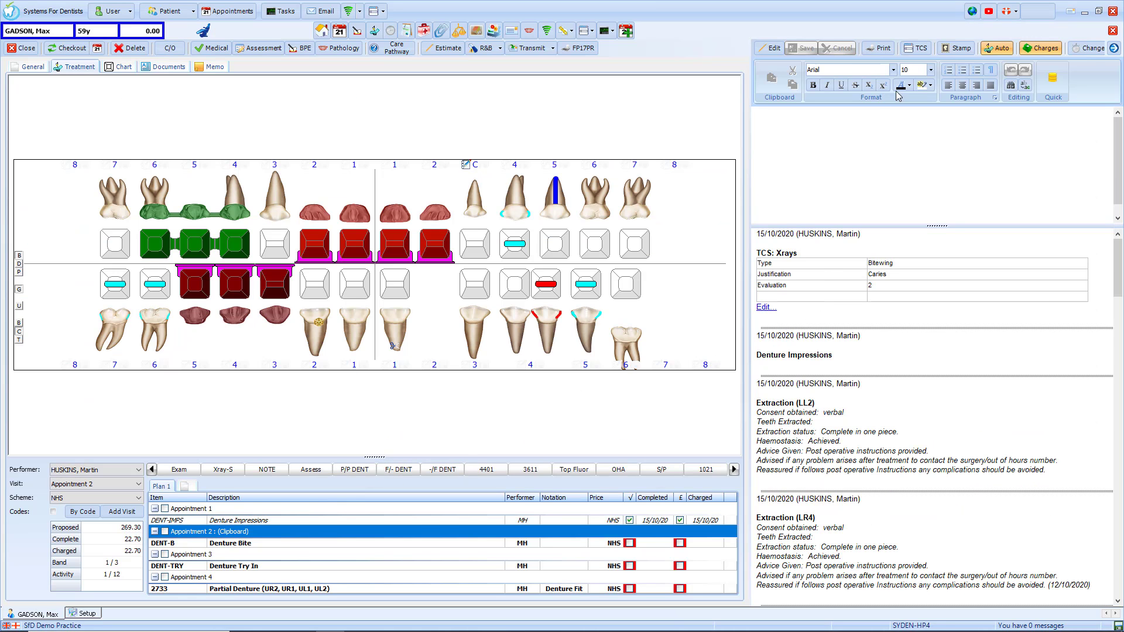
{"action": "left_click", "coordinate": [921, 49]}
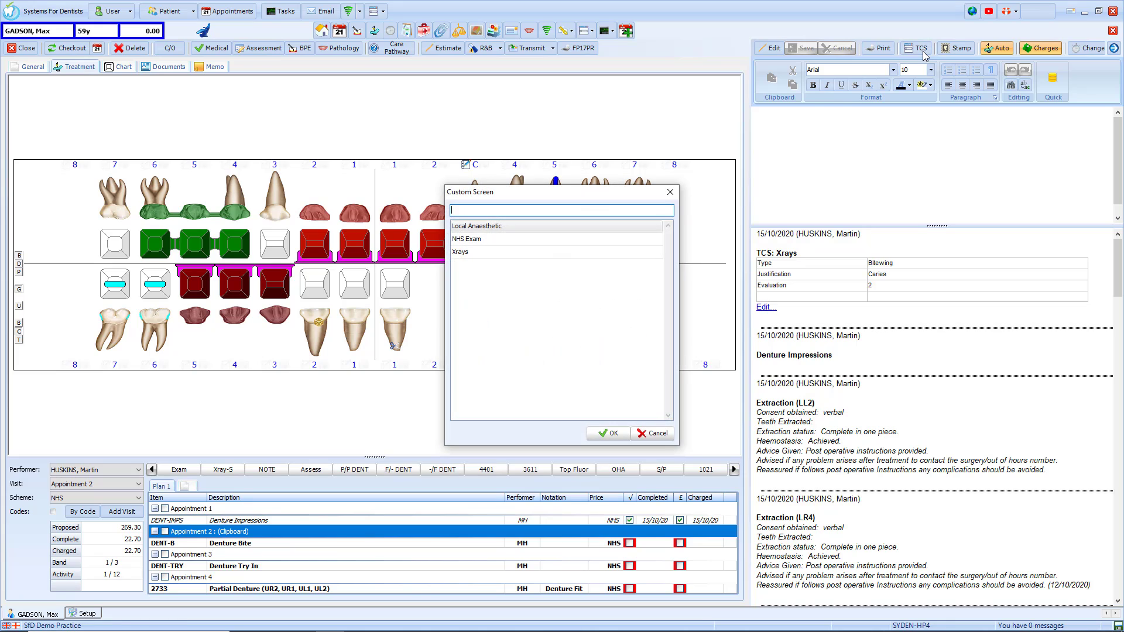
{"action": "left_click", "coordinate": [630, 227]}
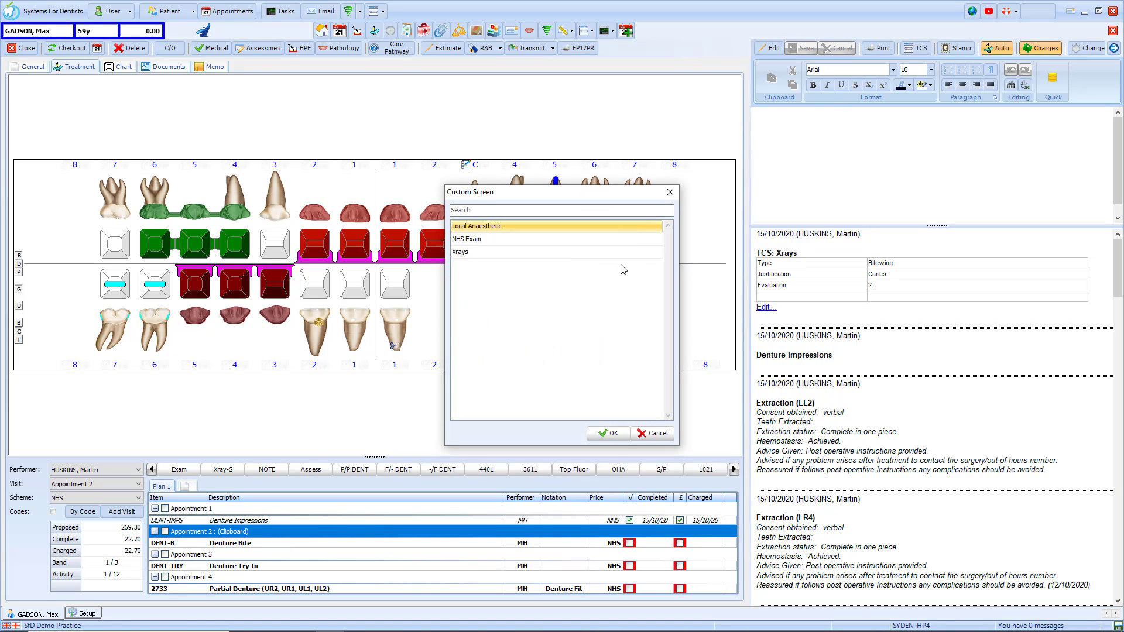
{"action": "left_click", "coordinate": [622, 433]}
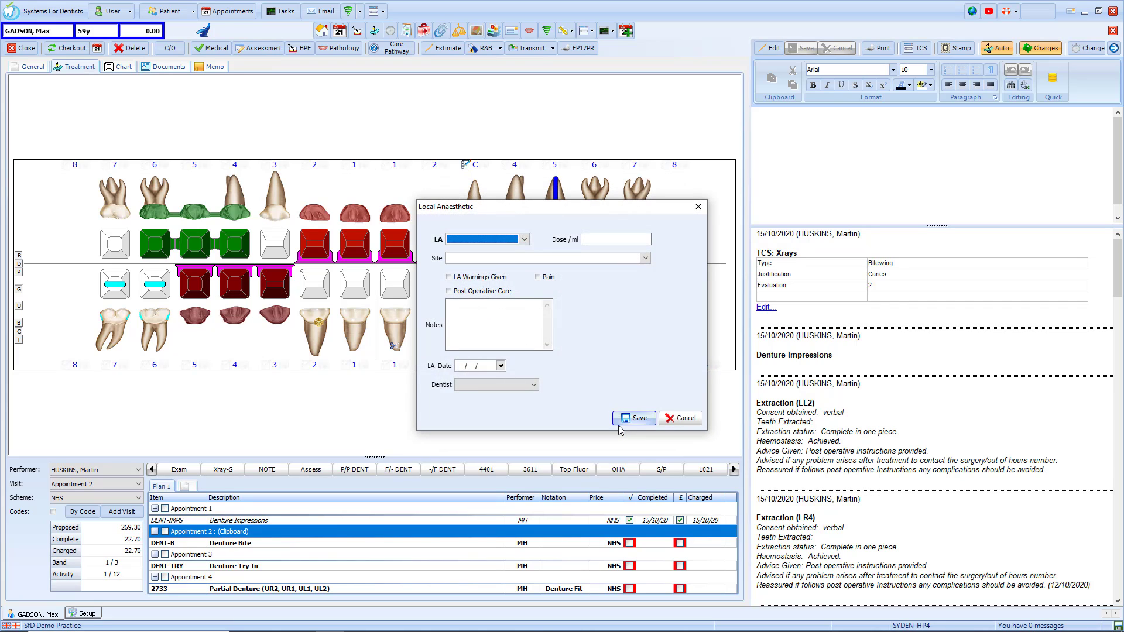
{"action": "left_click", "coordinate": [679, 420]}
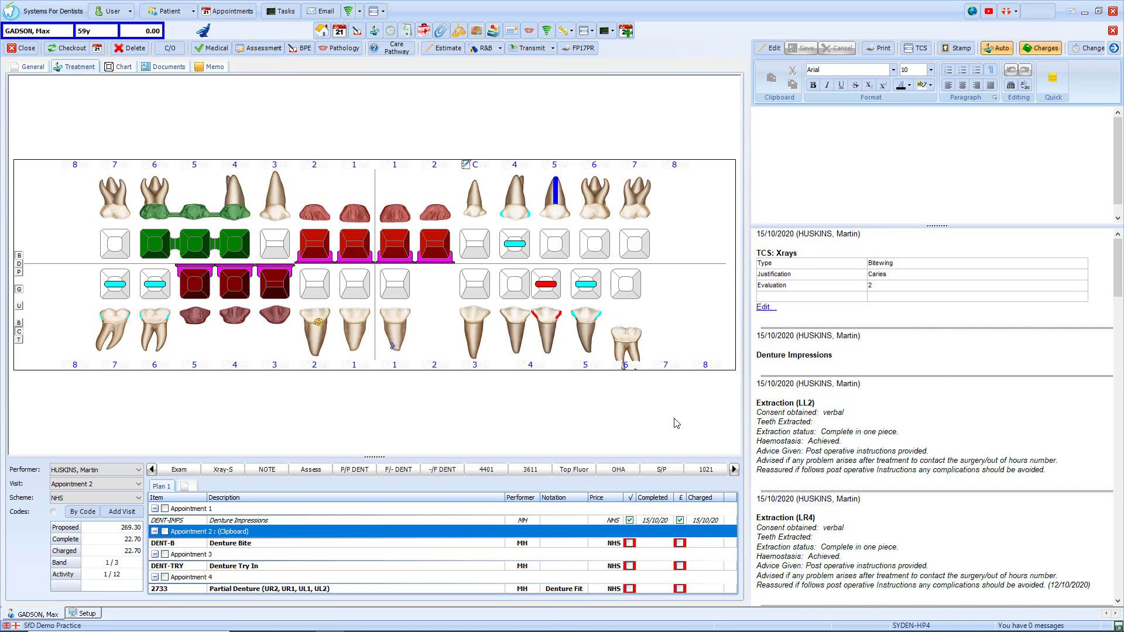
{"action": "left_click", "coordinate": [11, 12]}
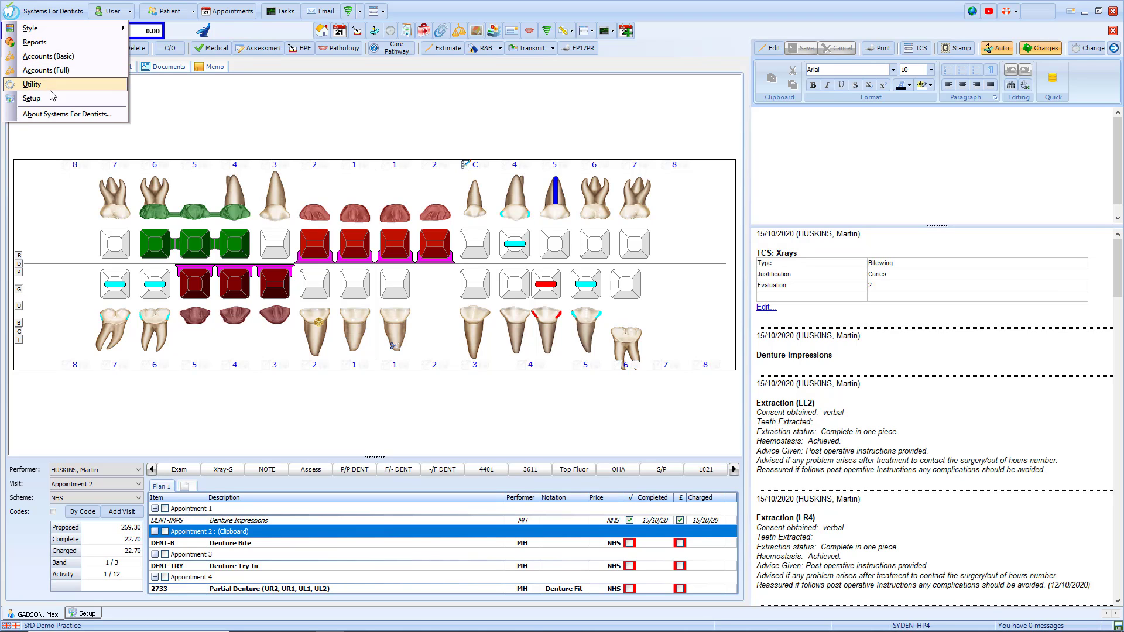
Step: Set item 1501 Root Filling's custom screen to Local Anaesthetic and save it
{"action": "left_click", "coordinate": [31, 98]}
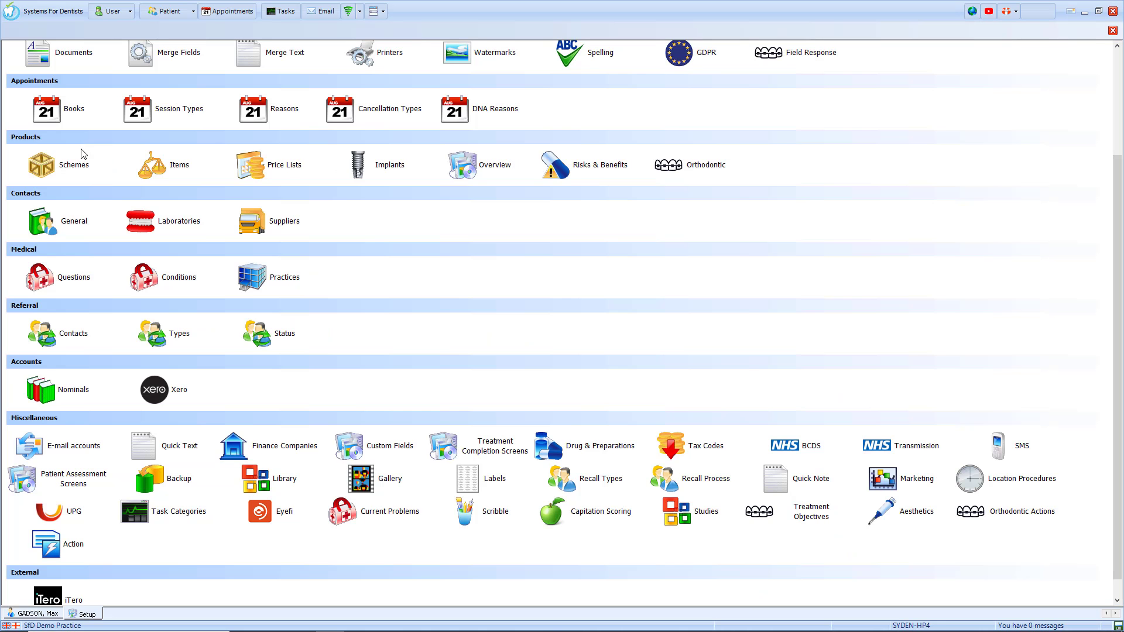
{"action": "left_click", "coordinate": [151, 179]}
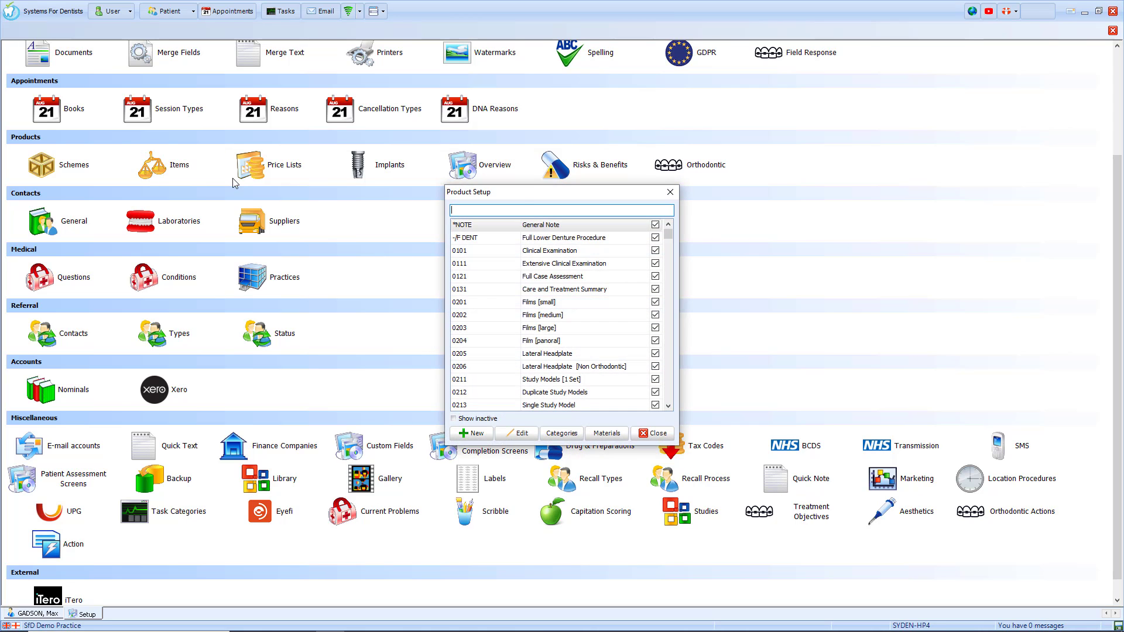
{"action": "type", "text": "root"}
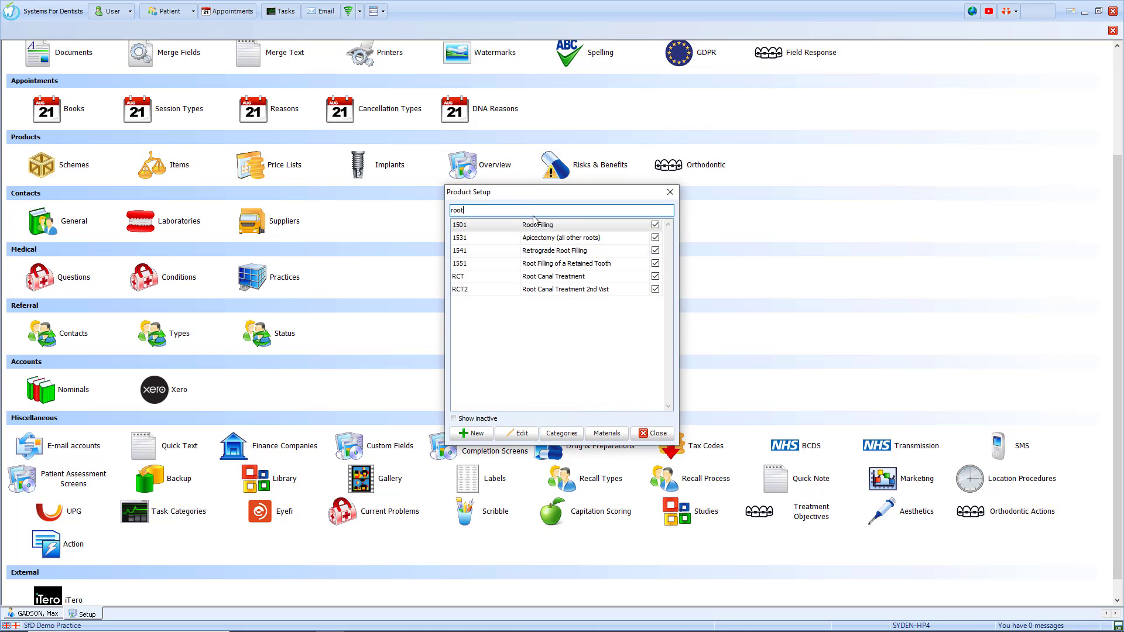
{"action": "double_click", "coordinate": [537, 227]}
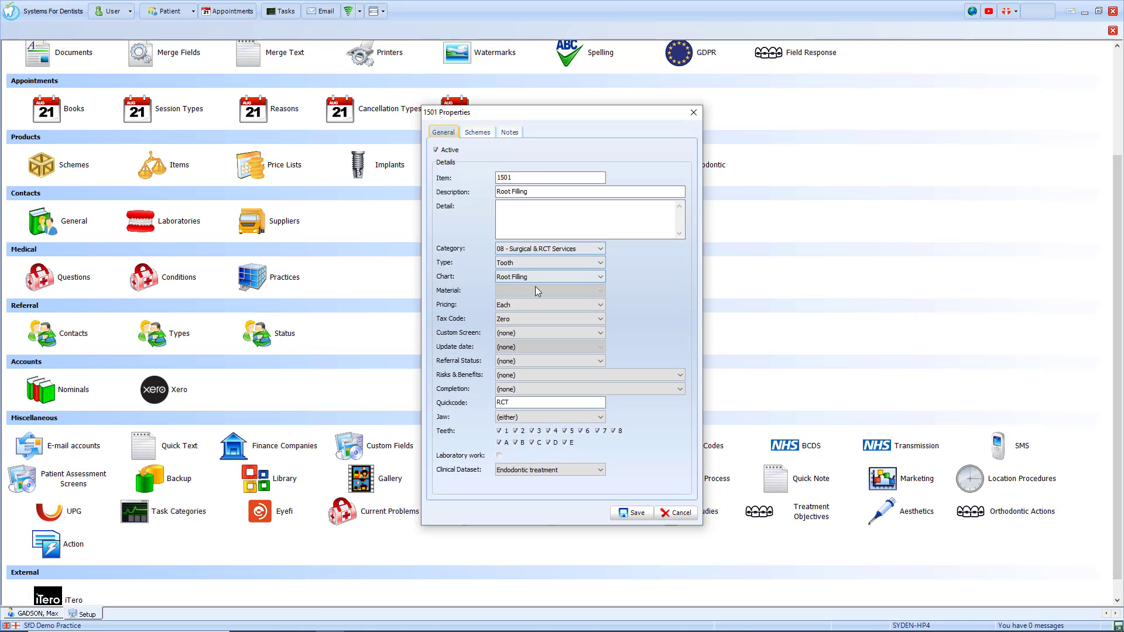
{"action": "left_click", "coordinate": [524, 334]}
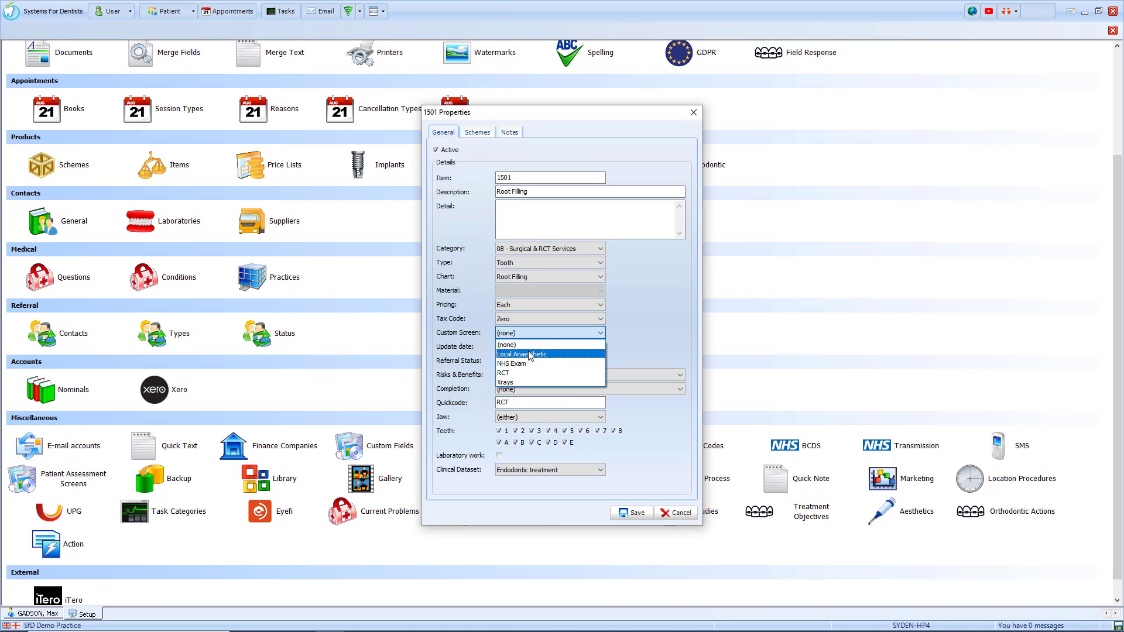
{"action": "left_click", "coordinate": [530, 355]}
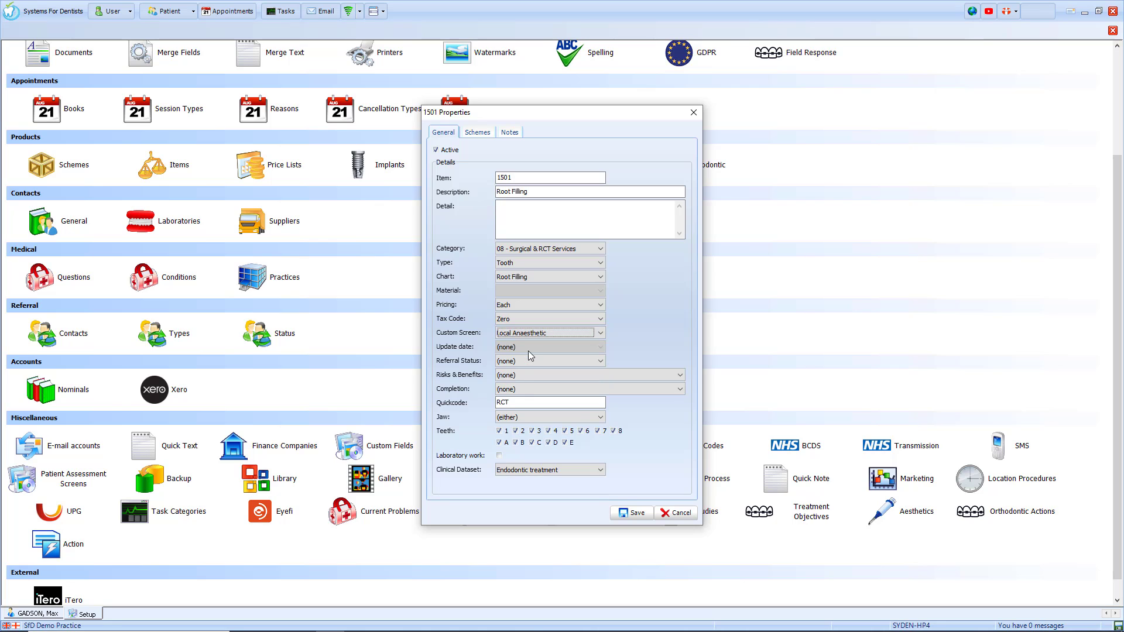
{"action": "left_click", "coordinate": [625, 514]}
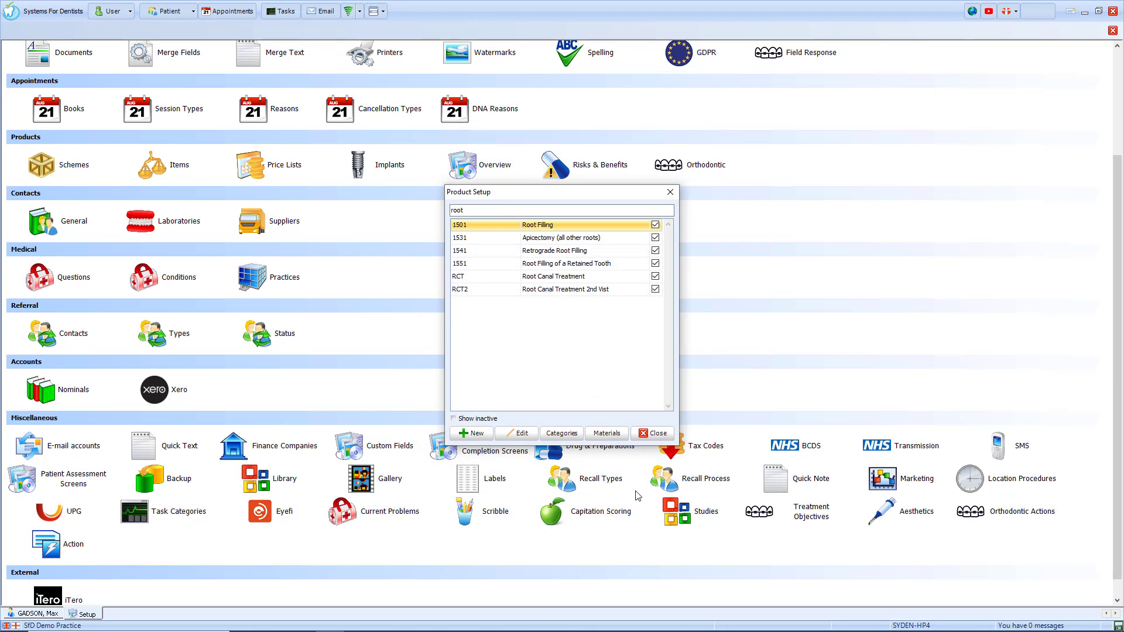
{"action": "left_click", "coordinate": [638, 434]}
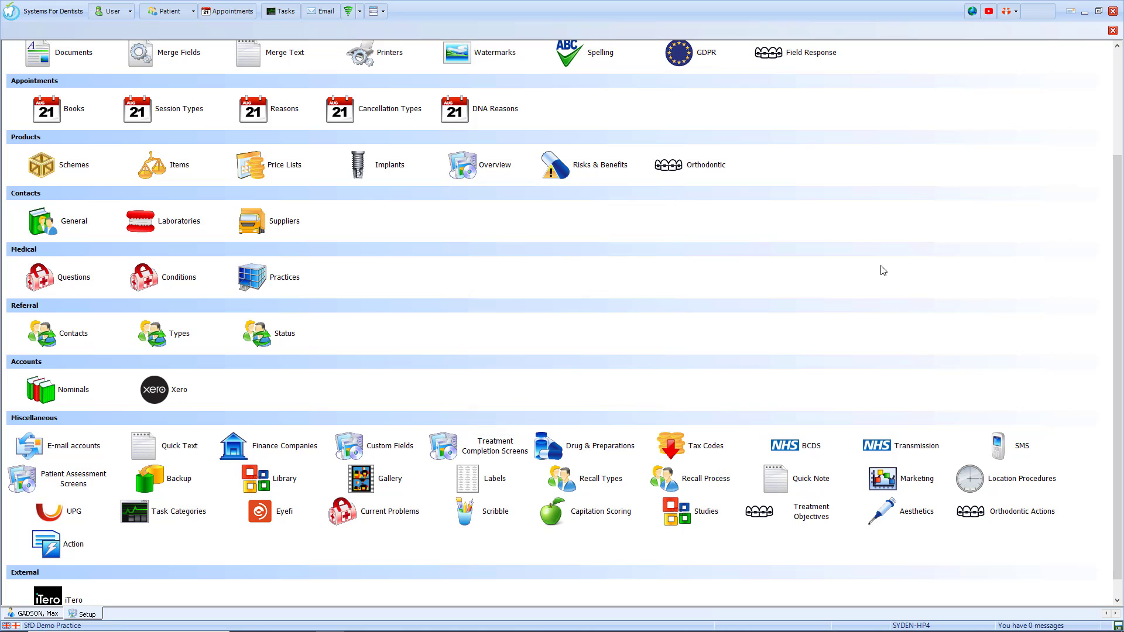
{"action": "left_click", "coordinate": [1112, 31]}
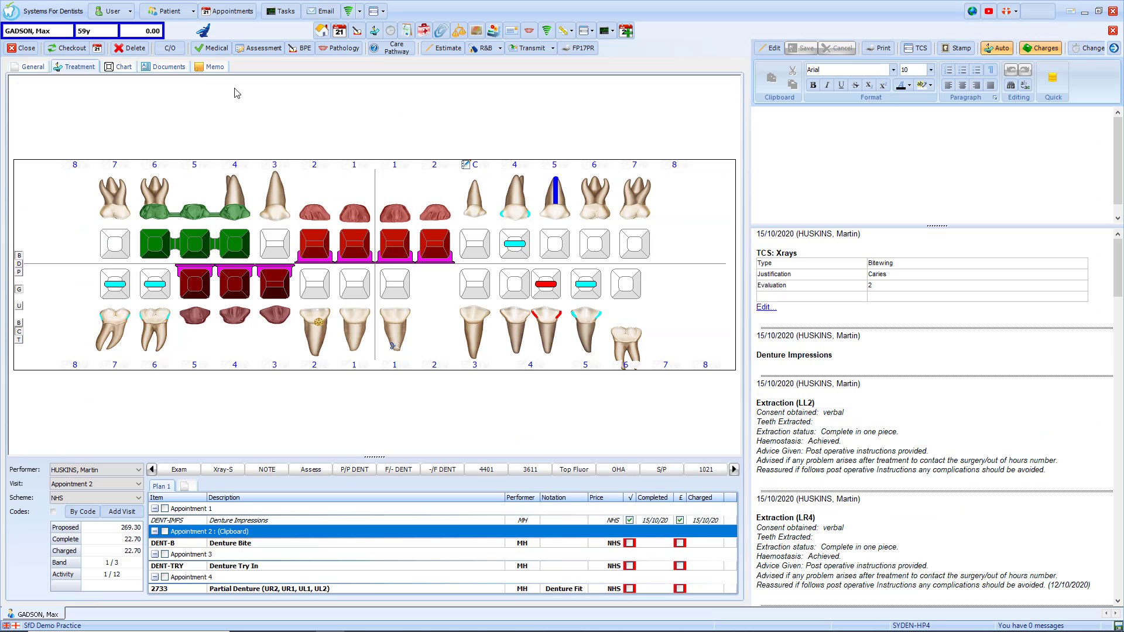
Step: Reopen the patient and add a proposed 1501 Root Filling on LL3
{"action": "left_click", "coordinate": [29, 54]}
{"action": "double_click", "coordinate": [122, 79]}
{"action": "left_click", "coordinate": [479, 337]}
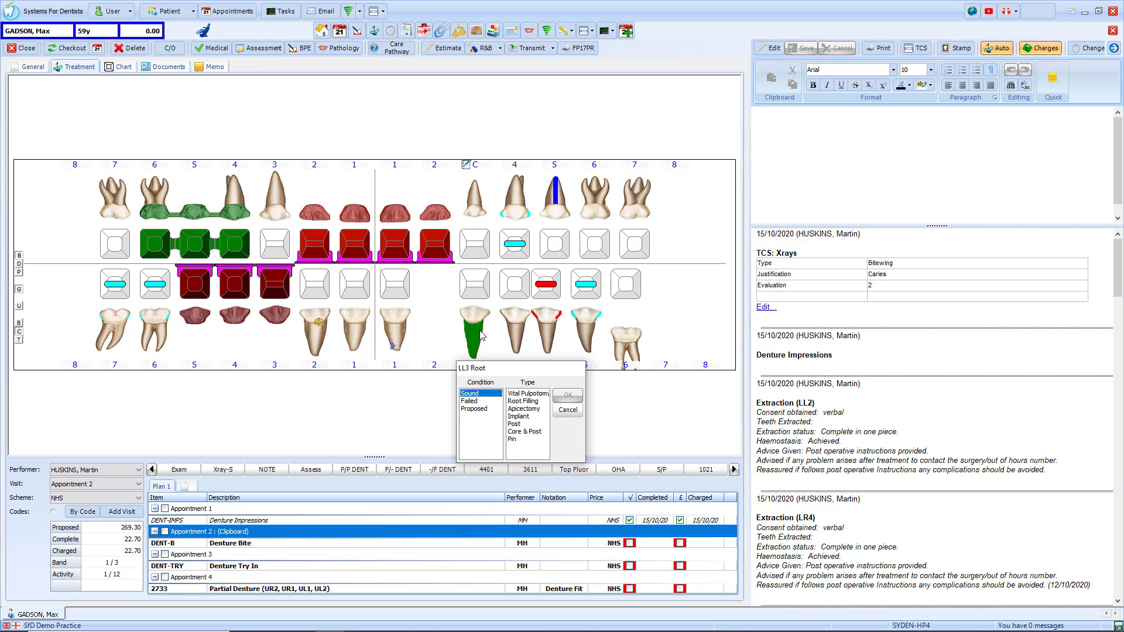
{"action": "left_click", "coordinate": [479, 409]}
{"action": "left_click", "coordinate": [533, 401]}
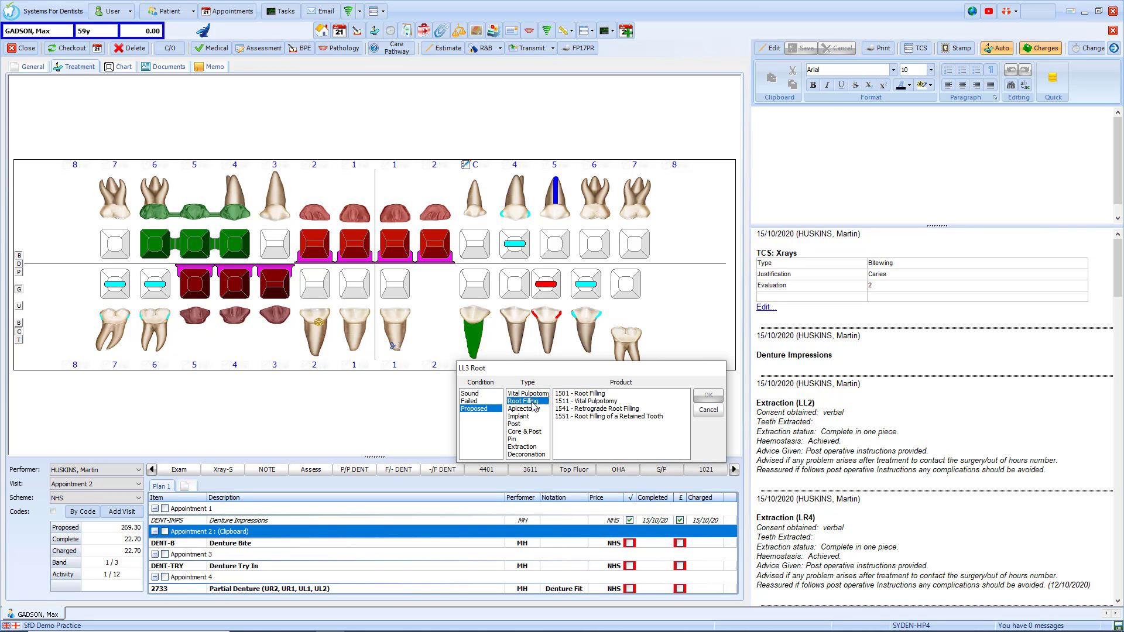
{"action": "left_click", "coordinate": [590, 394]}
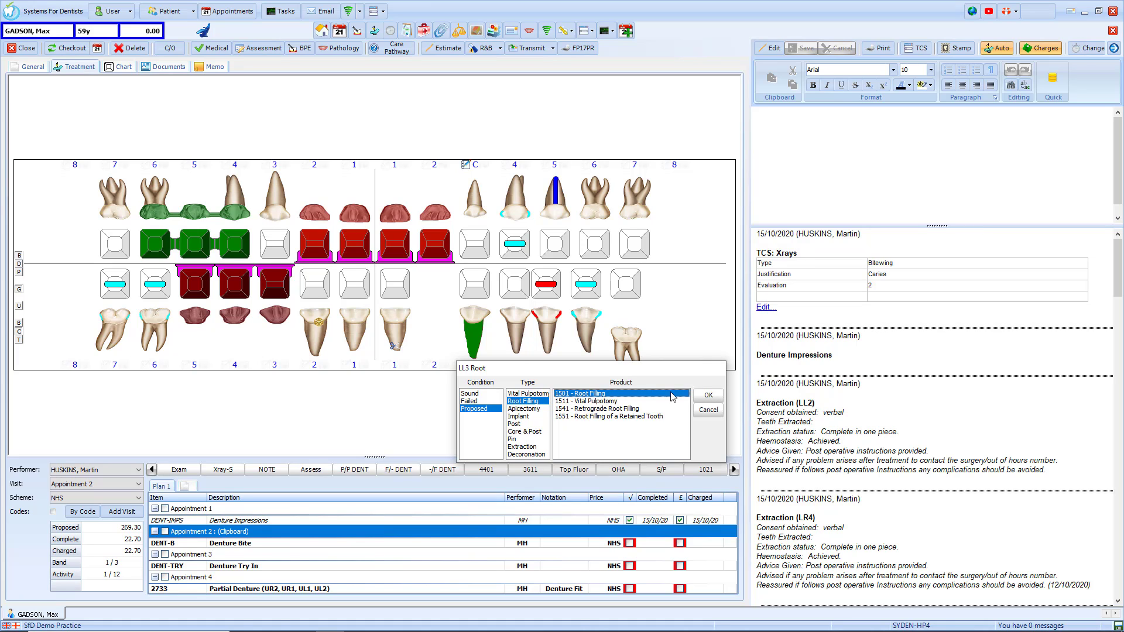
{"action": "left_click", "coordinate": [715, 400]}
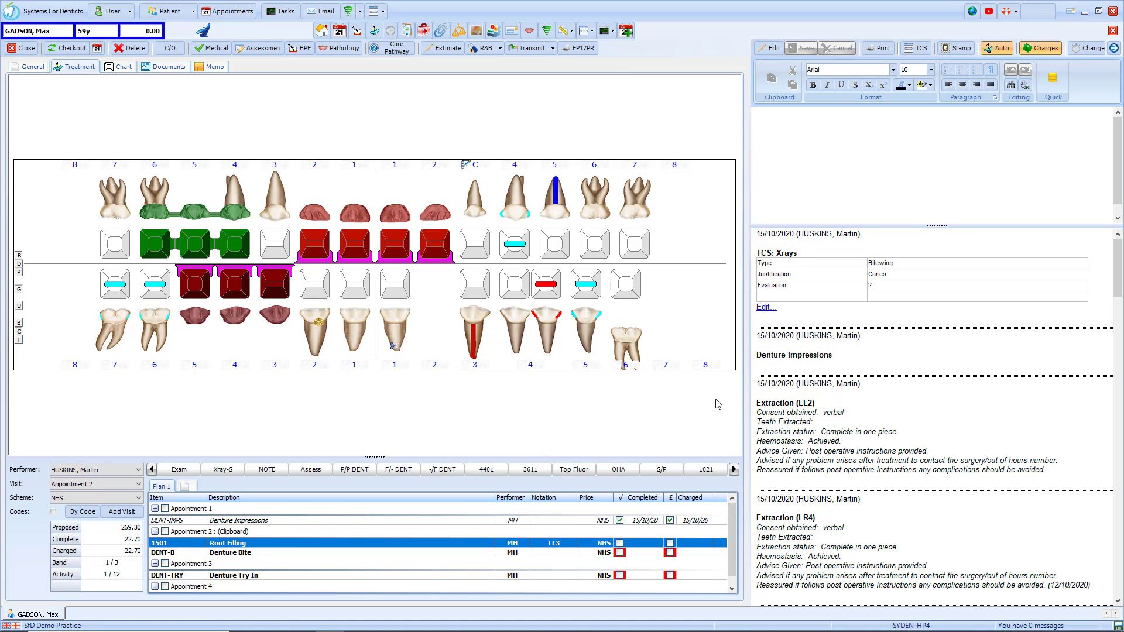
Step: Complete the root filling, recording Articaine 4% 1:200000 Adrenalin, Infiltration, warnings and post-op care given
{"action": "left_click", "coordinate": [620, 544]}
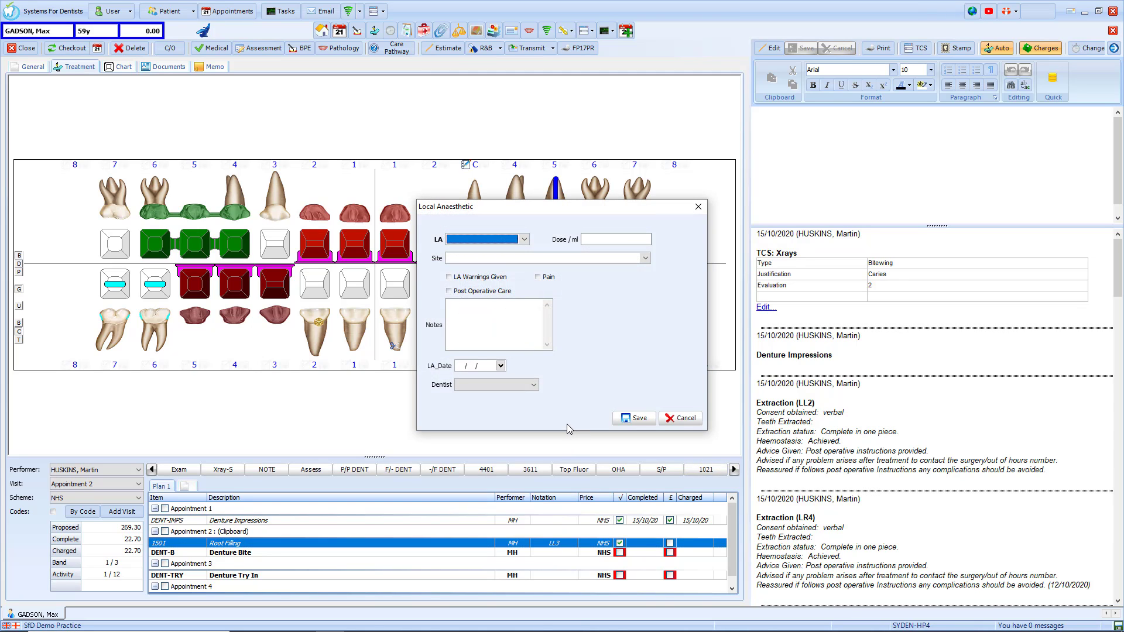
{"action": "left_click", "coordinate": [525, 239]}
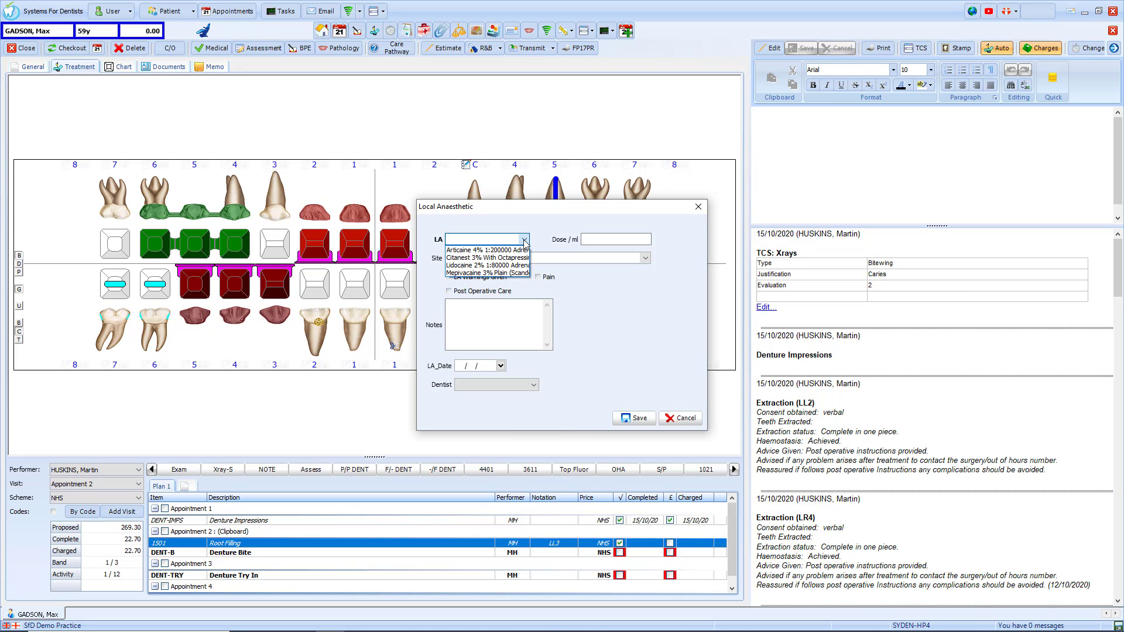
{"action": "left_click", "coordinate": [518, 248]}
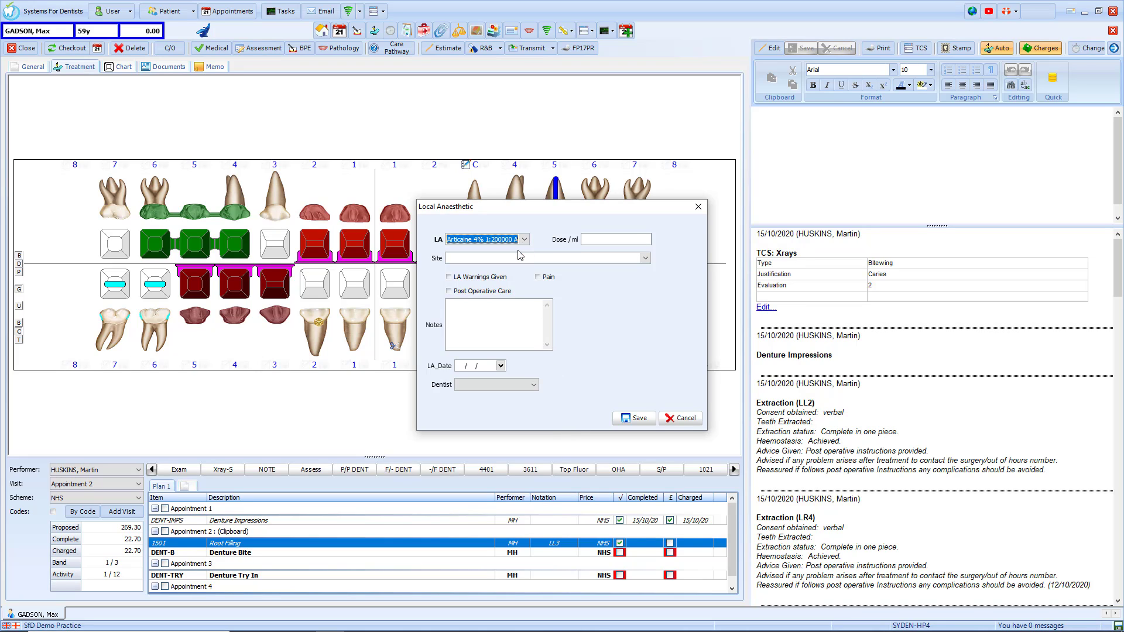
{"action": "left_click", "coordinate": [586, 259]}
{"action": "left_click", "coordinate": [578, 269]}
{"action": "left_click", "coordinate": [481, 277]}
{"action": "left_click", "coordinate": [468, 291]}
Step: Set the LA date to 15/10/2020, choose the treating dentist, add 'Additional Notes' and save
{"action": "left_click", "coordinate": [501, 365]}
{"action": "left_click", "coordinate": [513, 416]}
{"action": "left_click", "coordinate": [515, 385]}
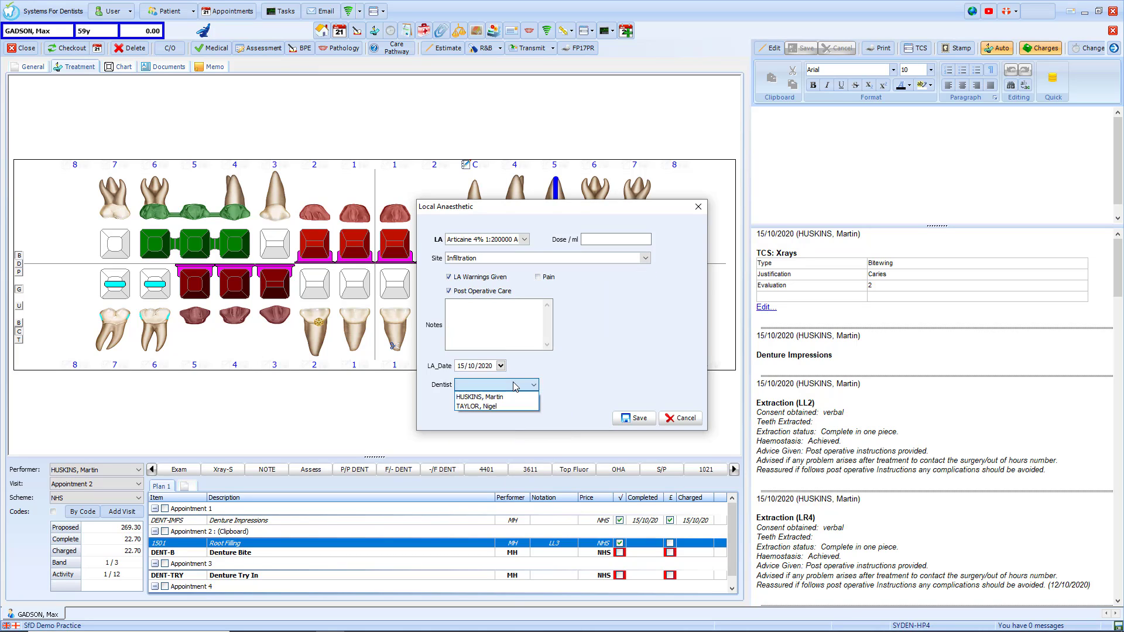
{"action": "left_click", "coordinate": [513, 400]}
{"action": "left_click", "coordinate": [483, 329]}
{"action": "type", "text": "Additional Notes"}
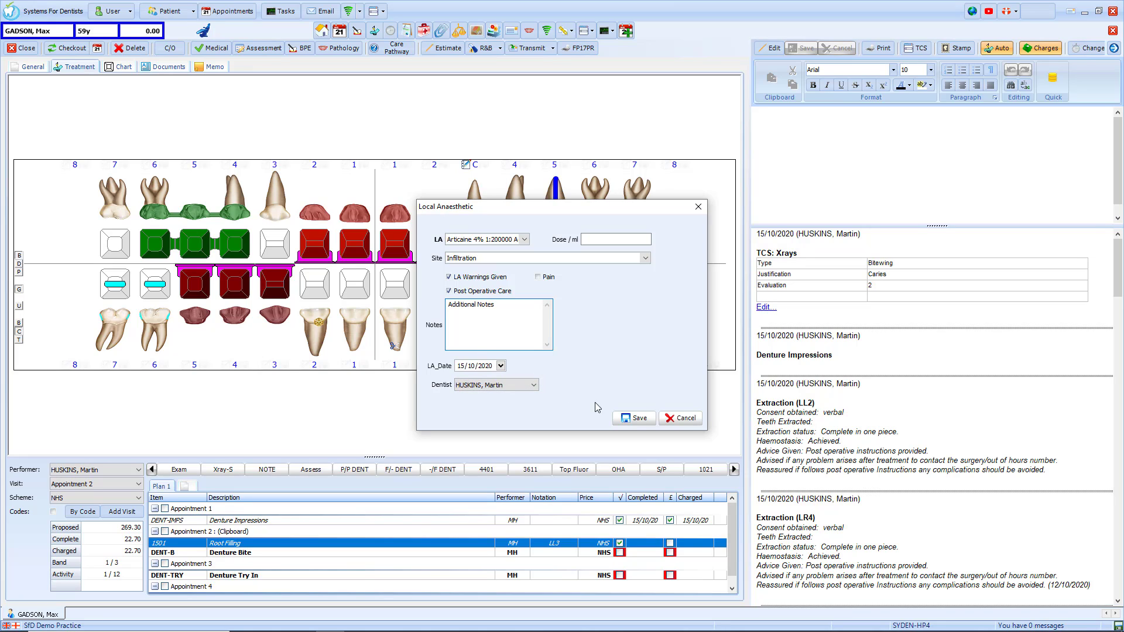
{"action": "left_click", "coordinate": [639, 418]}
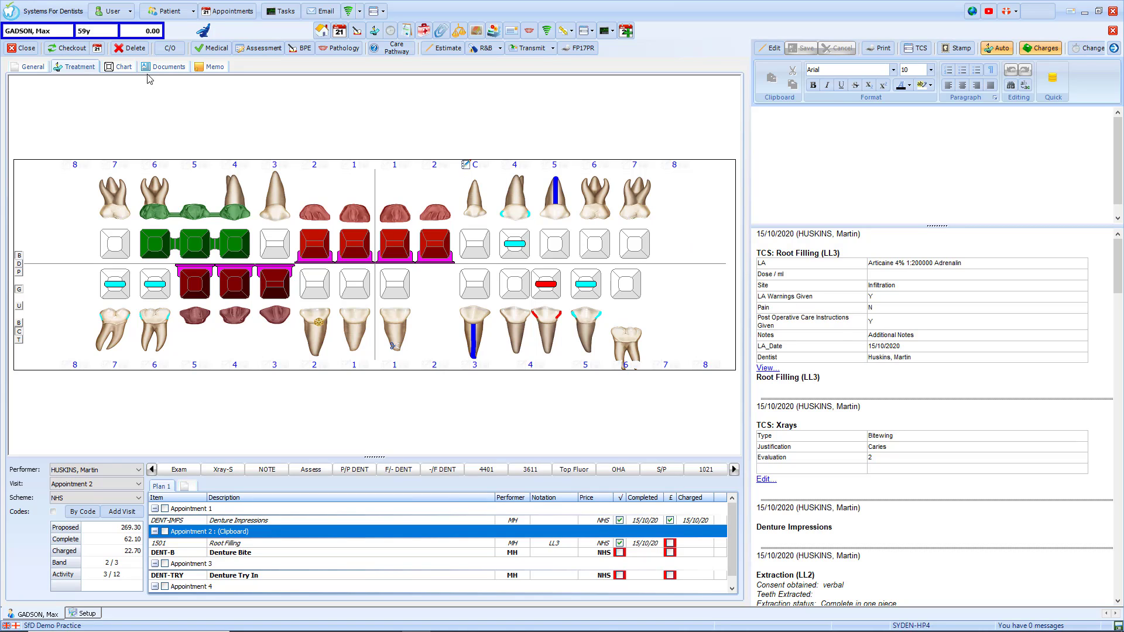
Step: Open the Local Anaesthetic screen's design from Setup > Treatment Completion Screens
{"action": "left_click", "coordinate": [12, 14]}
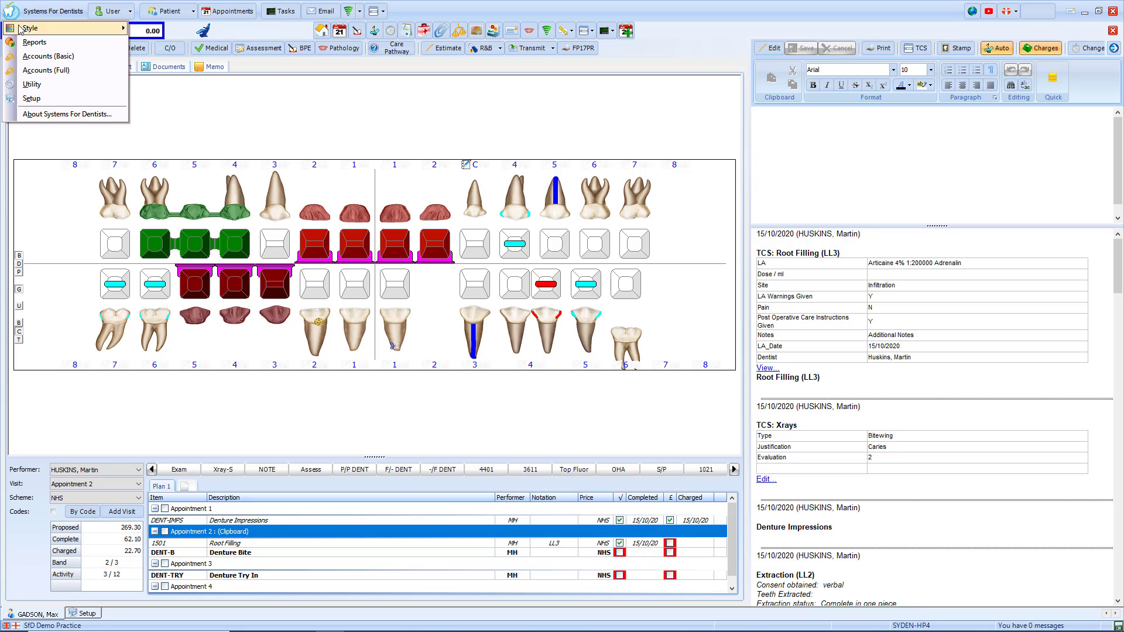
{"action": "left_click", "coordinate": [52, 103]}
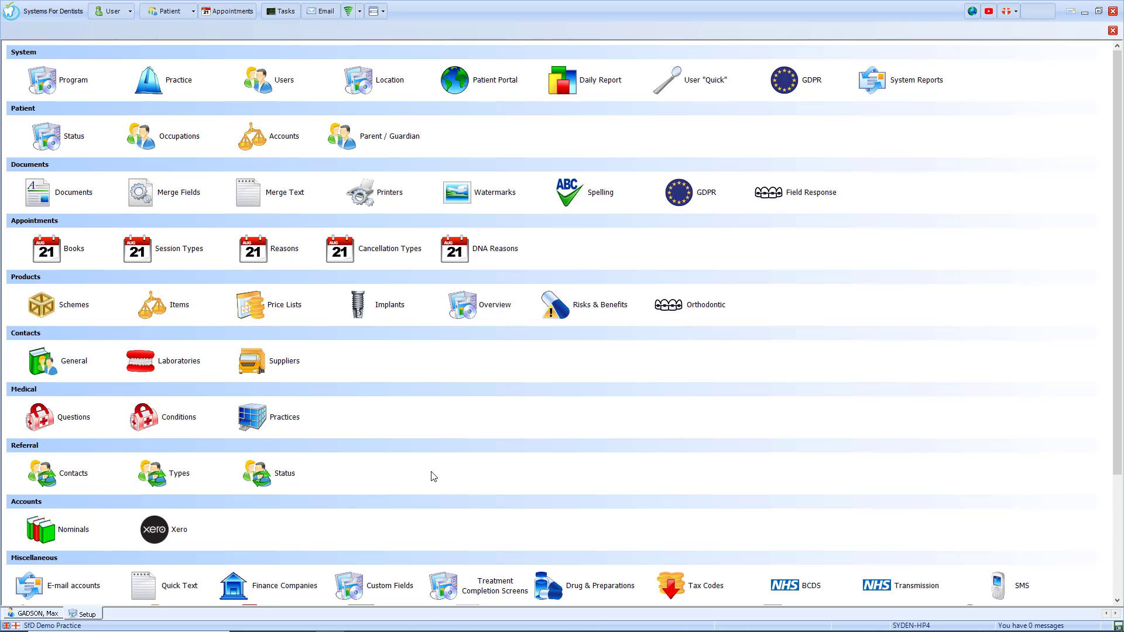
{"action": "left_click", "coordinate": [500, 591]}
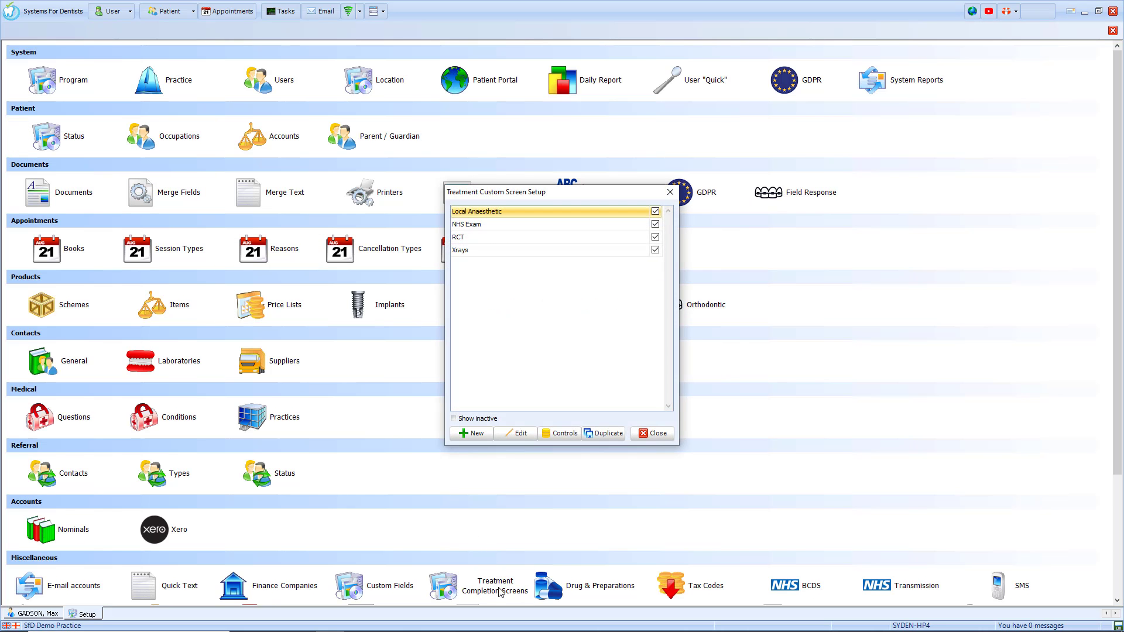
{"action": "double_click", "coordinate": [493, 212]}
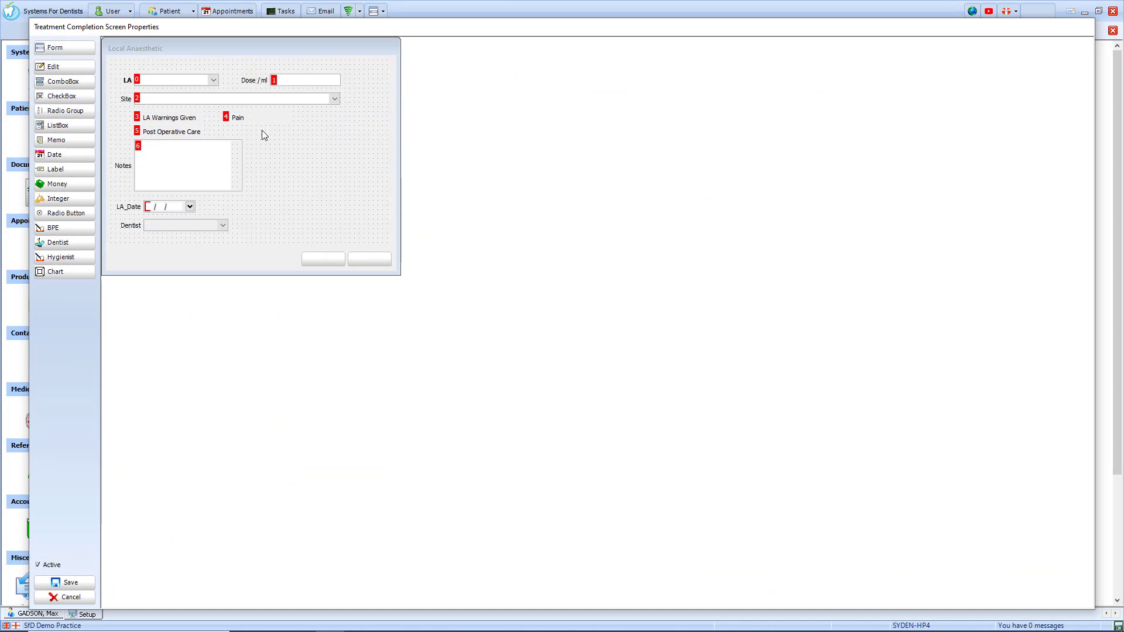
Step: Turn on merge text, split by recipient, for the LA field's Articaine 4% 1:200000 Adrenalin option
{"action": "double_click", "coordinate": [191, 82]}
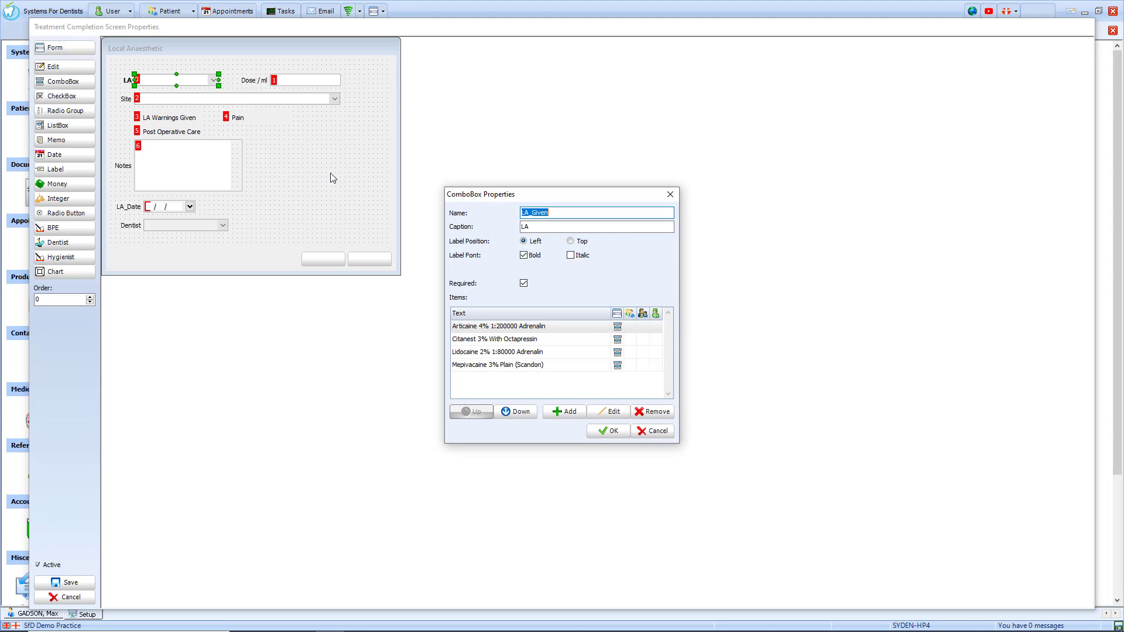
{"action": "double_click", "coordinate": [517, 331]}
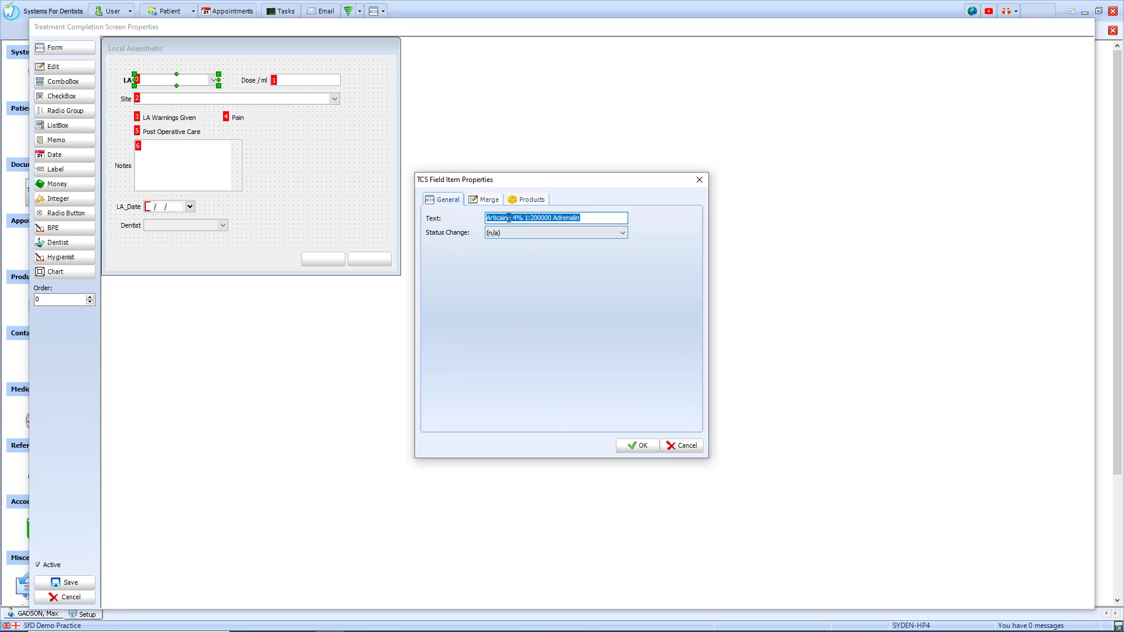
{"action": "left_click", "coordinate": [492, 202]}
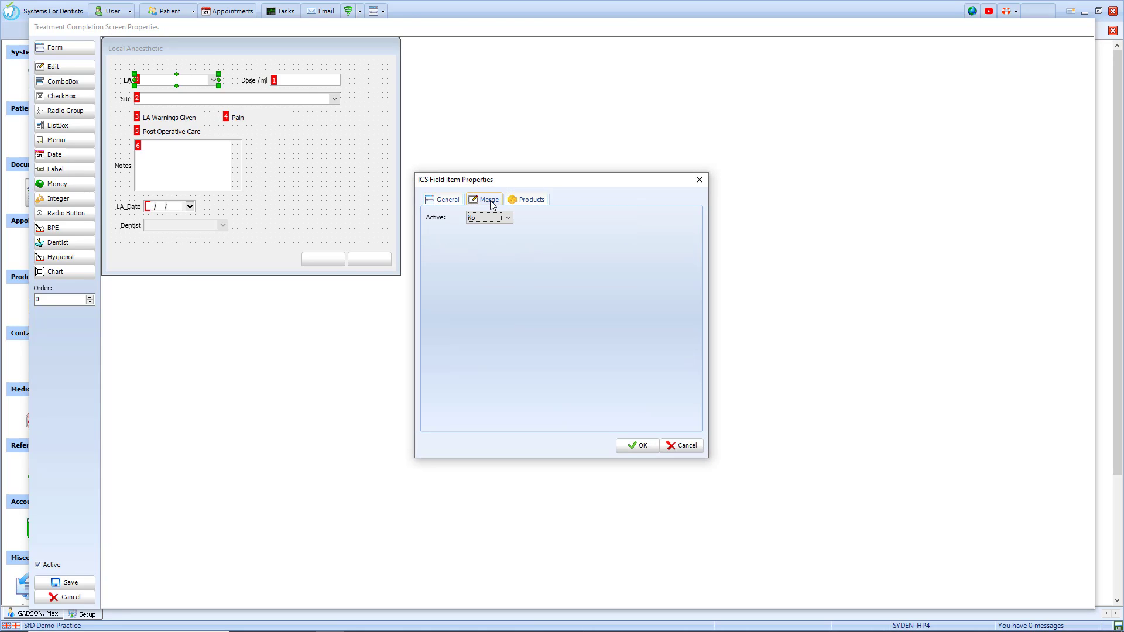
{"action": "left_click", "coordinate": [490, 217]}
{"action": "left_click", "coordinate": [494, 230]}
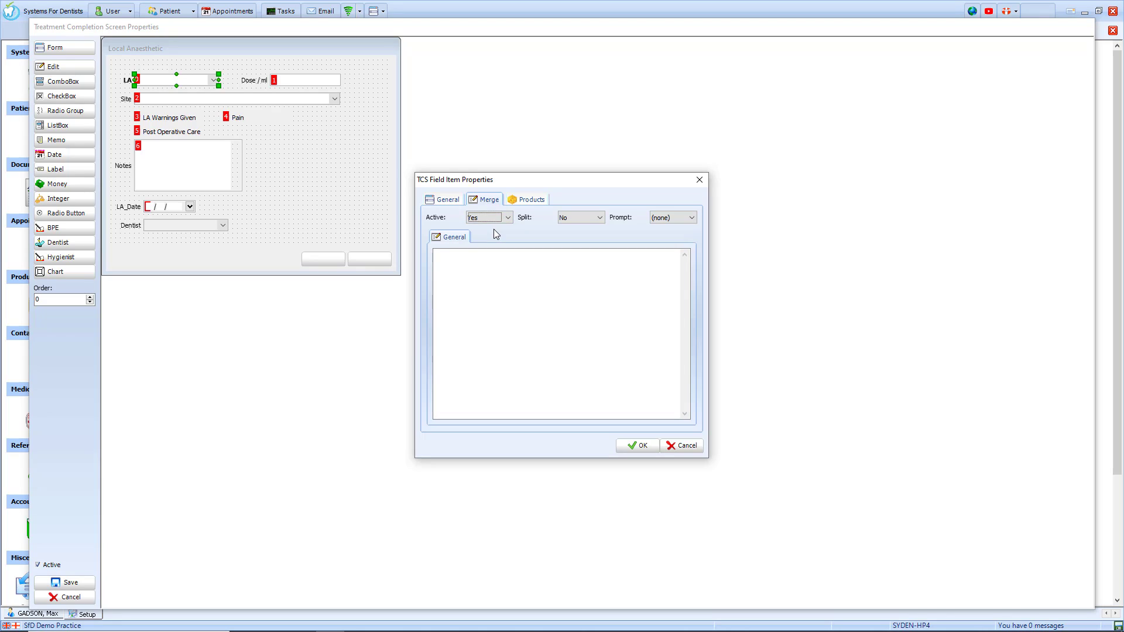
{"action": "left_click", "coordinate": [598, 217]}
{"action": "left_click", "coordinate": [578, 235]}
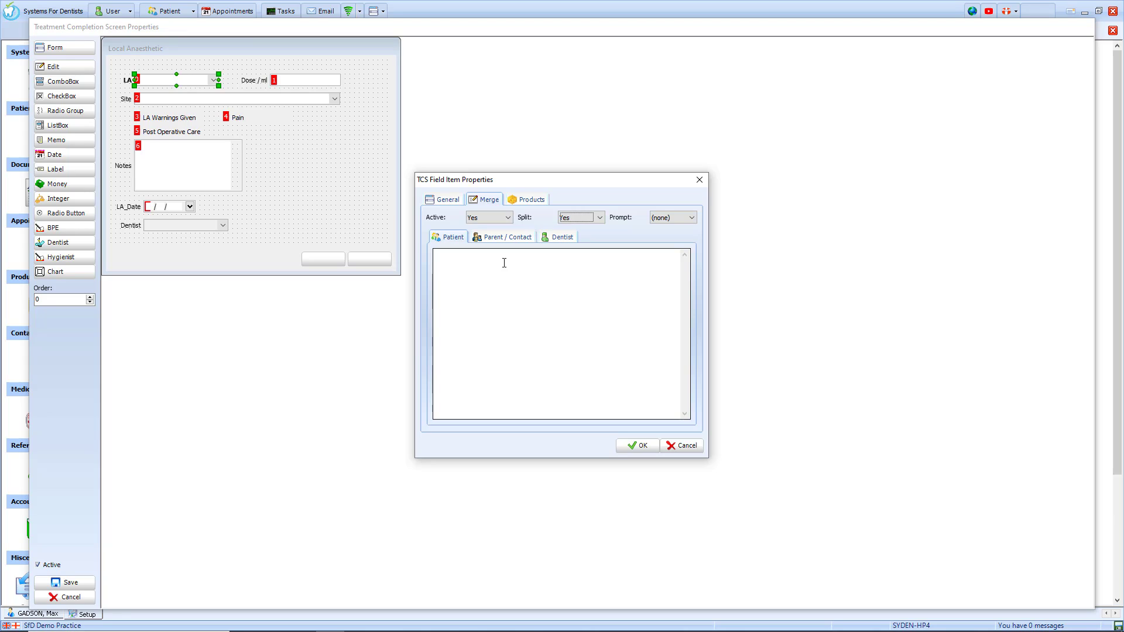
Step: Paste the Articaine sentence into the option's patient and dentist merge text and confirm
{"action": "left_click", "coordinate": [465, 260]}
{"action": "type", "text": "You were given Articaine 4% 1:200000 Adrenalin"}
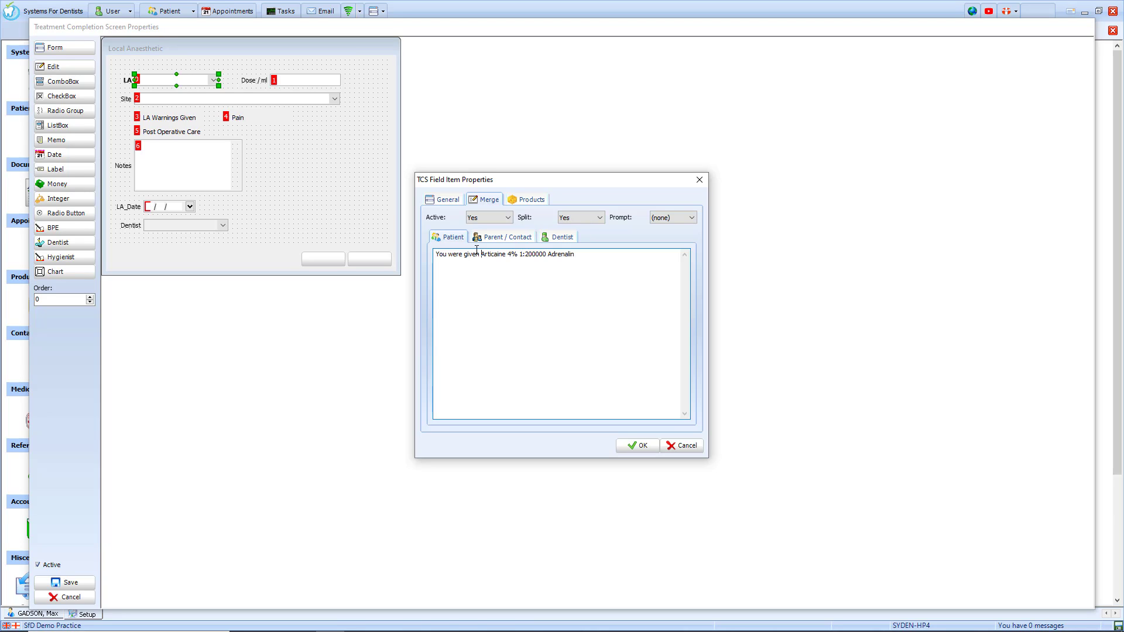
{"action": "left_click_drag", "start_coordinate": [583, 254], "coordinate": [435, 256]}
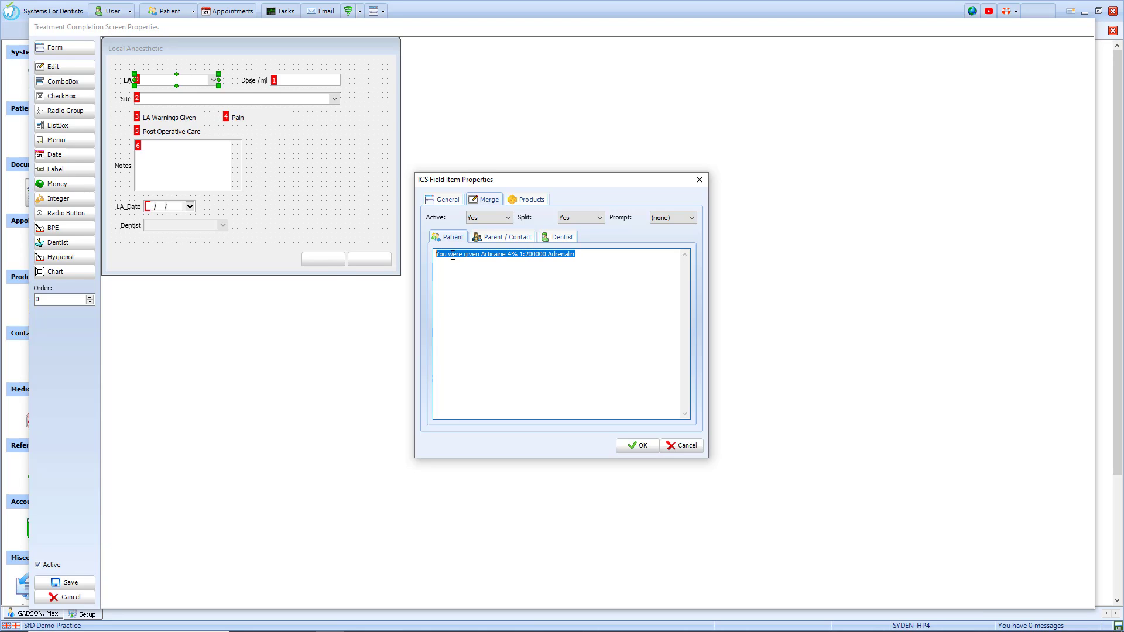
{"action": "right_click", "coordinate": [460, 255]}
{"action": "left_click", "coordinate": [563, 237]}
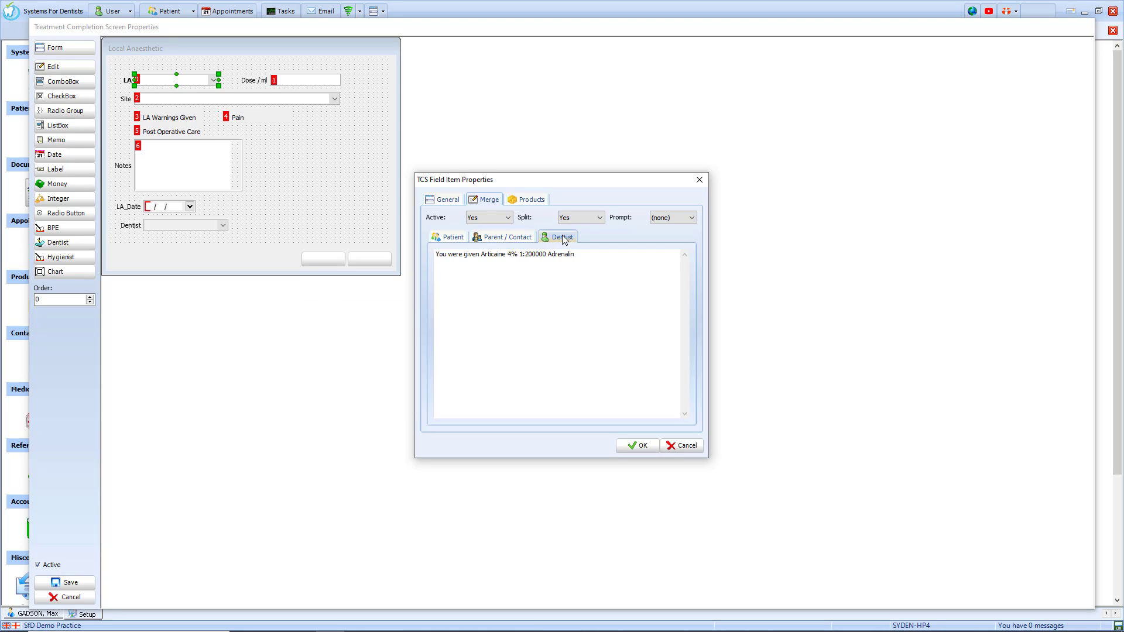
{"action": "key", "text": "ctrl+v"}
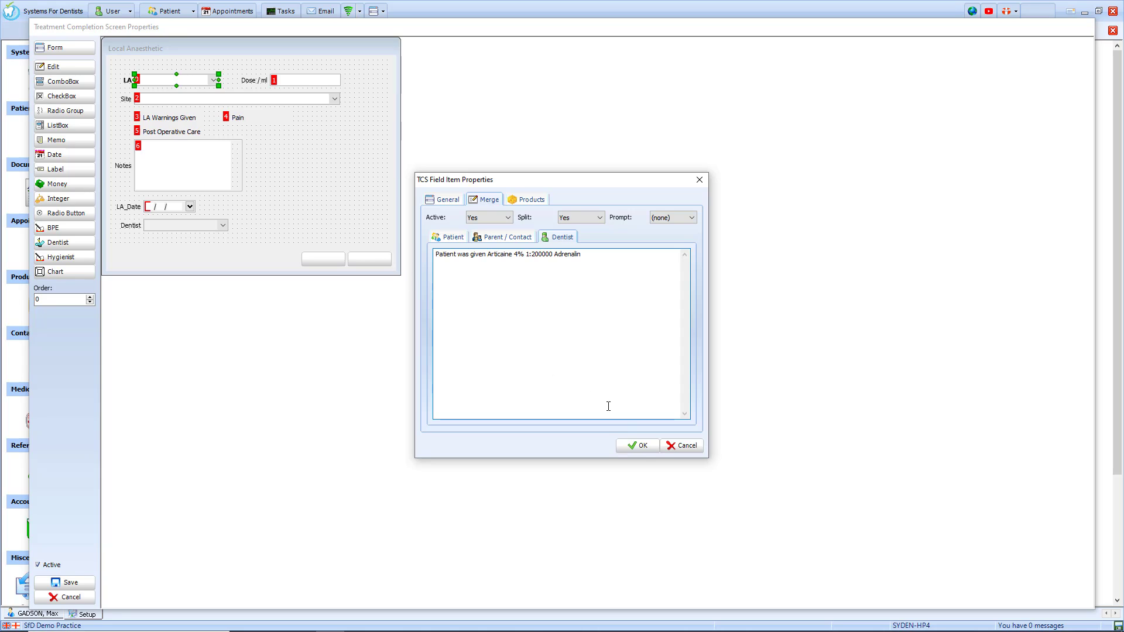
{"action": "left_click", "coordinate": [638, 446]}
Step: Copy the Citanest 3% With Octapressin text and set that option's merge text to split
{"action": "double_click", "coordinate": [547, 337]}
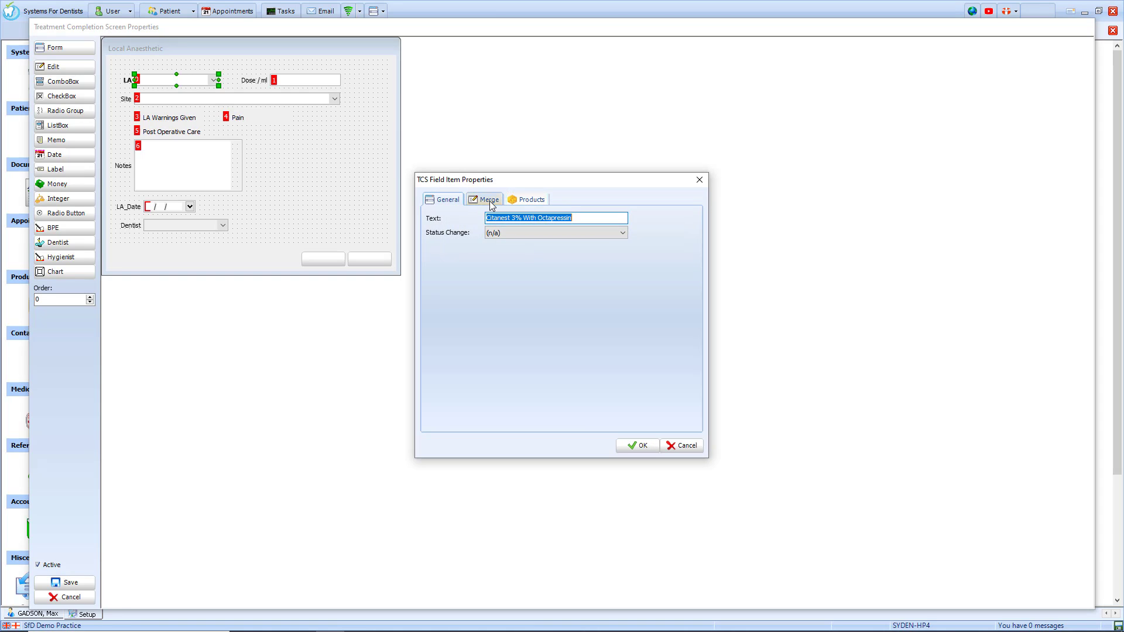
{"action": "right_click", "coordinate": [526, 218]}
{"action": "left_click", "coordinate": [492, 256]}
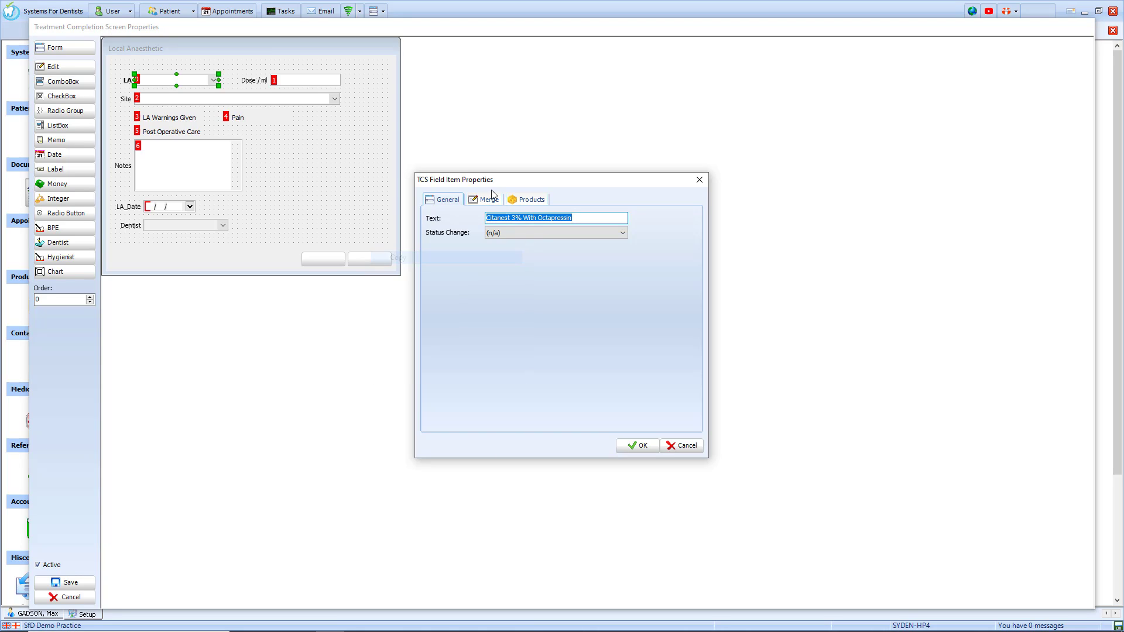
{"action": "left_click", "coordinate": [489, 199]}
{"action": "left_click", "coordinate": [567, 218]}
{"action": "left_click", "coordinate": [577, 233]}
Step: Paste the Citanest sentence into its patient and dentist merge text, keeping the changes
{"action": "right_click", "coordinate": [466, 269]}
{"action": "left_click", "coordinate": [387, 335]}
{"action": "left_click", "coordinate": [570, 237]}
{"action": "right_click", "coordinate": [466, 261]}
{"action": "left_click", "coordinate": [351, 310]}
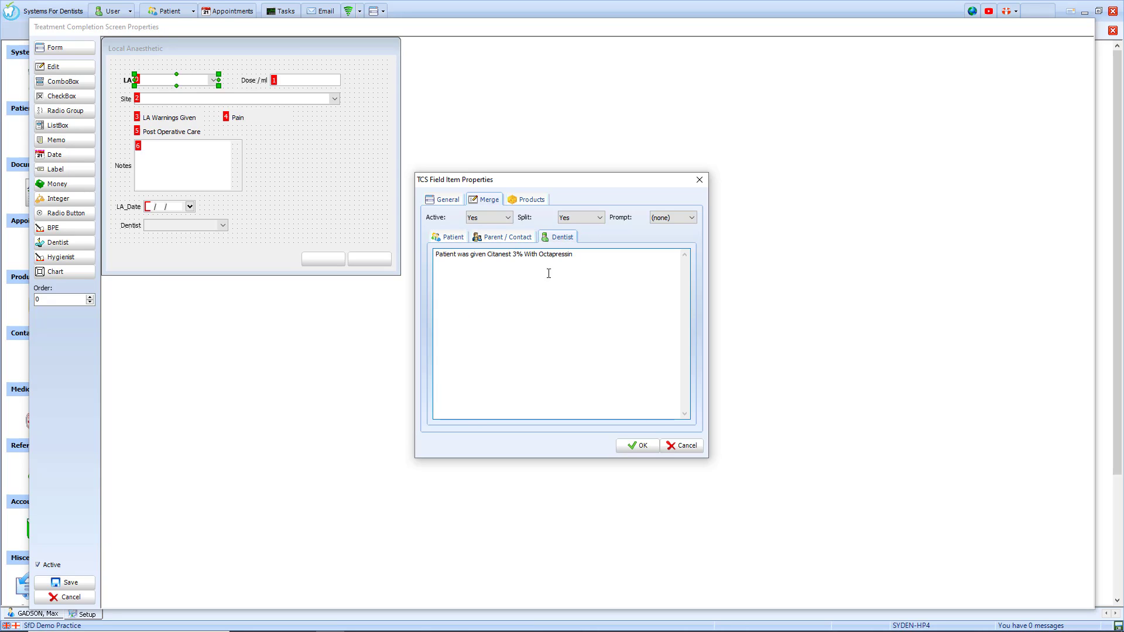
{"action": "left_click", "coordinate": [637, 446]}
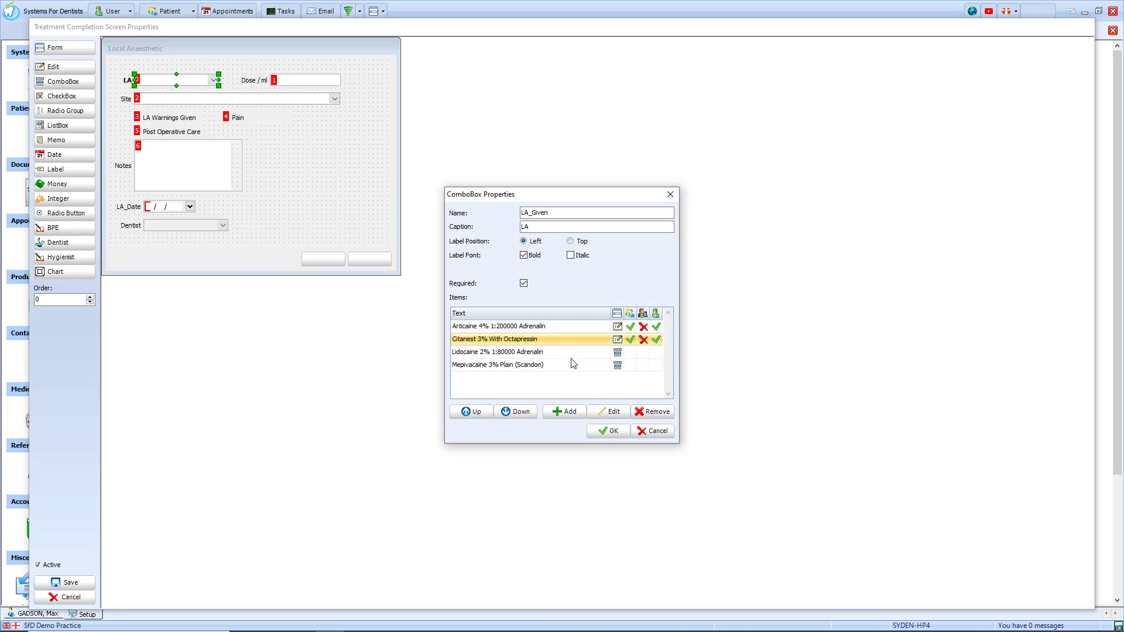
{"action": "left_click", "coordinate": [607, 432]}
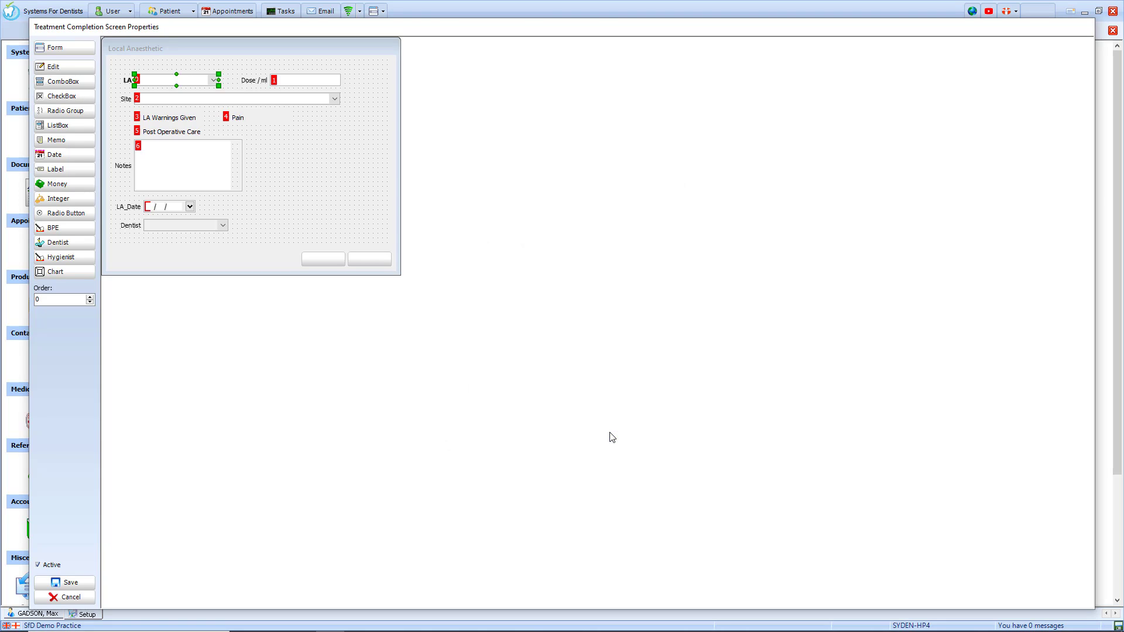
Step: Save the Local Anaesthetic screen design and close the completion screens list
{"action": "left_click", "coordinate": [222, 98]}
{"action": "left_click", "coordinate": [69, 582]}
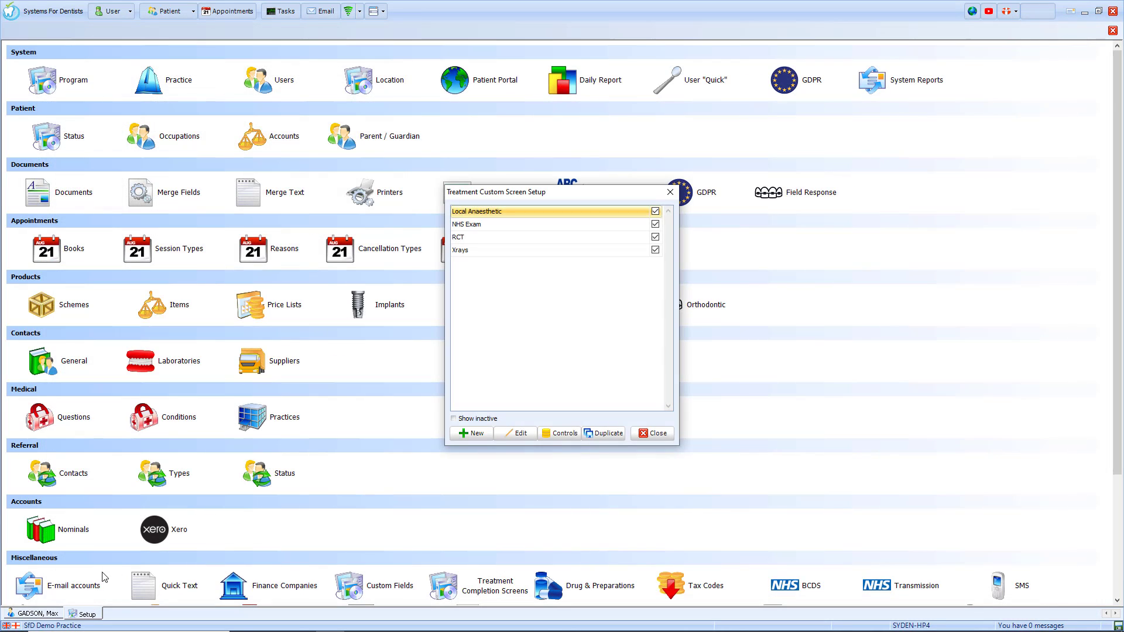
{"action": "left_click", "coordinate": [644, 436]}
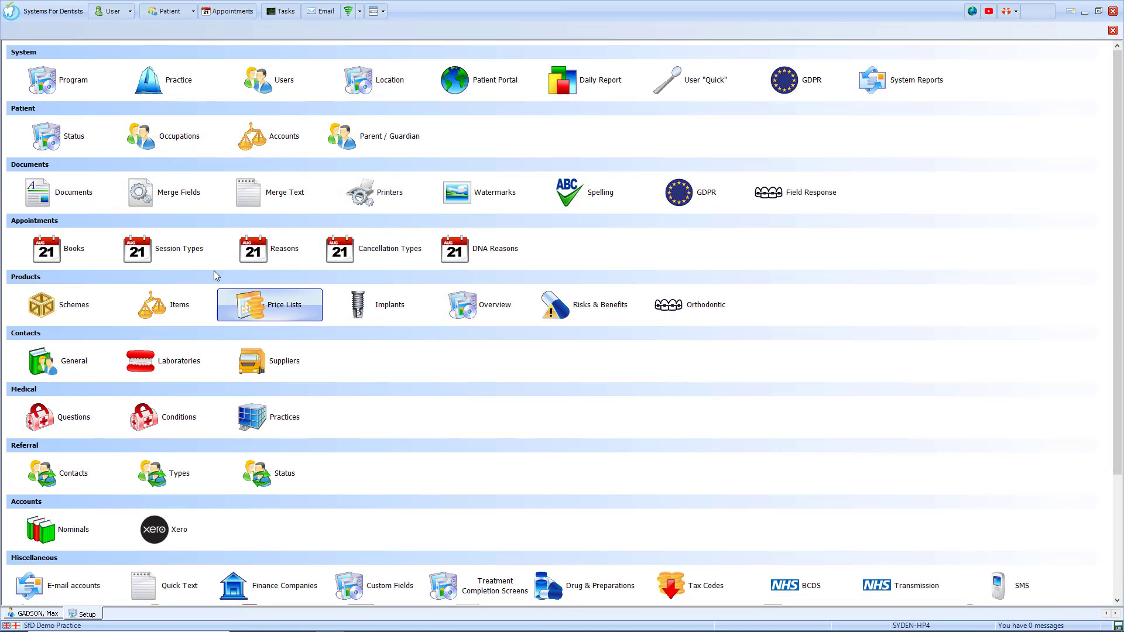
{"action": "left_click", "coordinate": [74, 196]}
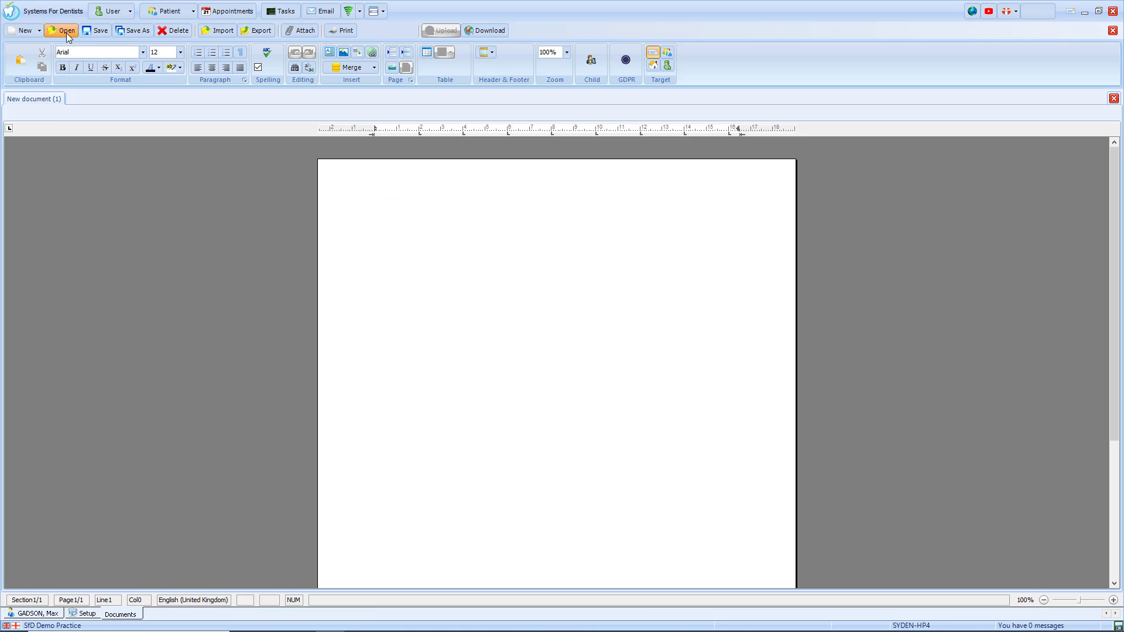
Step: Open the Post Op Docs > Post Op Doc template and insert the LA_Given TCS field into its cell
{"action": "left_click", "coordinate": [66, 35]}
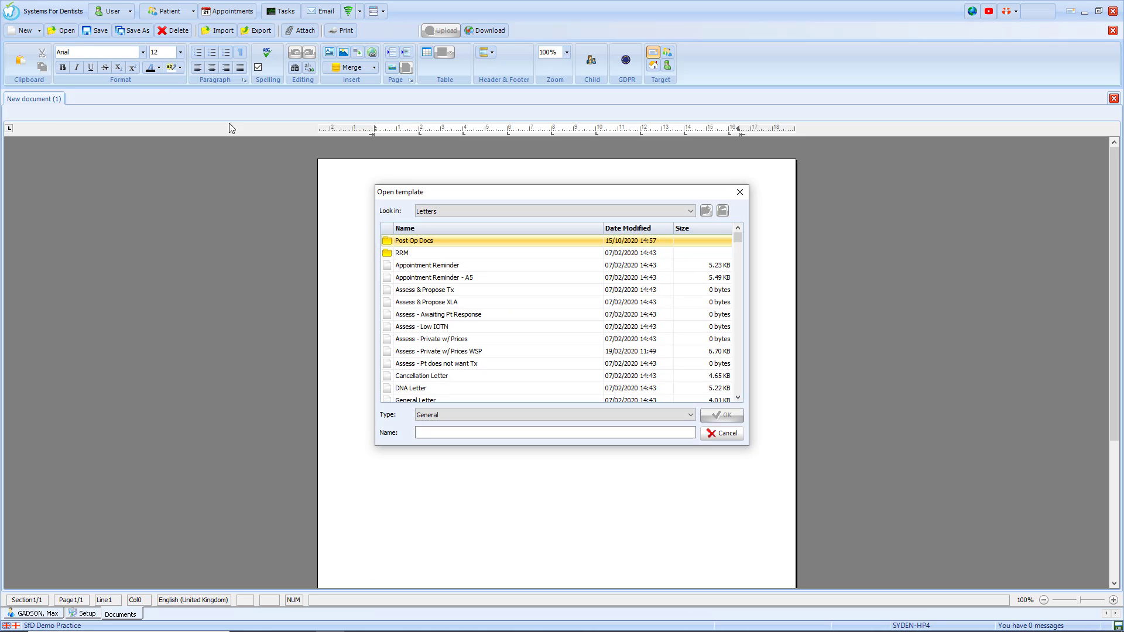
{"action": "double_click", "coordinate": [442, 246]}
{"action": "double_click", "coordinate": [442, 245]}
{"action": "left_click", "coordinate": [577, 289]}
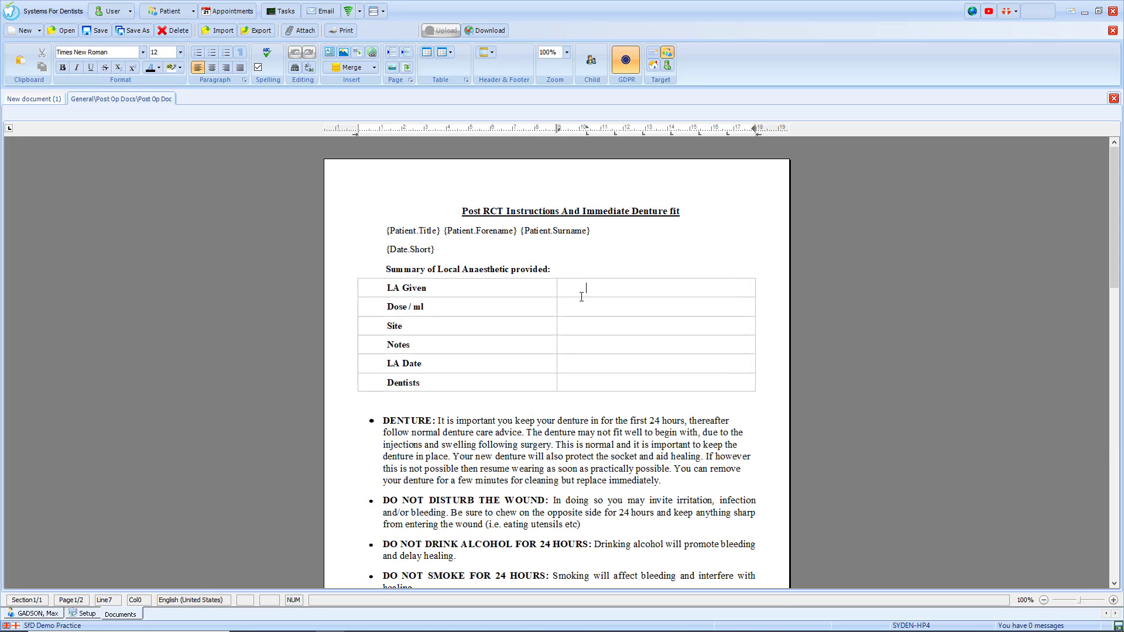
{"action": "left_click", "coordinate": [368, 69]}
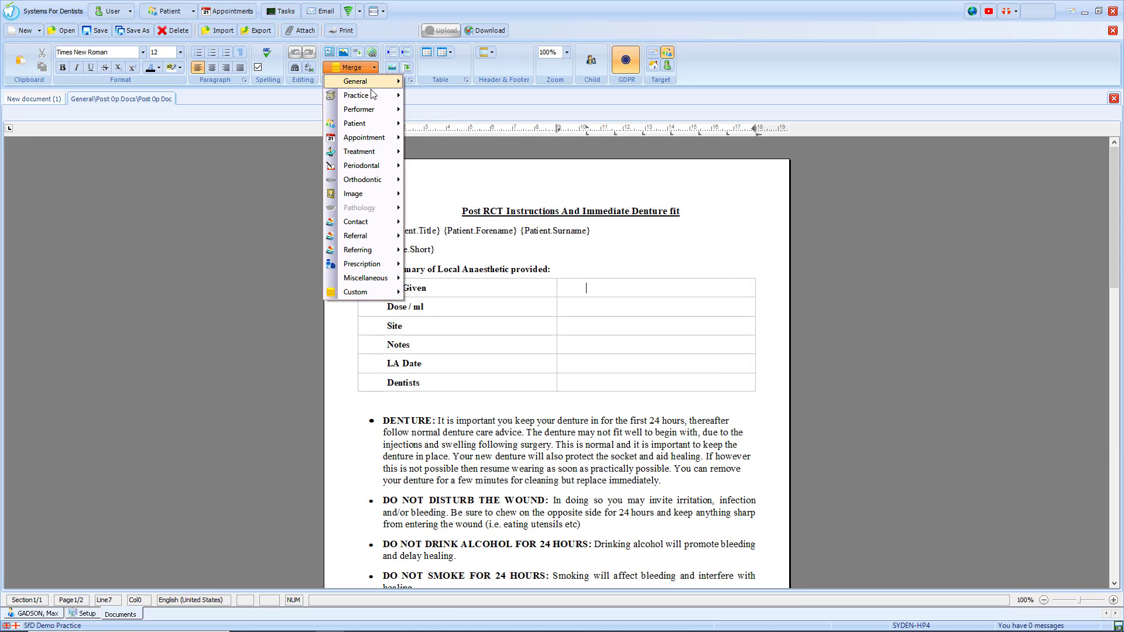
{"action": "mouse_move", "coordinate": [389, 286]}
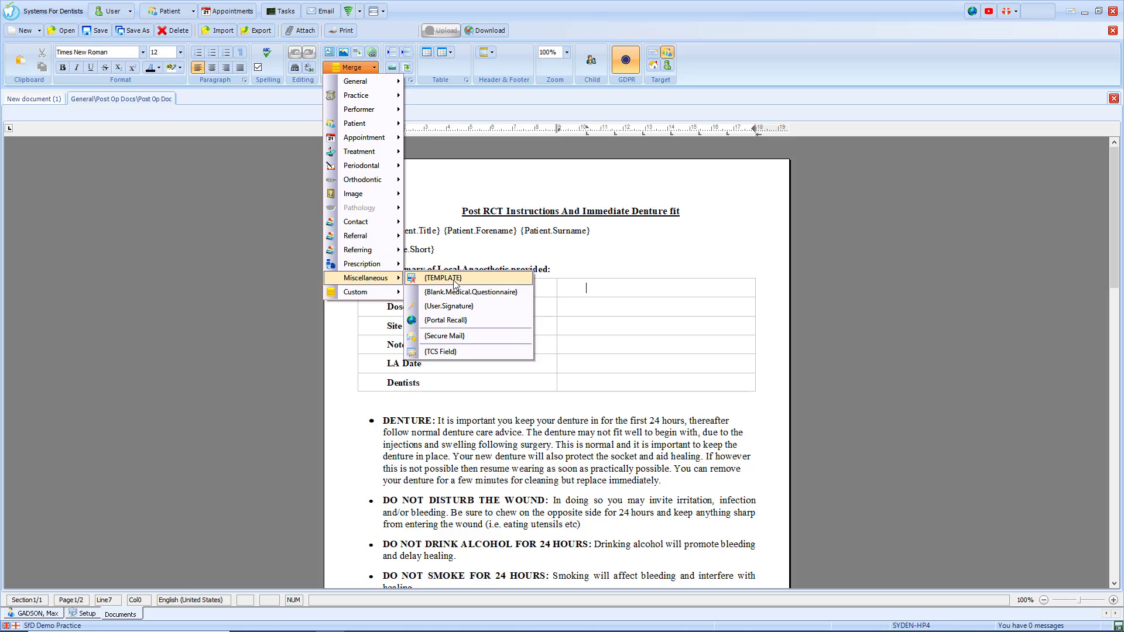
{"action": "left_click", "coordinate": [451, 352]}
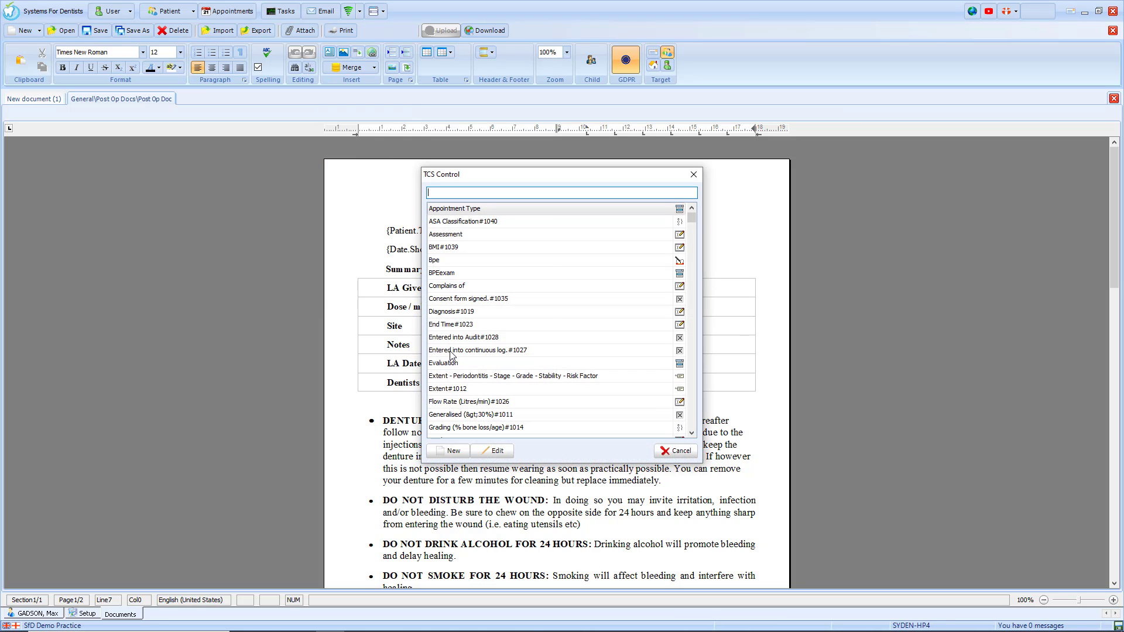
{"action": "type", "text": "LA"}
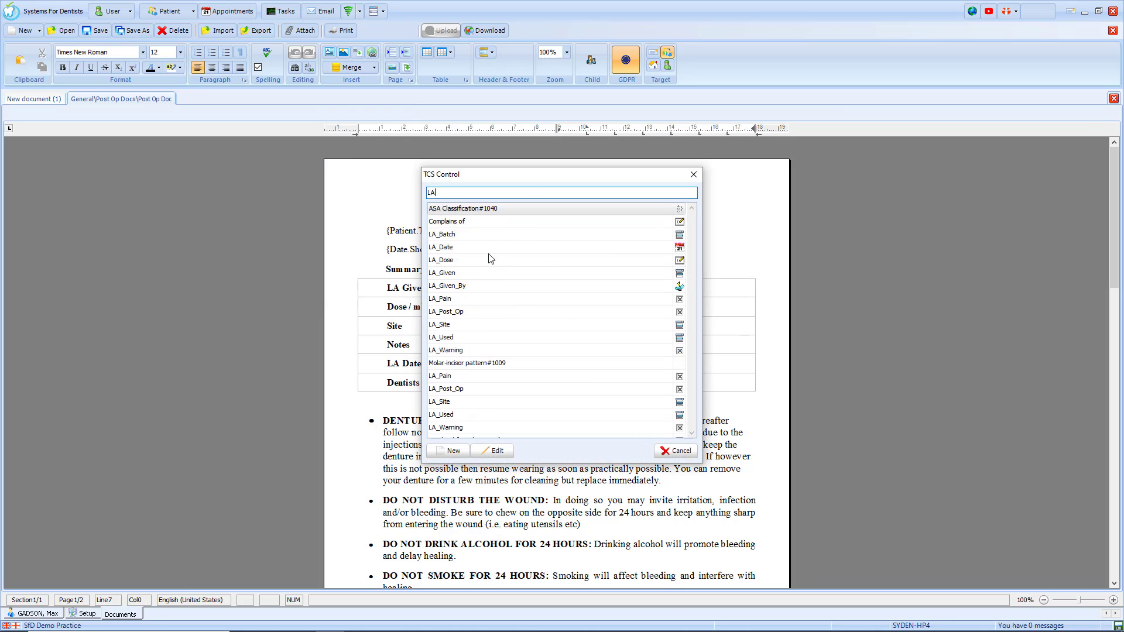
{"action": "type", "text": "_G"}
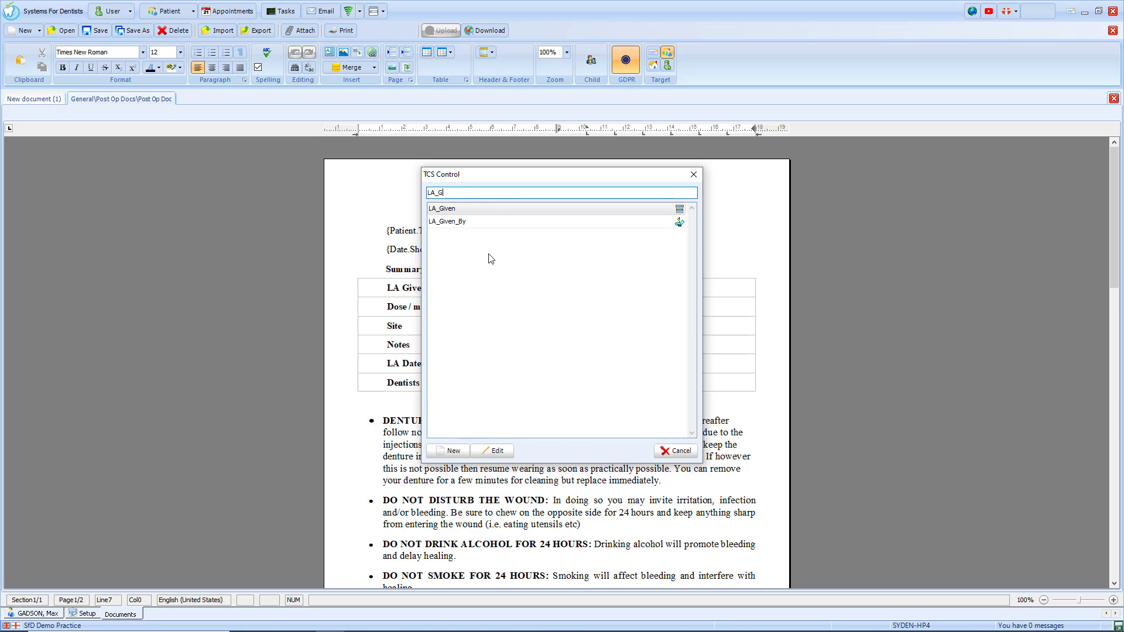
{"action": "type", "text": "i"}
{"action": "double_click", "coordinate": [469, 209]}
Step: Insert LA_Dose and LA_Site fields into the Dose / ml and Site cells, targeting patients
{"action": "left_click", "coordinate": [589, 308]}
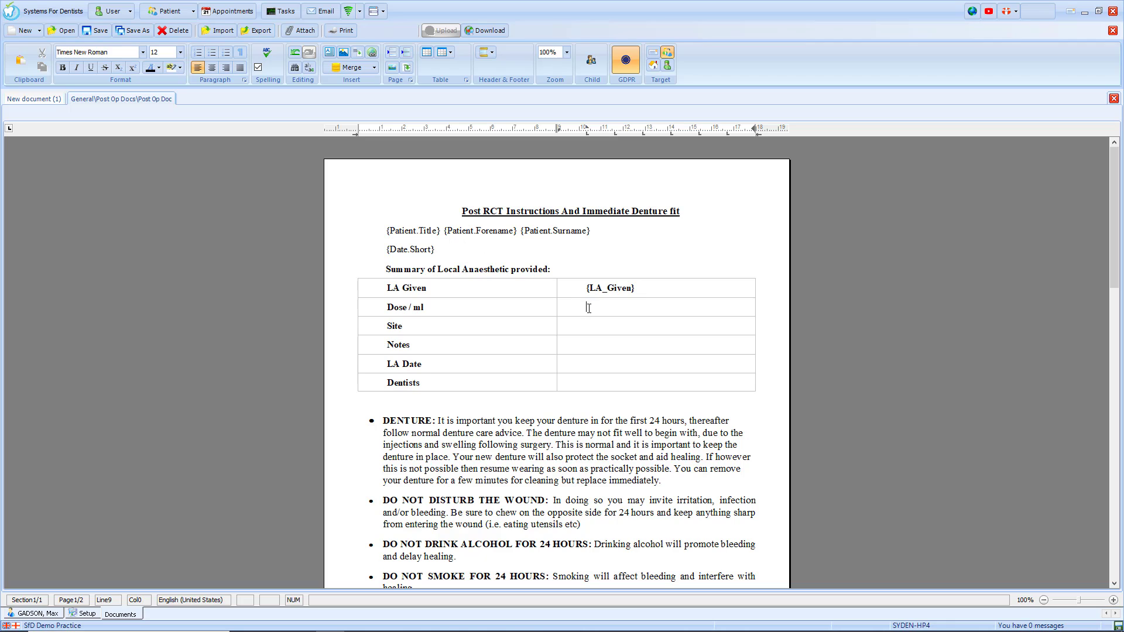
{"action": "left_click", "coordinate": [374, 68]}
{"action": "mouse_move", "coordinate": [381, 281]}
{"action": "left_click", "coordinate": [453, 349]}
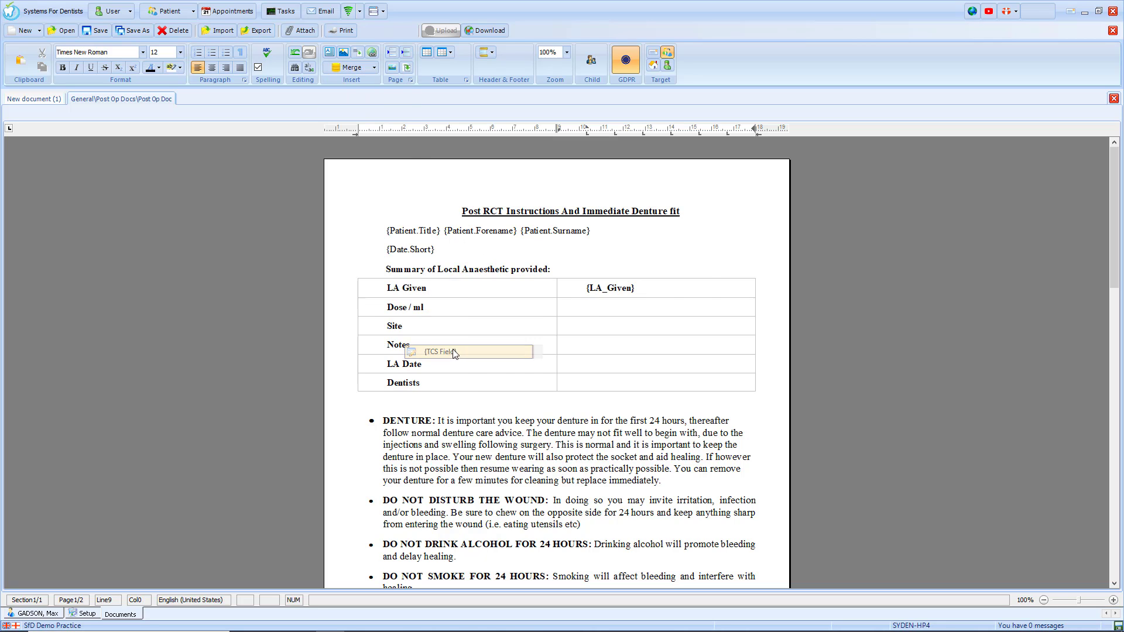
{"action": "type", "text": "dose"}
{"action": "double_click", "coordinate": [469, 209]}
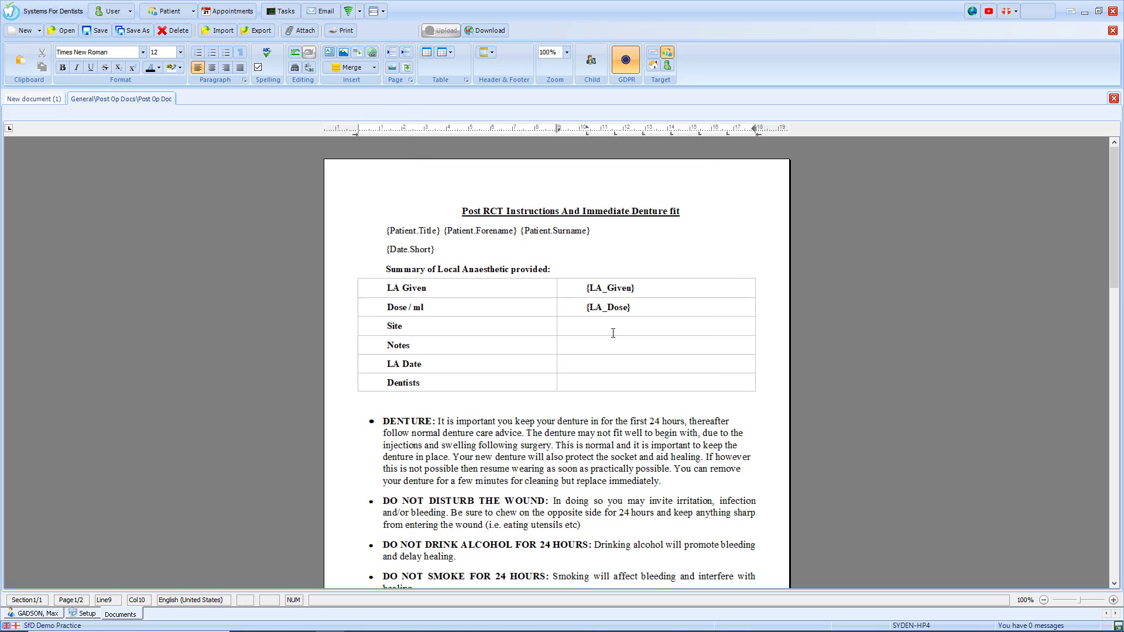
{"action": "left_click", "coordinate": [374, 68]}
{"action": "mouse_move", "coordinate": [381, 279]}
{"action": "left_click", "coordinate": [453, 350]}
{"action": "type", "text": "site"}
{"action": "double_click", "coordinate": [586, 208]}
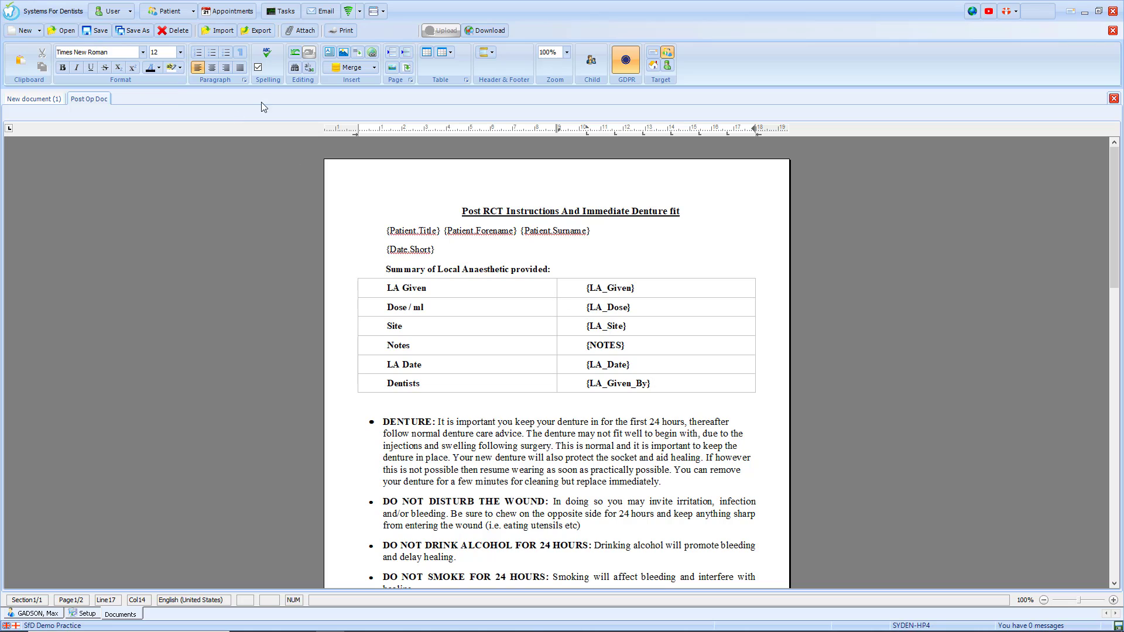
{"action": "left_click", "coordinate": [667, 54]}
Step: Save the template and create a new Post Op Doc letter from the patient's Letters
{"action": "left_click", "coordinate": [99, 30]}
{"action": "left_click", "coordinate": [51, 613]}
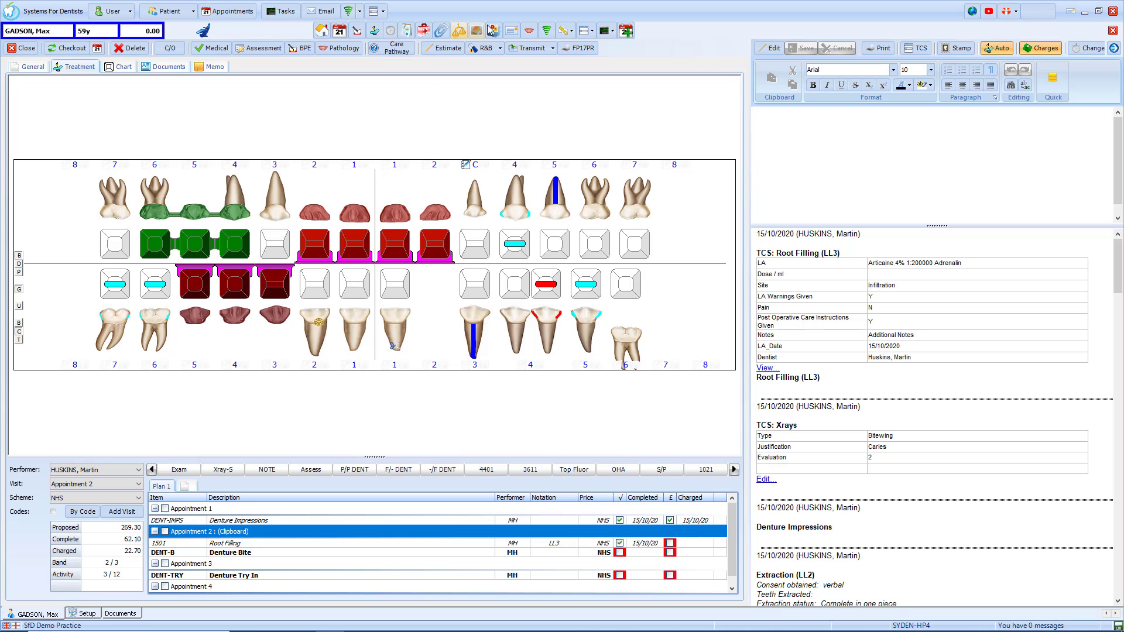
{"action": "left_click", "coordinate": [511, 30]}
{"action": "left_click", "coordinate": [25, 49]}
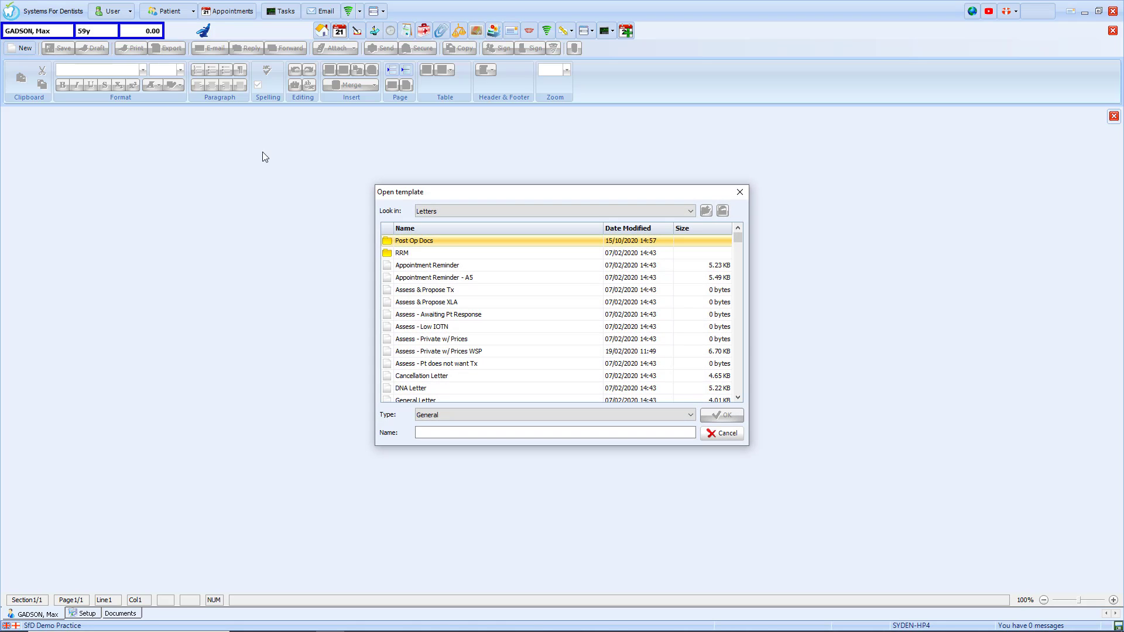
{"action": "double_click", "coordinate": [443, 241]}
{"action": "left_click", "coordinate": [561, 242]}
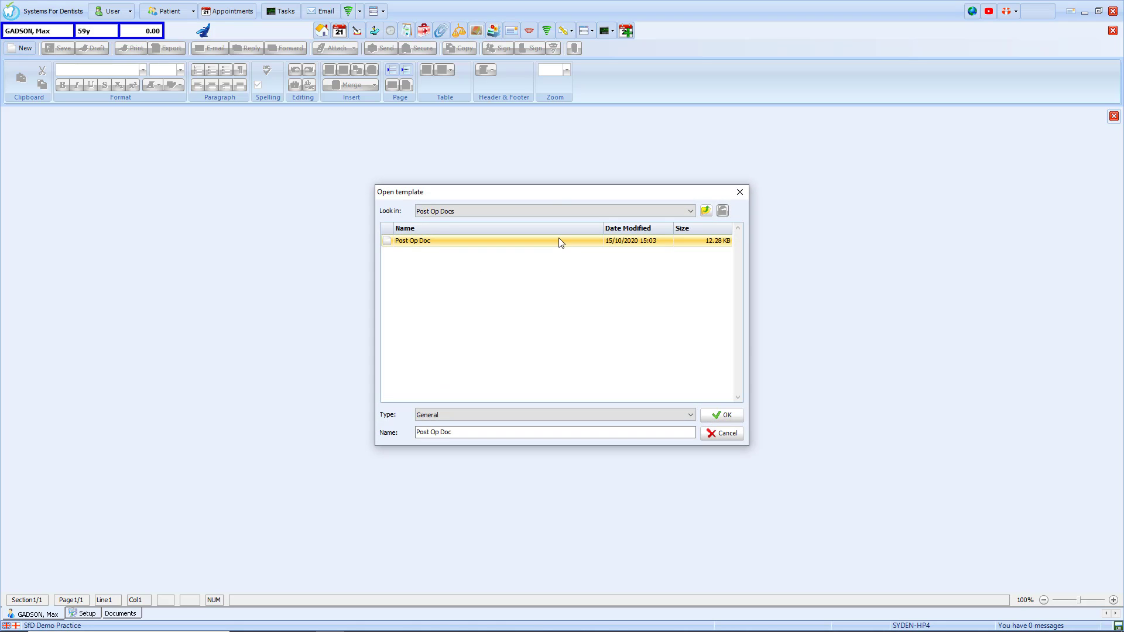
{"action": "left_click", "coordinate": [725, 416]}
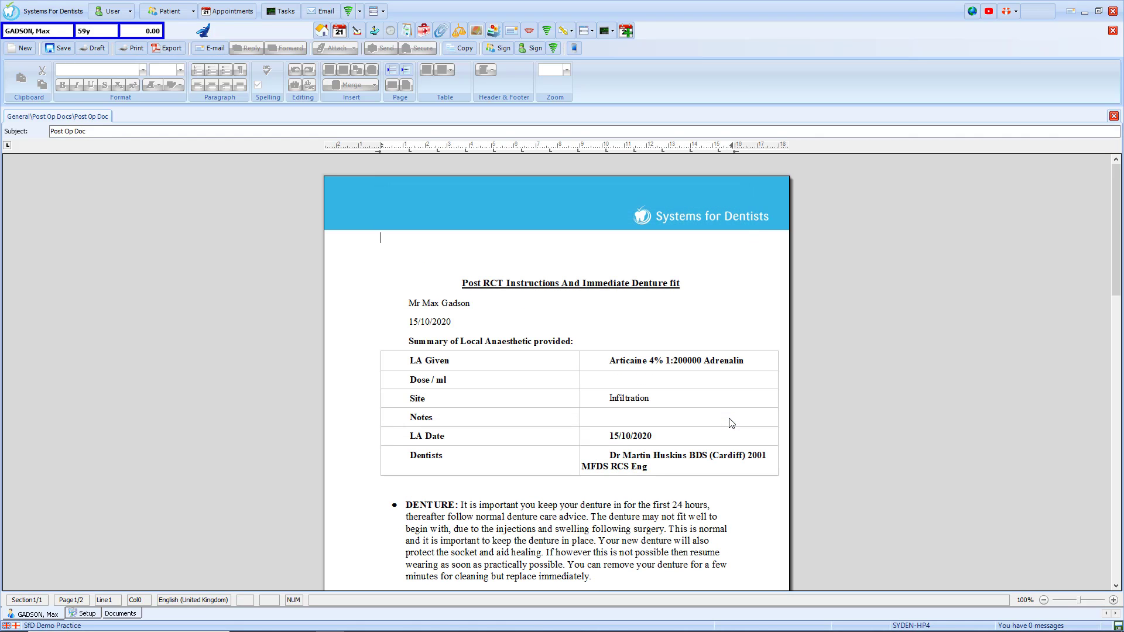